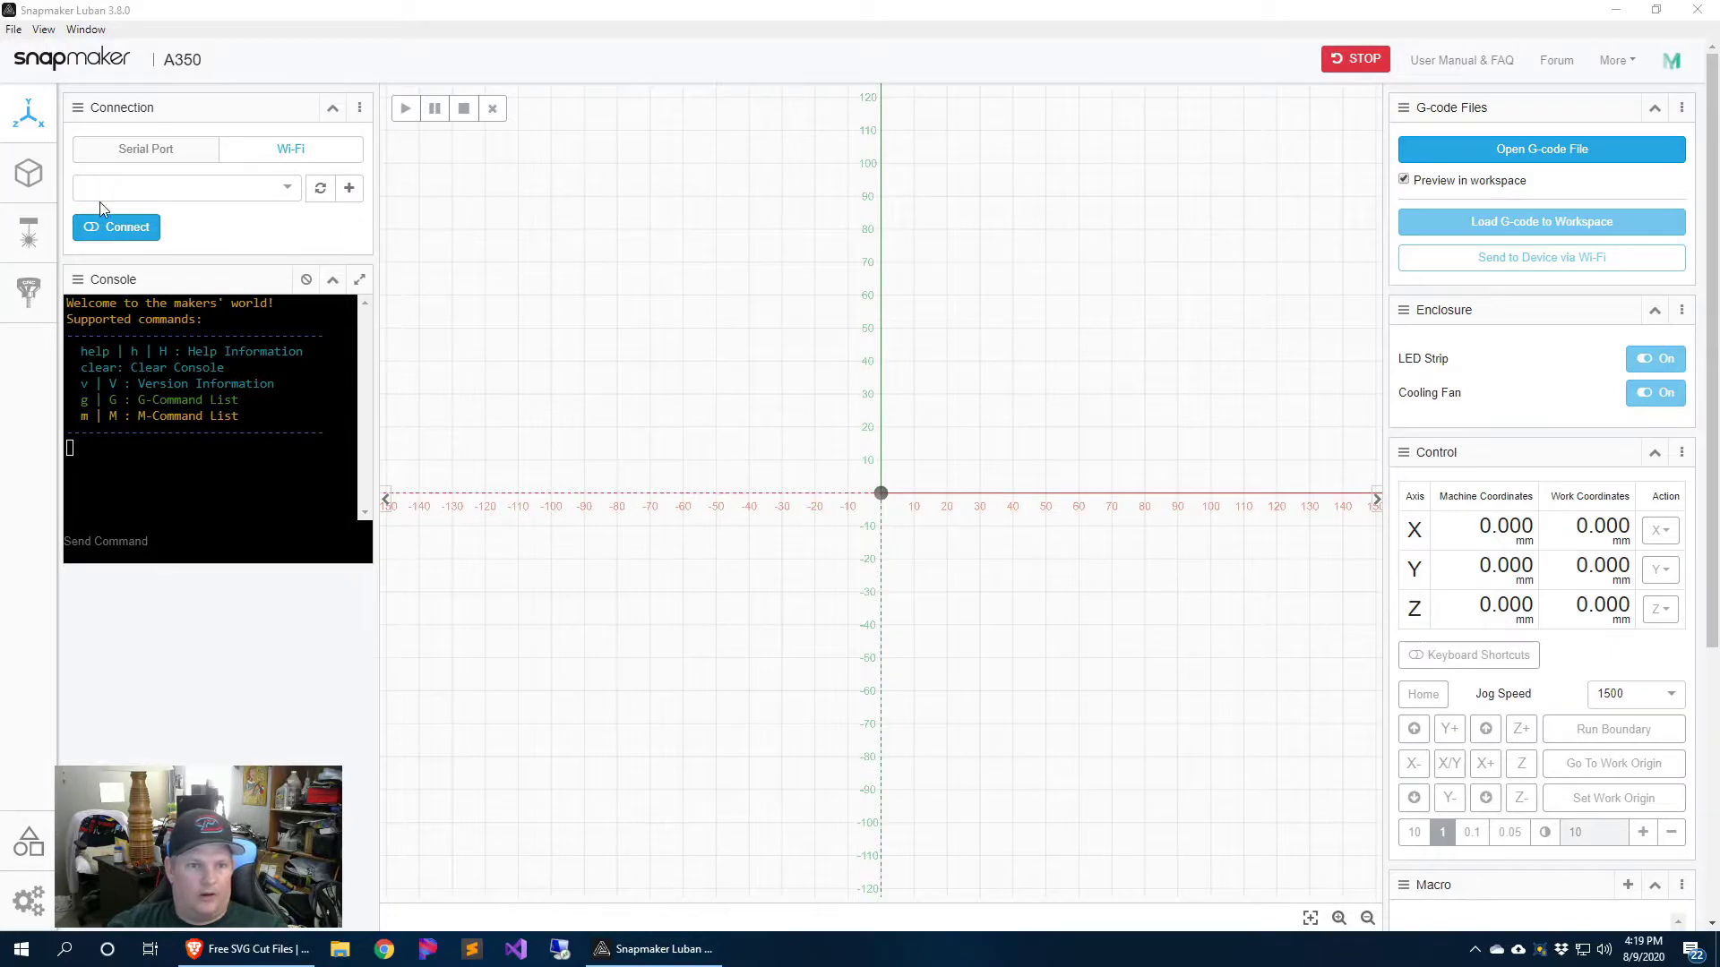
Step: Add the text 'YA Maker' in the laser Editor and set its font size to 72
left_click(31, 240)
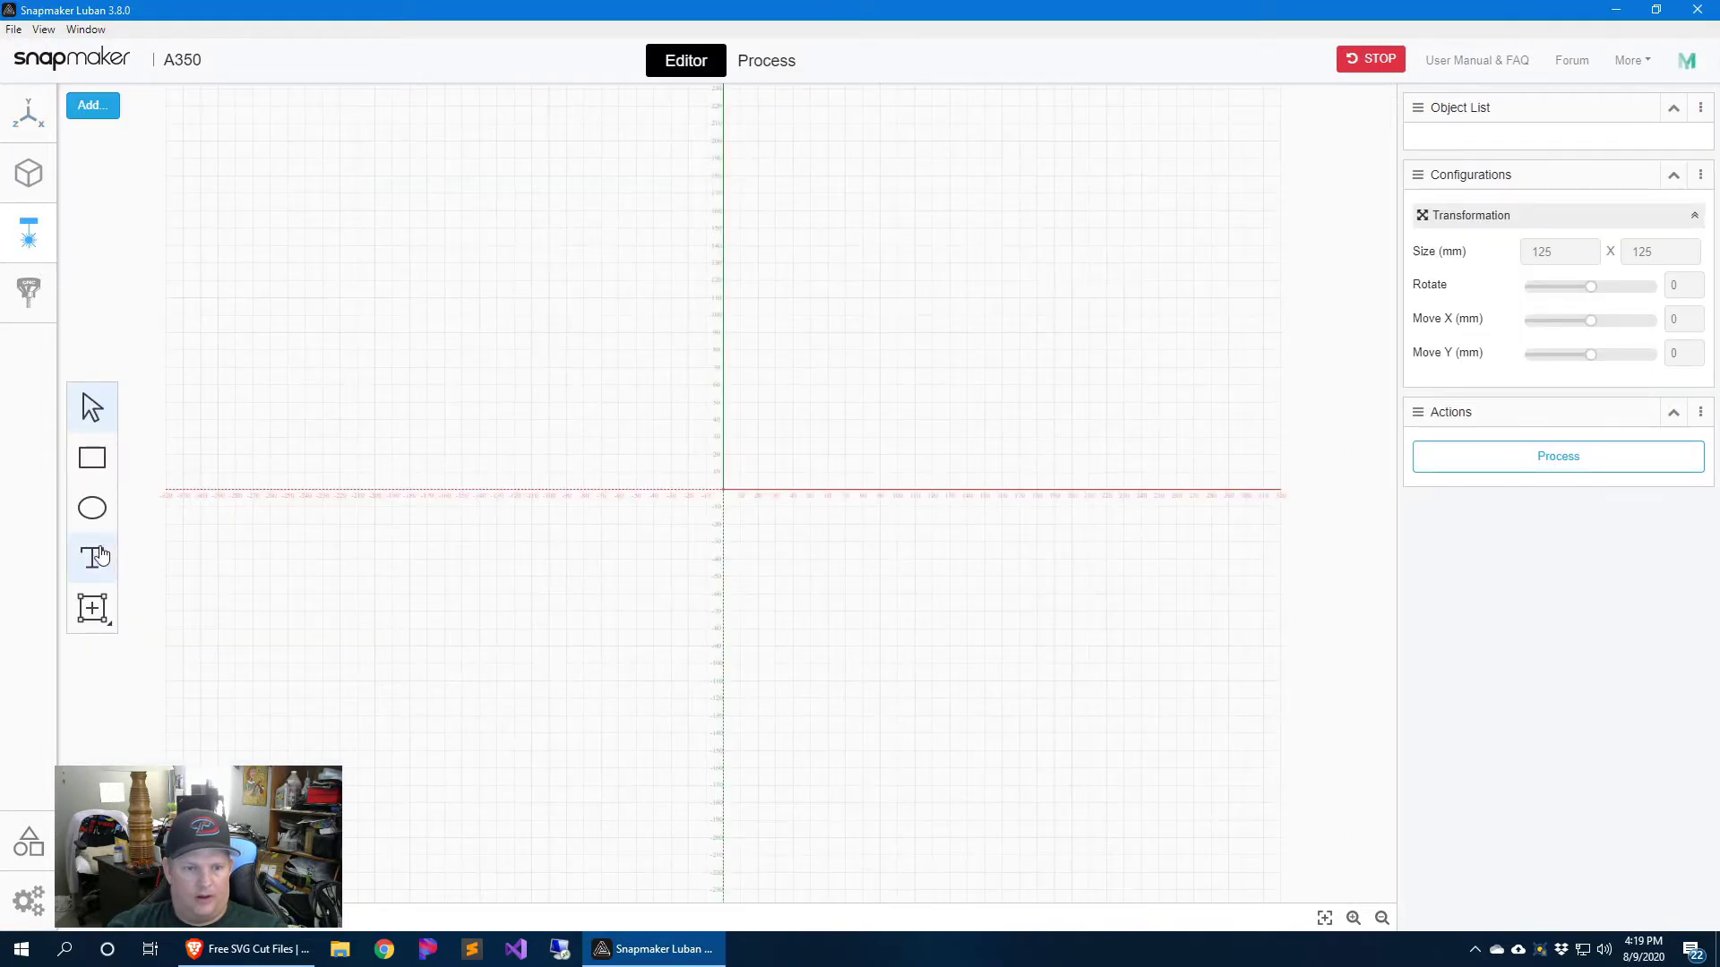
left_click(93, 563)
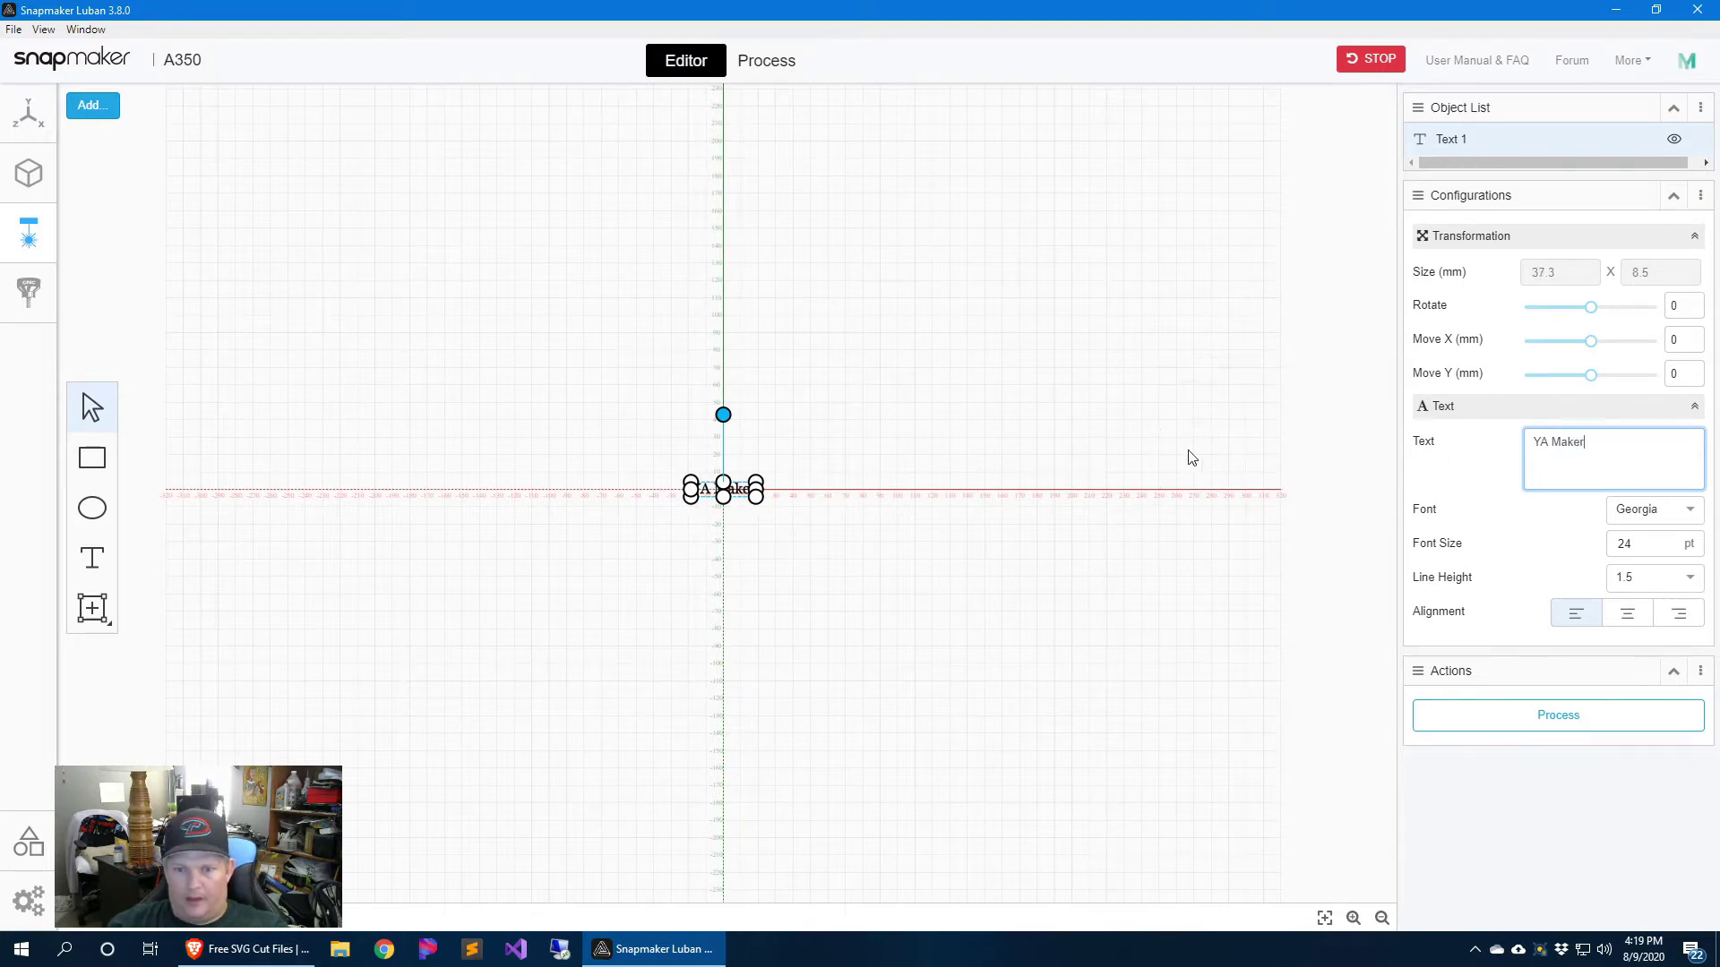
scroll(636, 564, "up", 5)
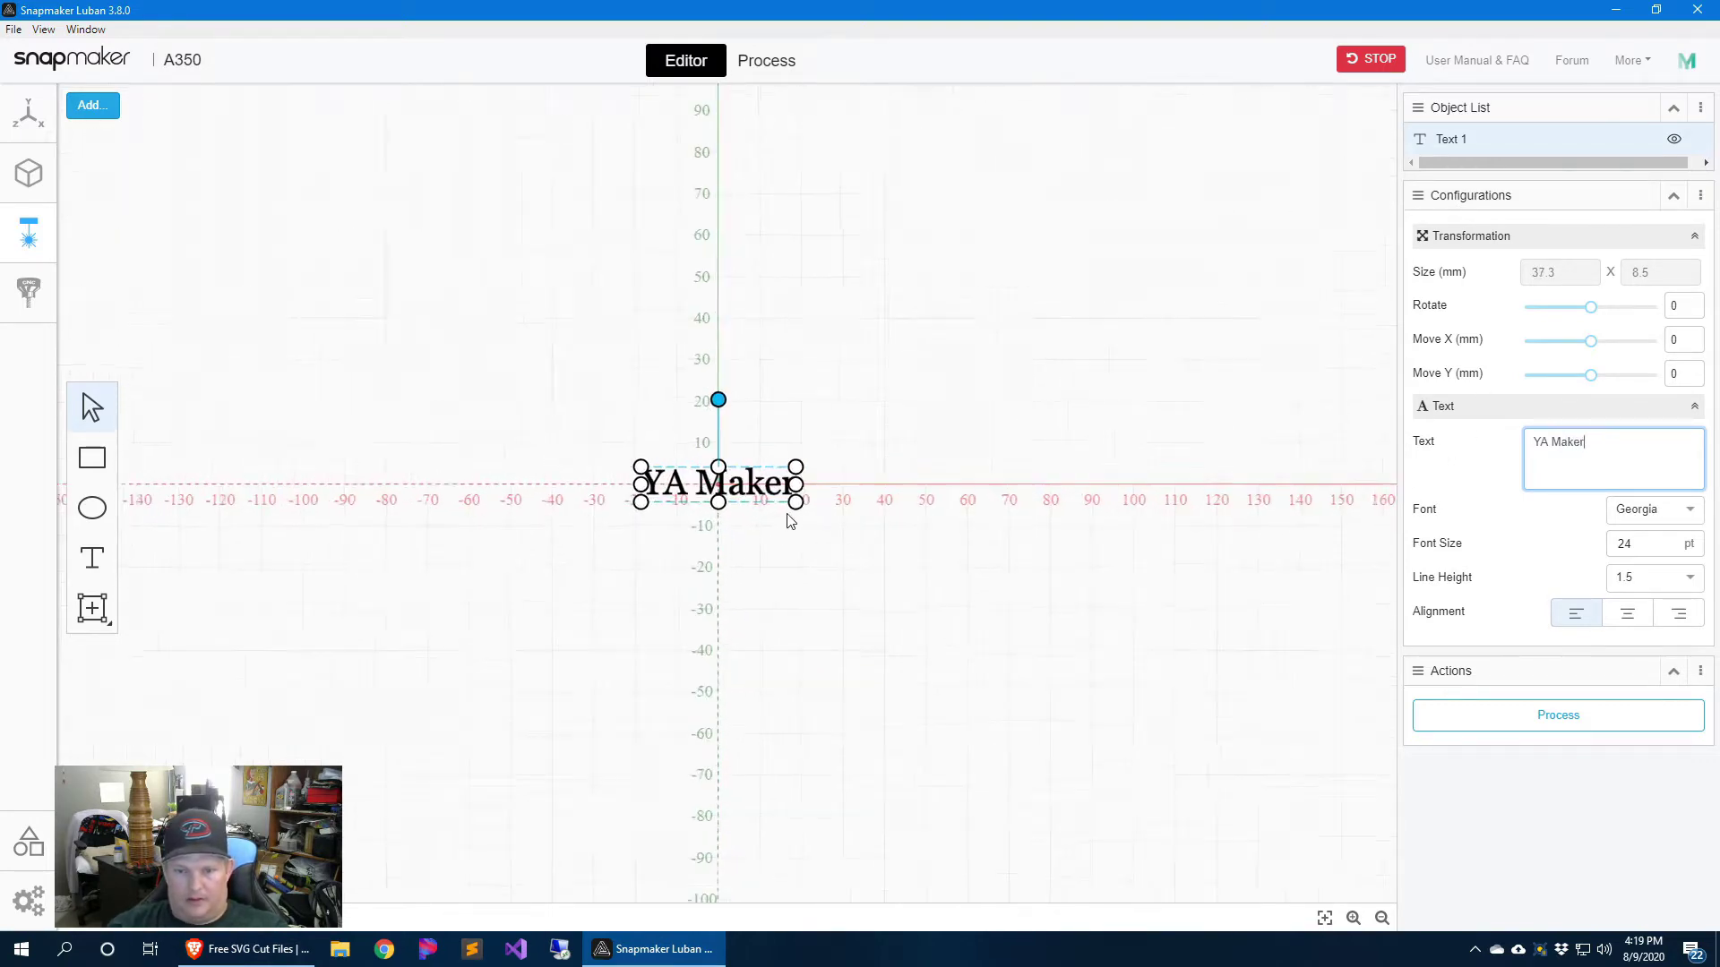
scroll(790, 520, "up", 3)
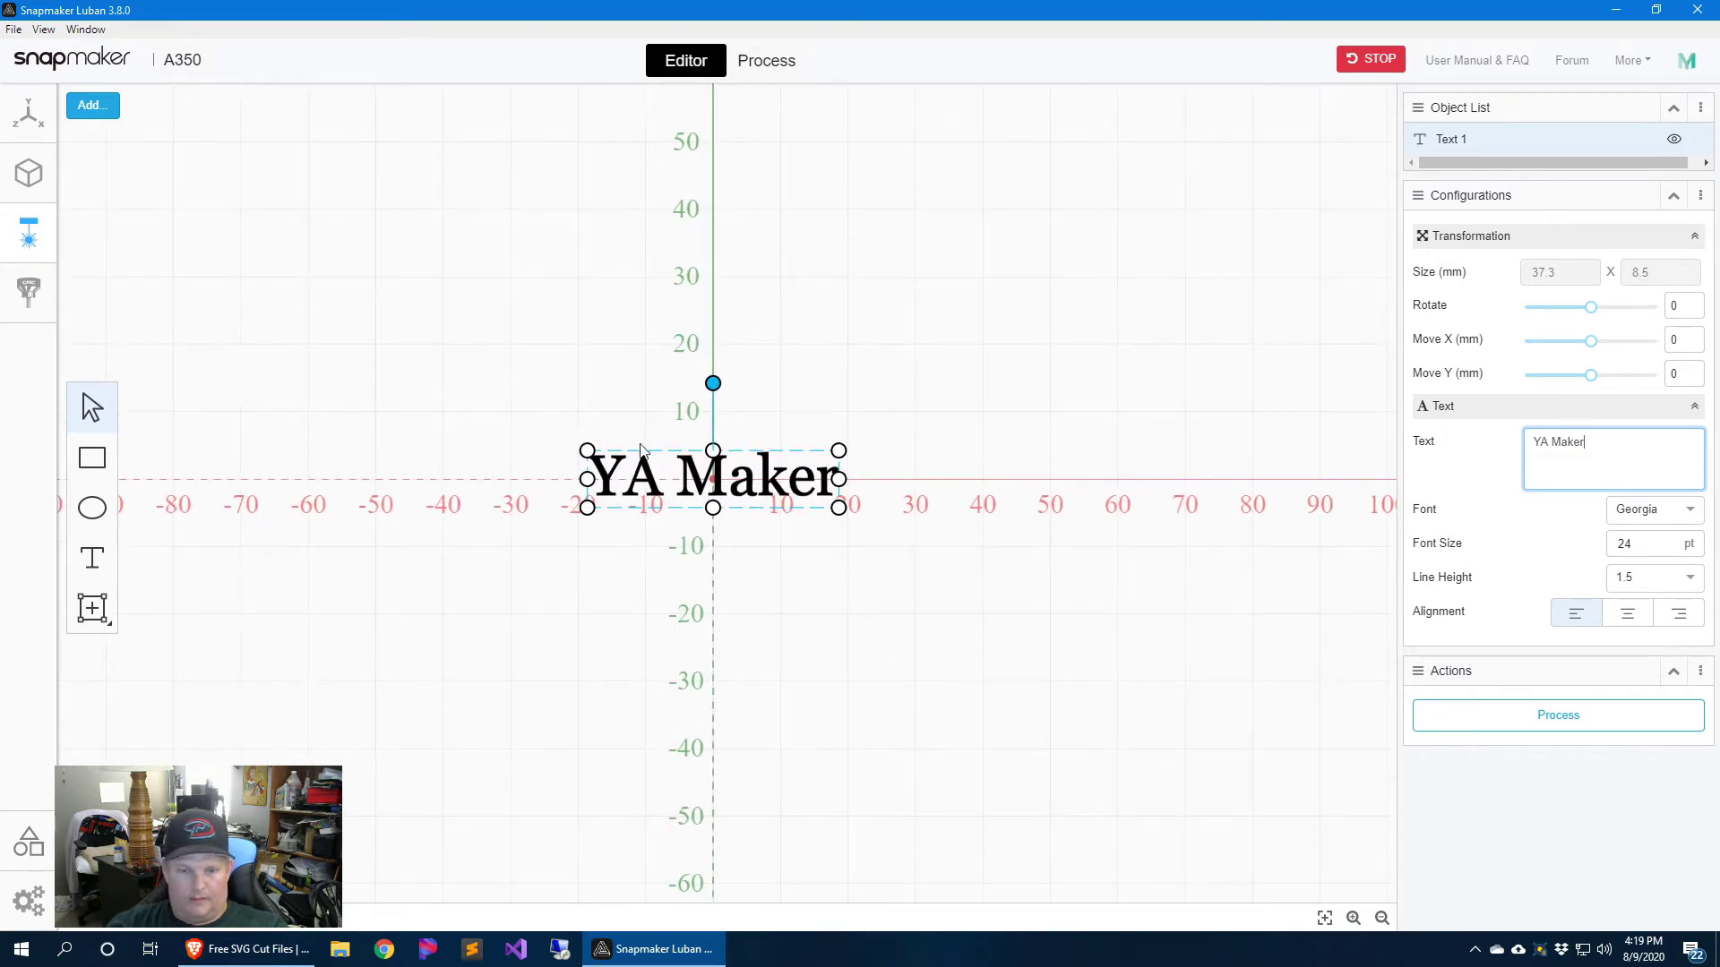
double_click(1623, 542)
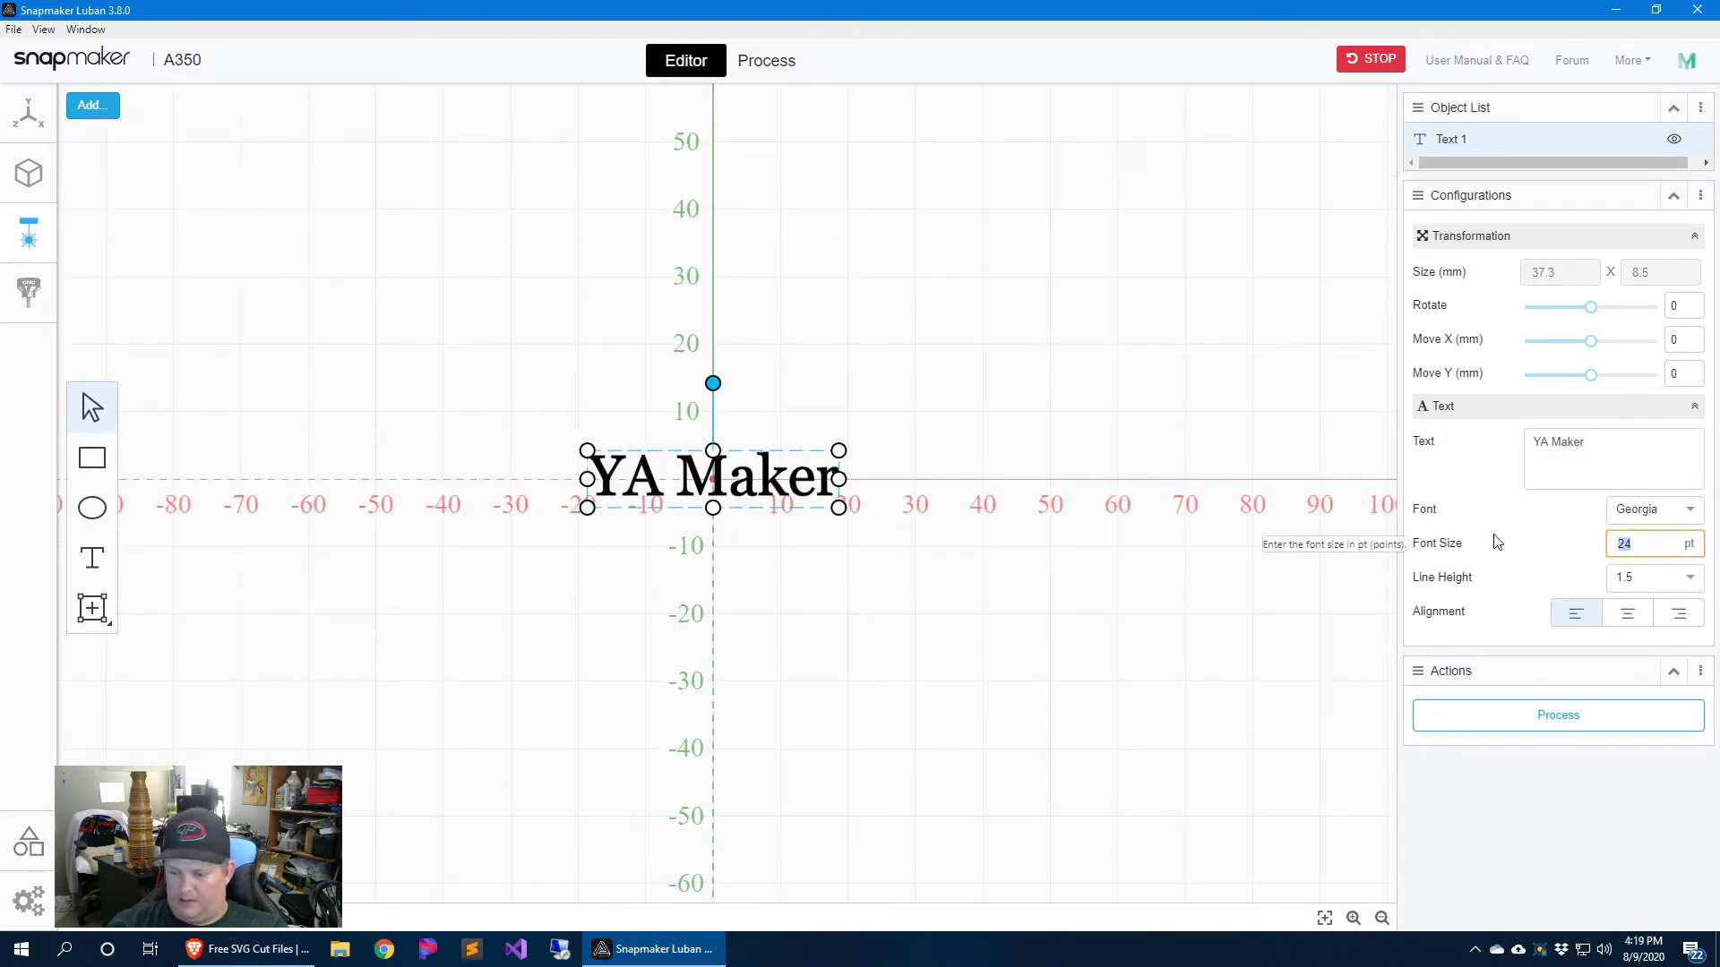
key("Return")
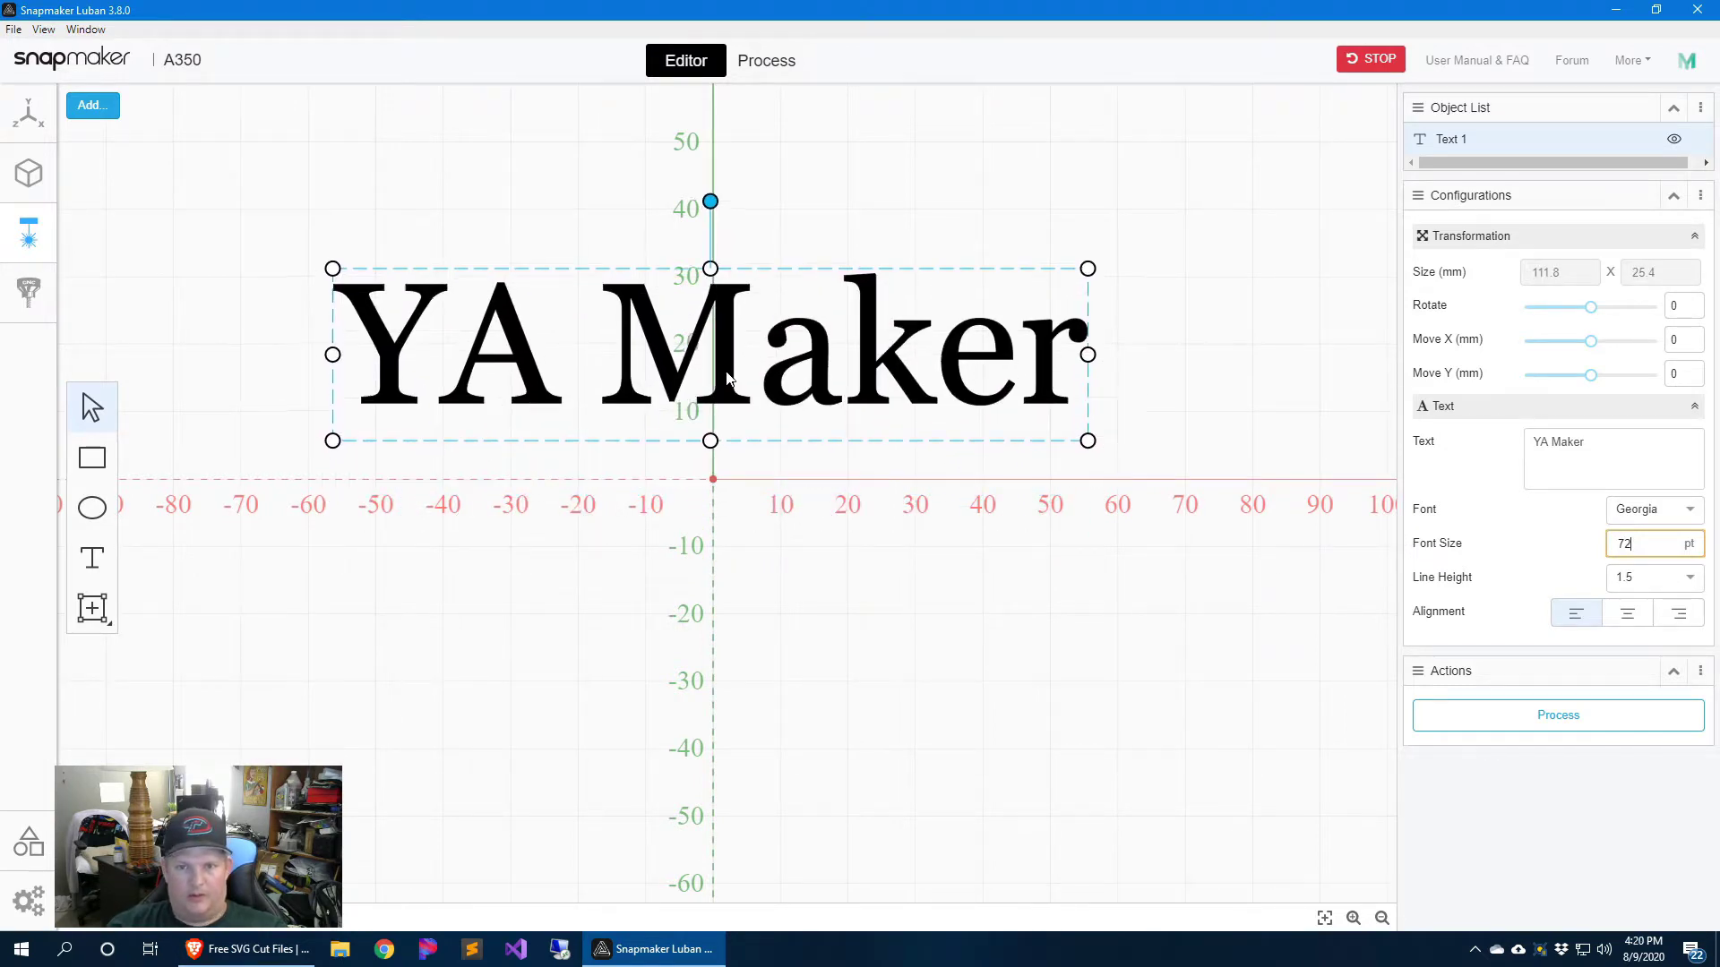
Step: Draw two equal-size hearts side by side beneath the text, redrawing an undersized one
left_click(93, 608)
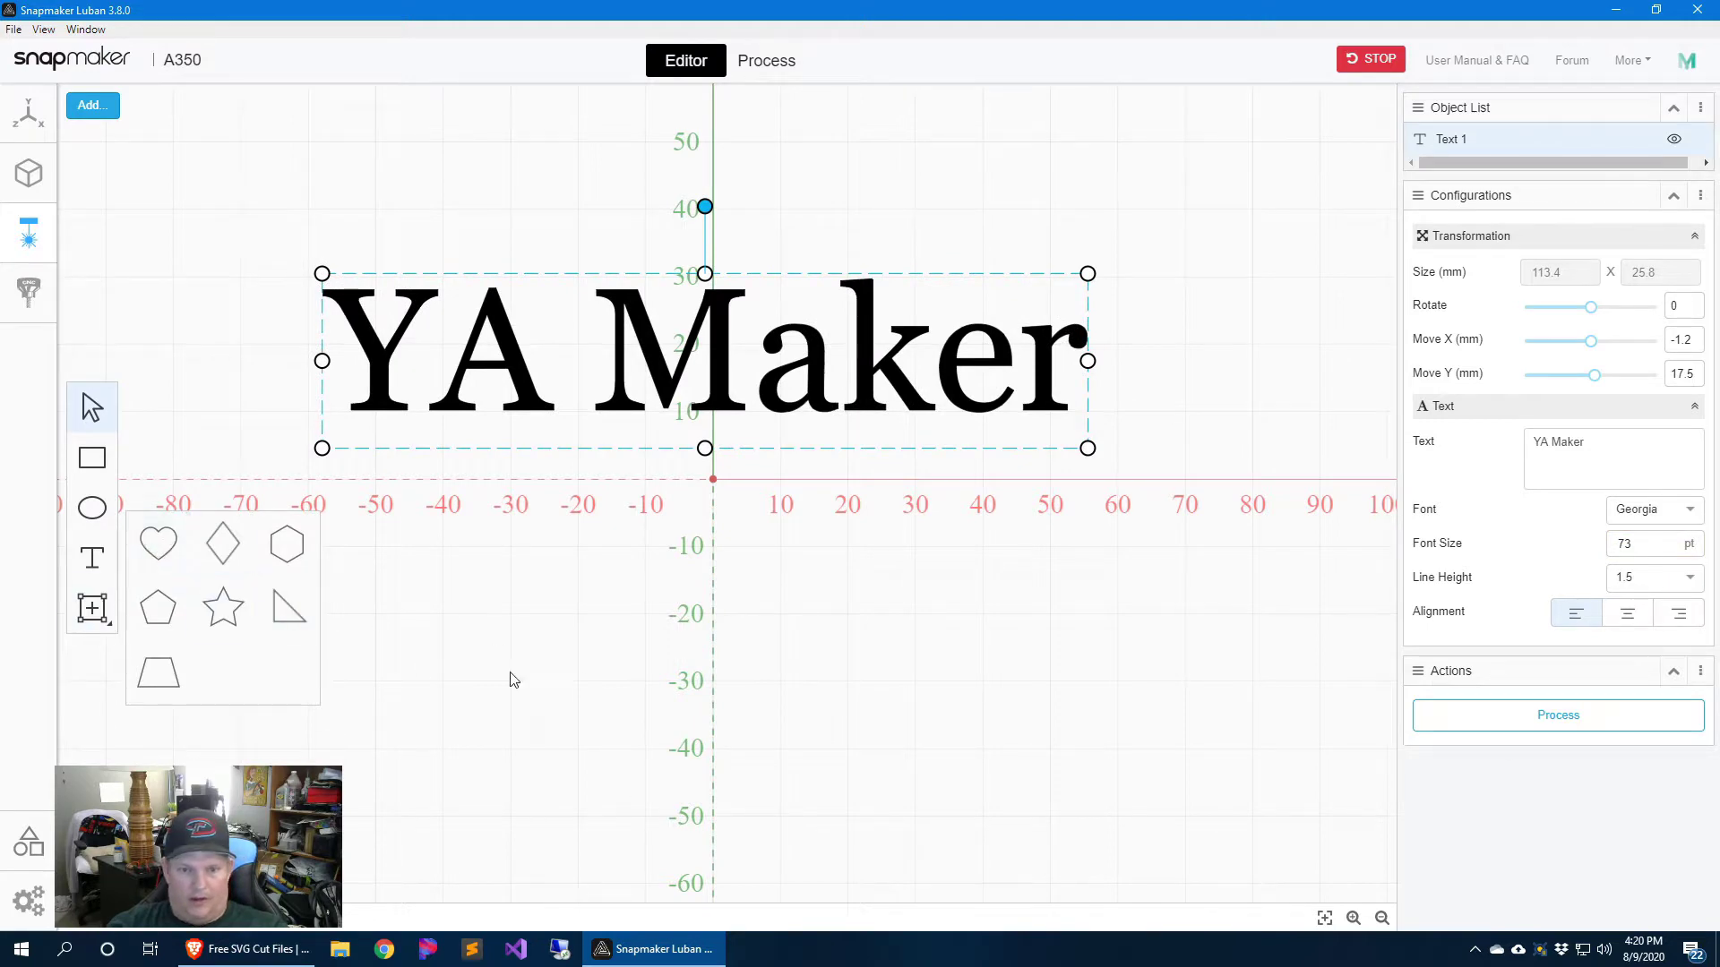
left_click(159, 543)
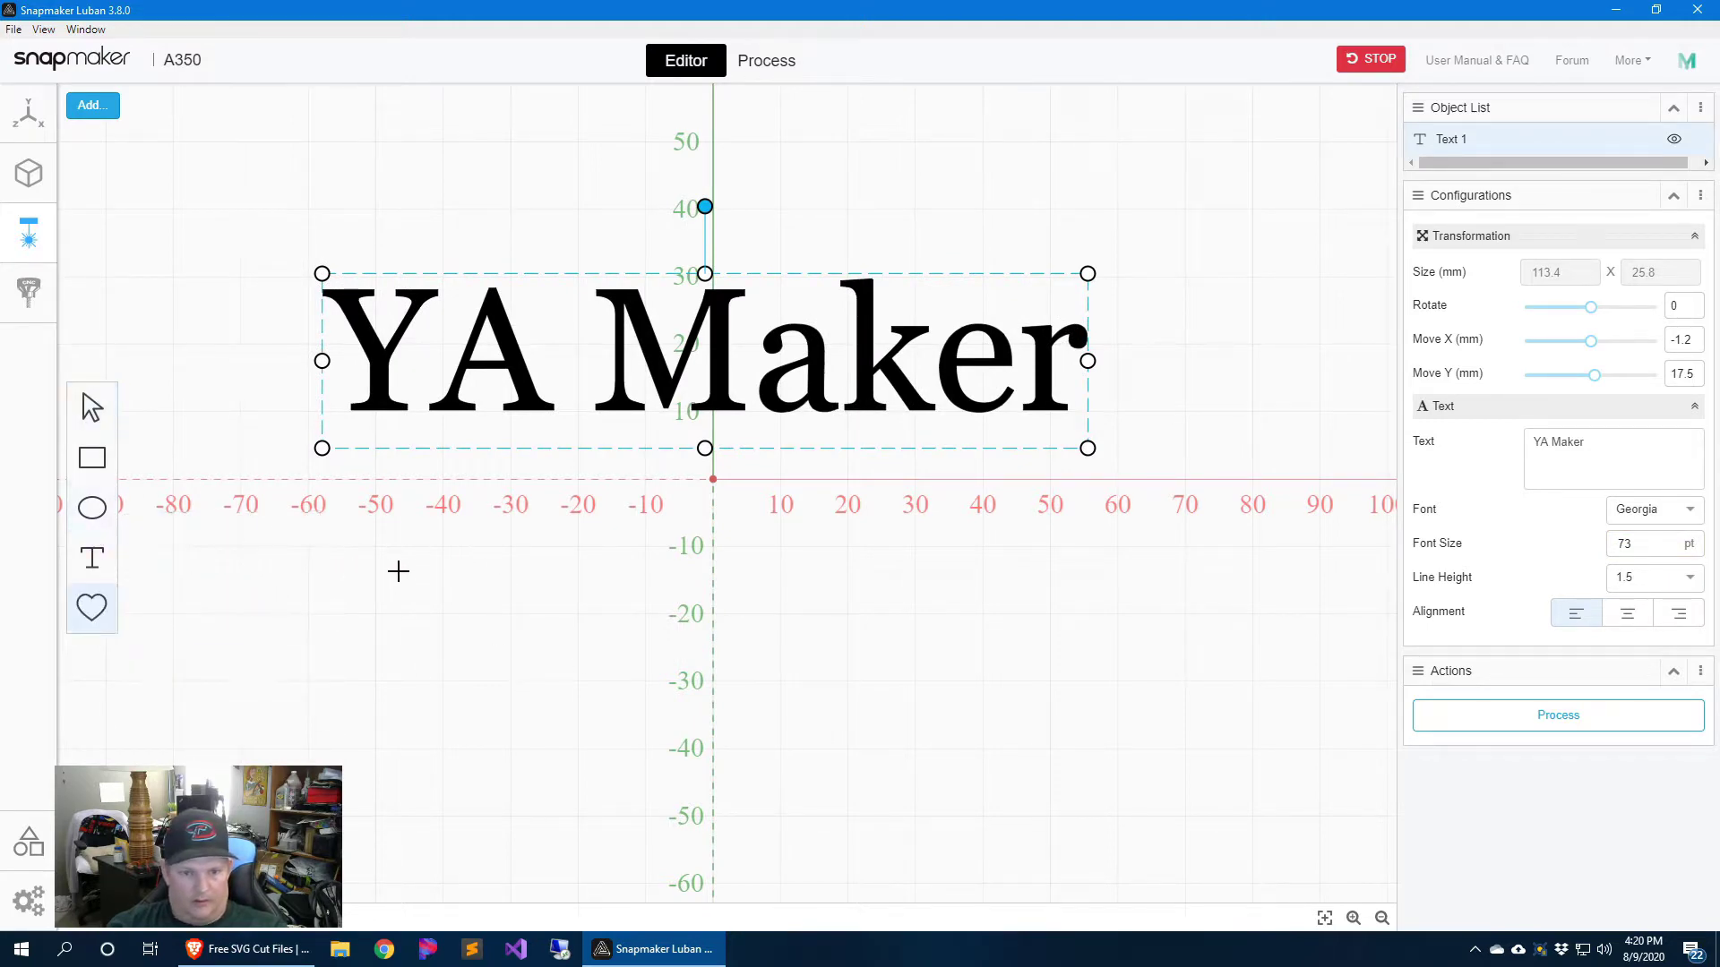
left_click_drag(422, 587, 567, 759)
left_click_drag(421, 558, 504, 658)
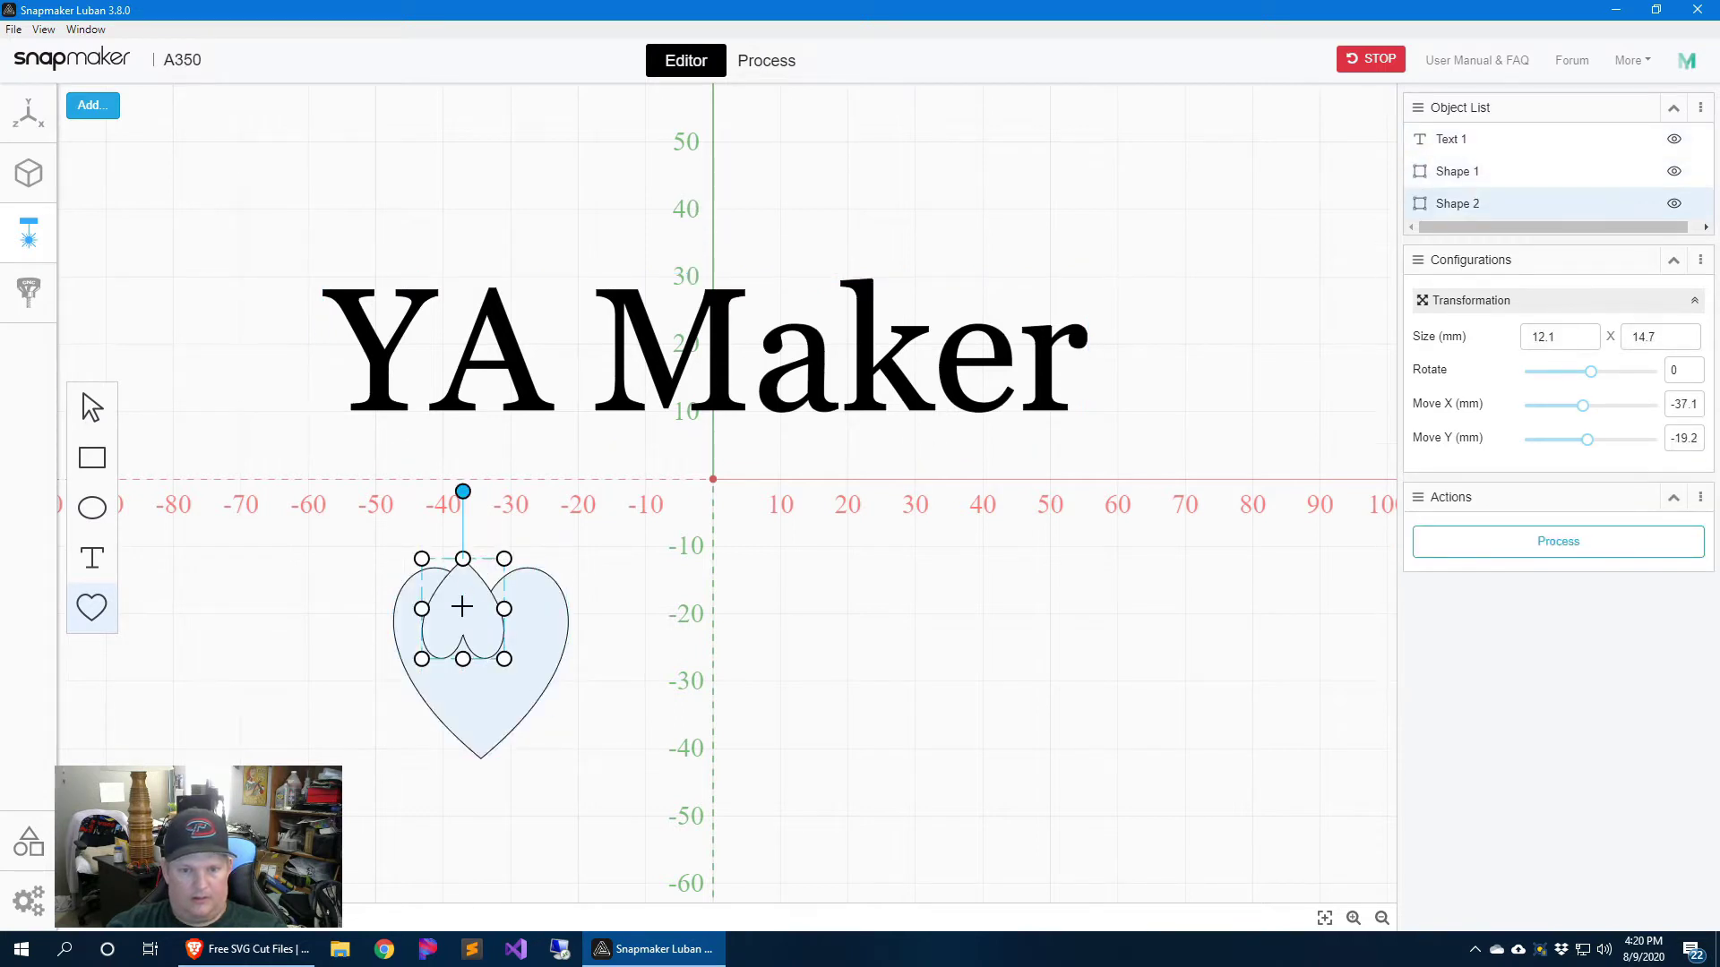
key("Delete")
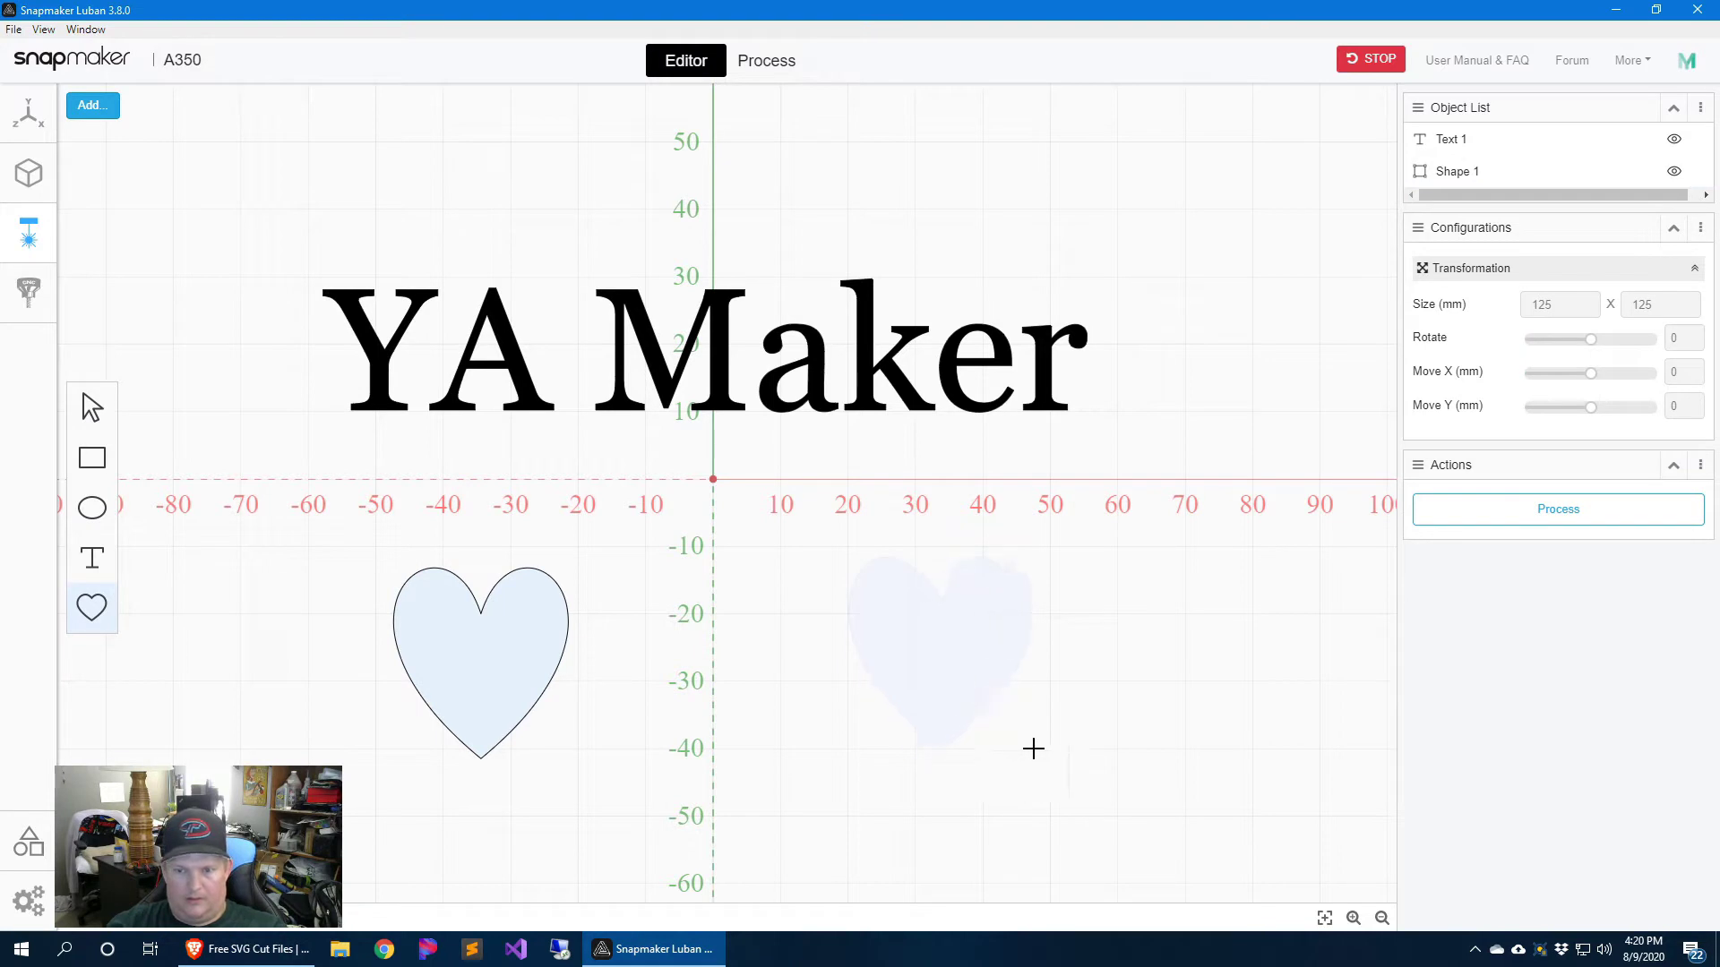
left_click_drag(1034, 749, 1036, 749)
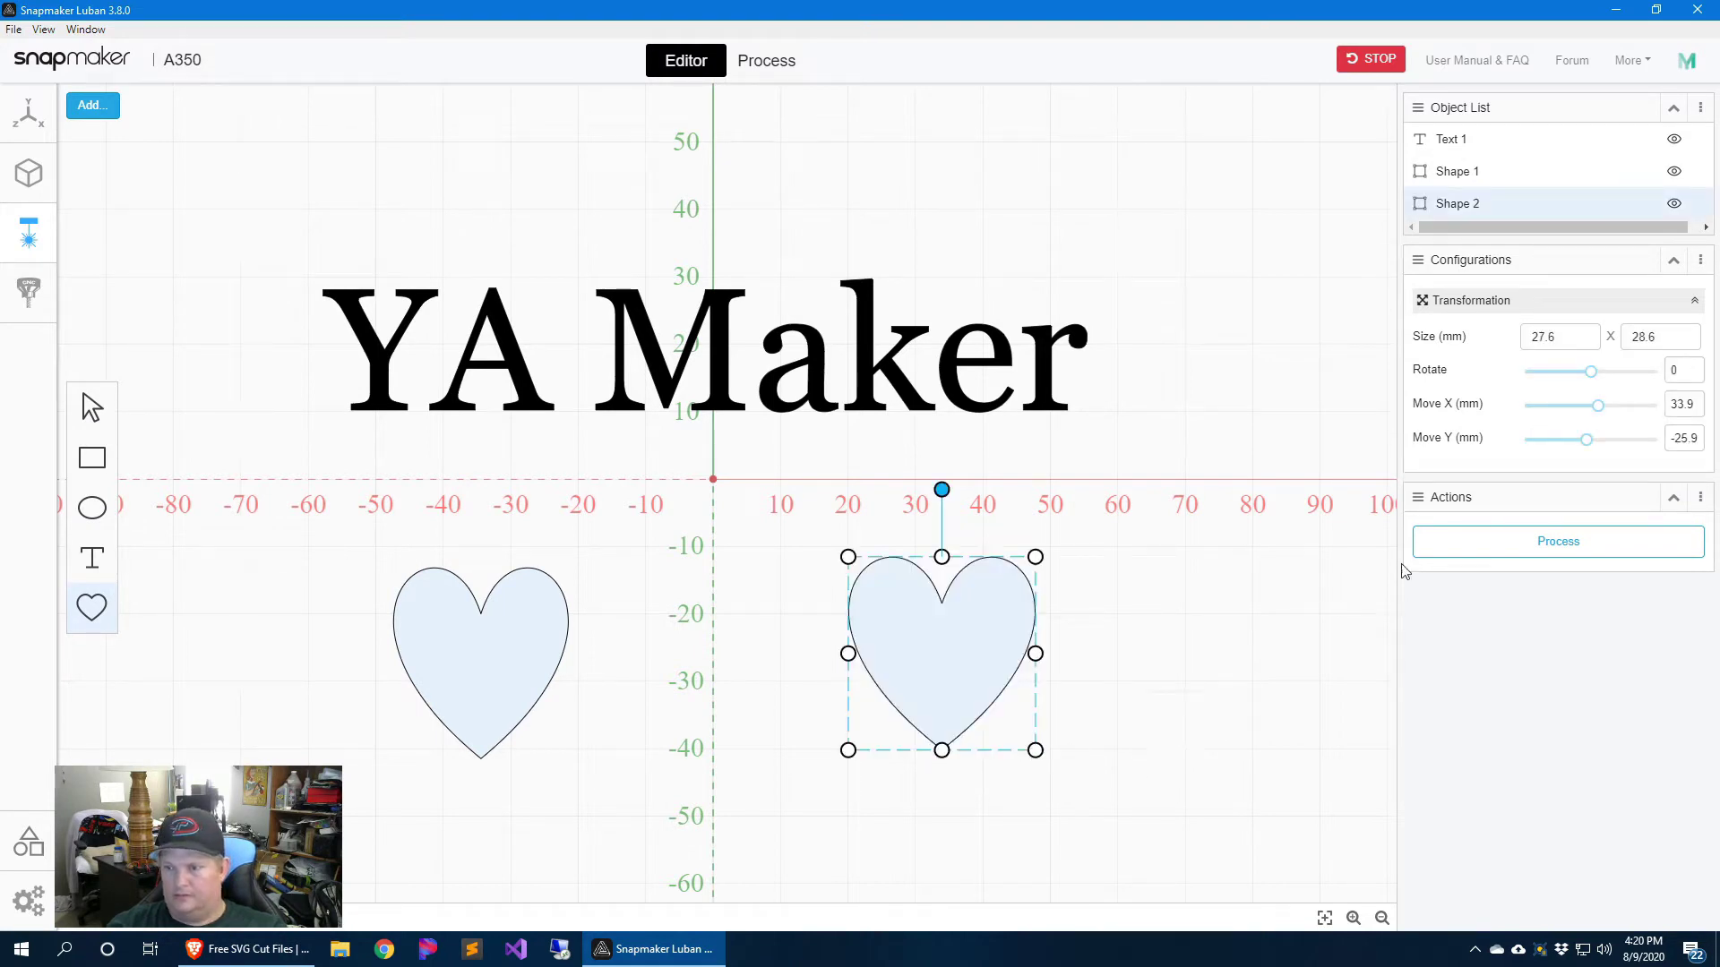
left_click(1555, 548)
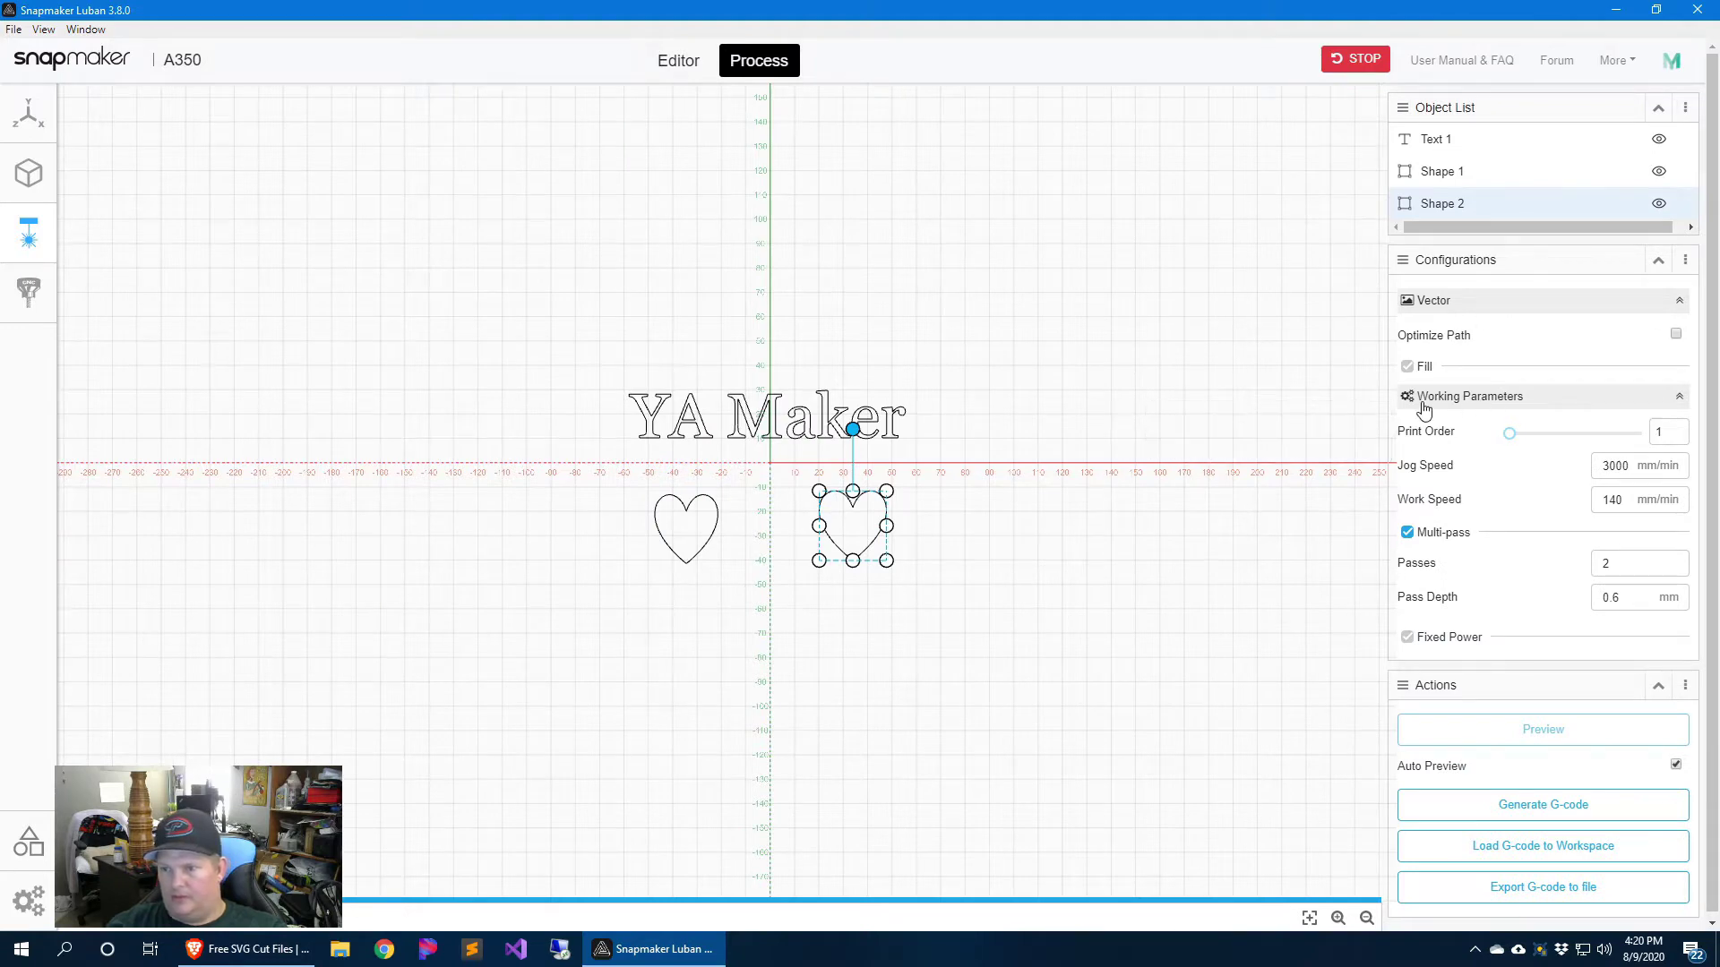
Step: Enable Optimize Path in the Vector panel and generate G-code for 'YA Maker' and both hearts
mouse_move(1505, 352)
left_click(1676, 335)
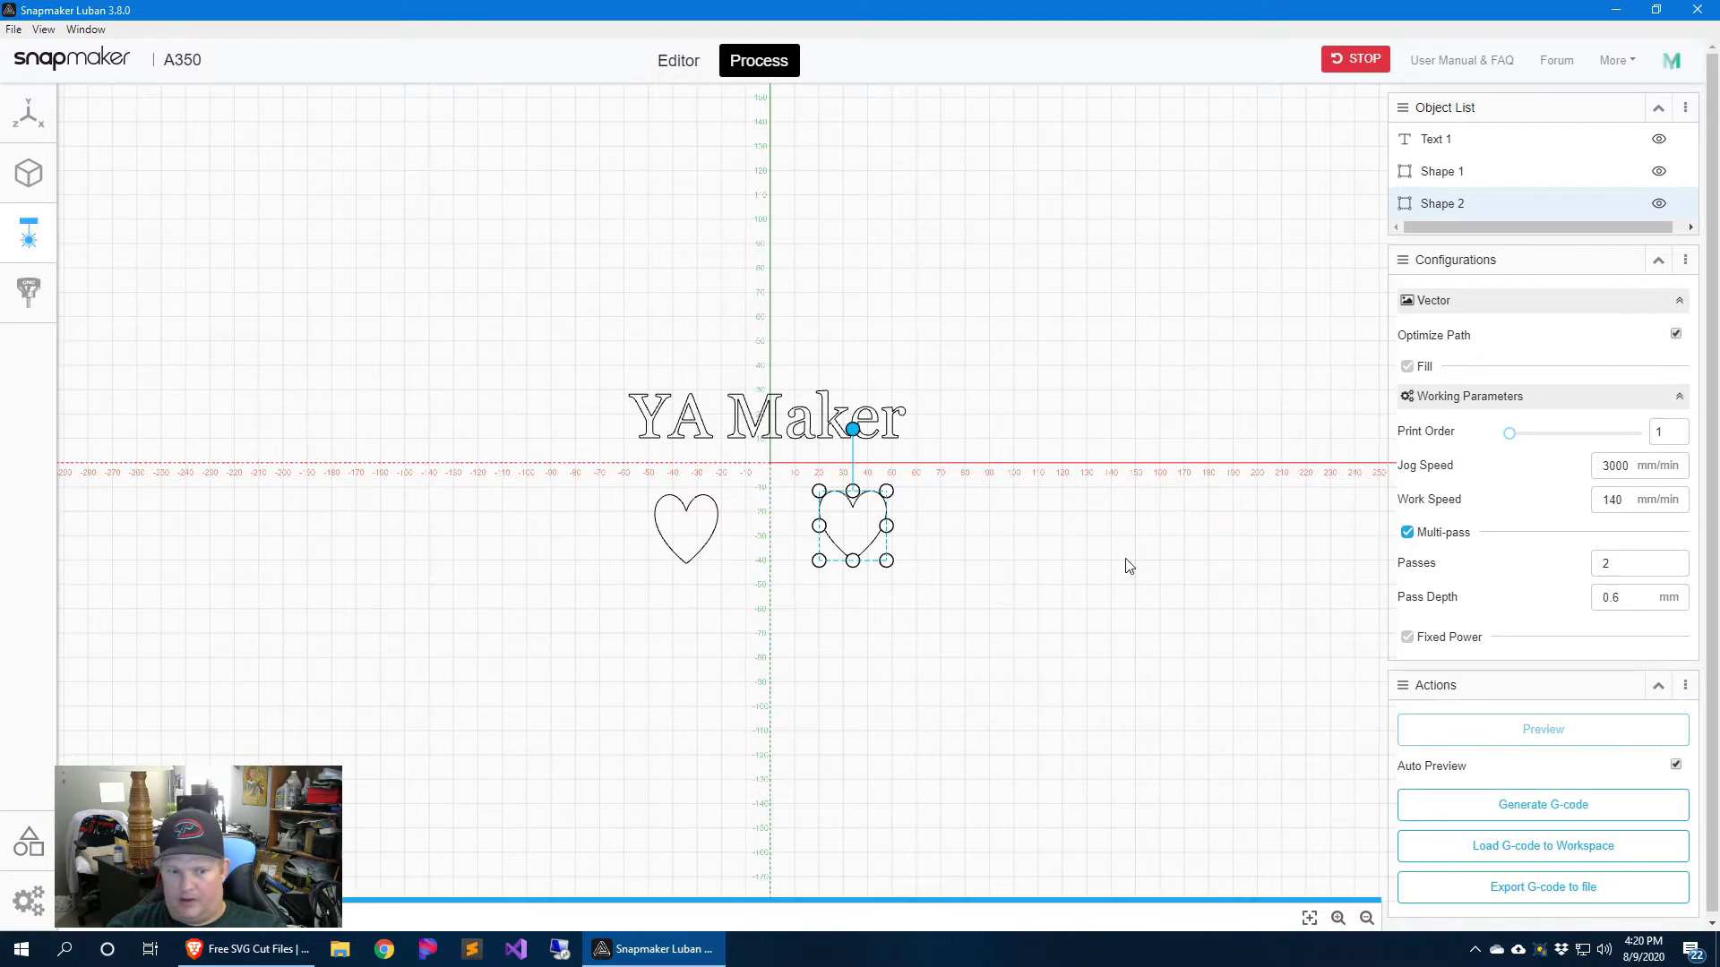
scroll(1125, 564, "up", 5)
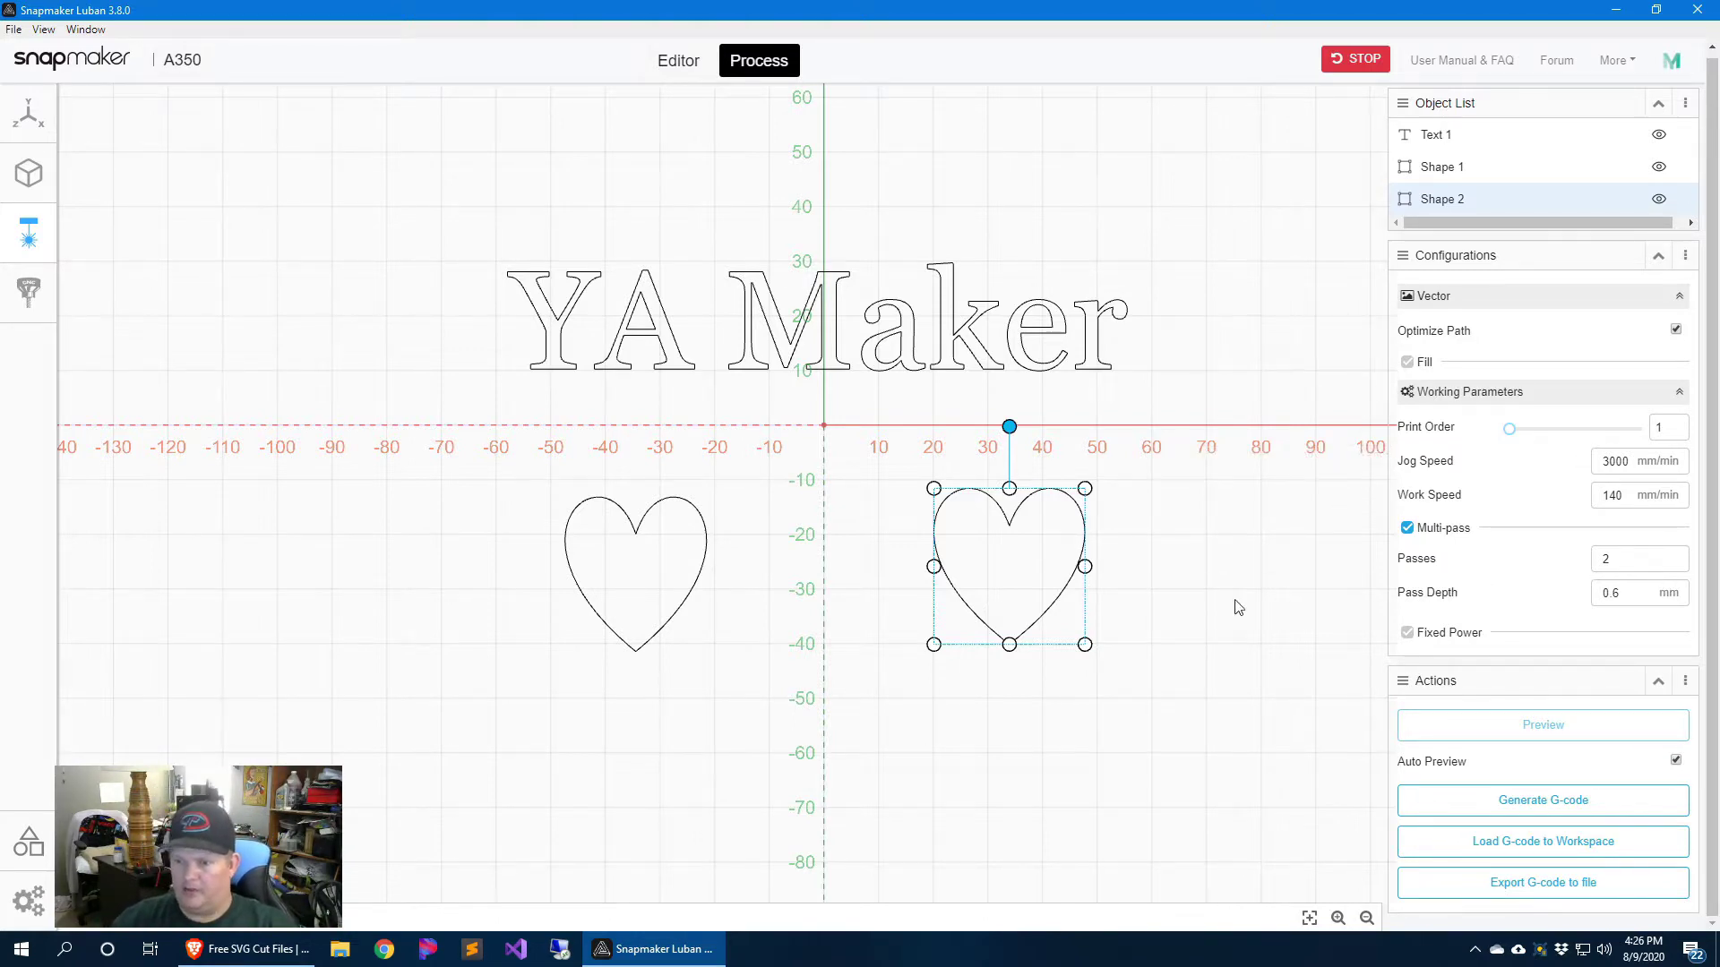
left_click(1569, 803)
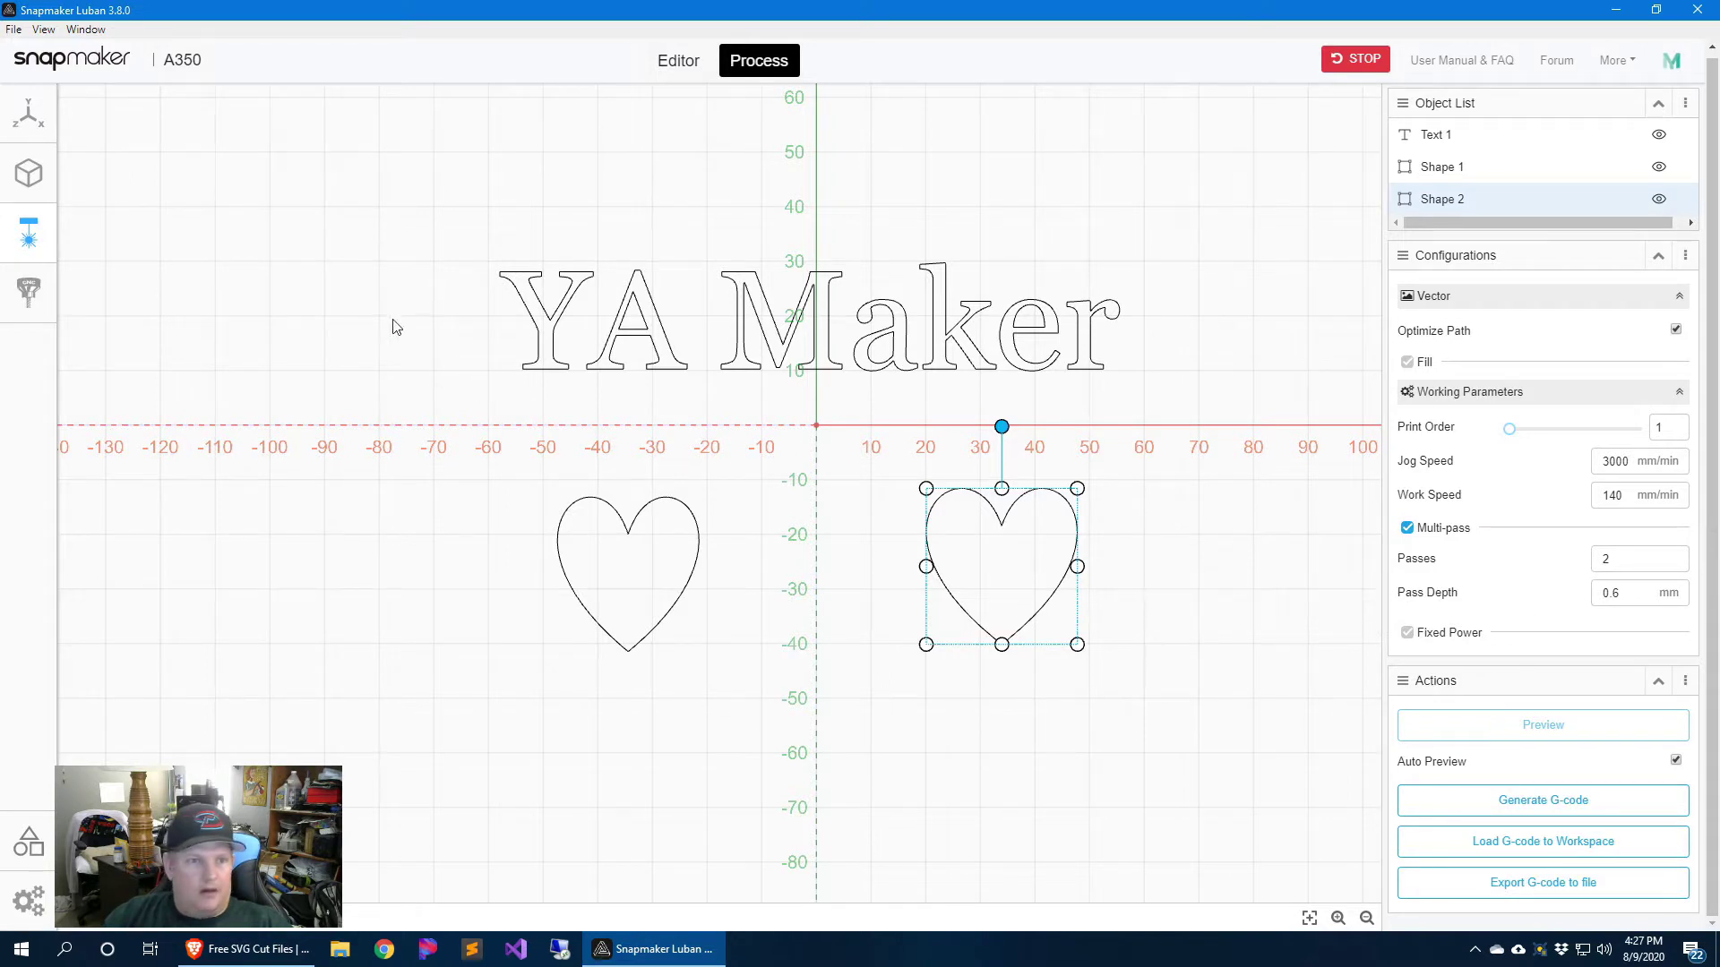
Step: Cancel the project save and export the G-code to file as LaserTest.nc
left_click(13, 30)
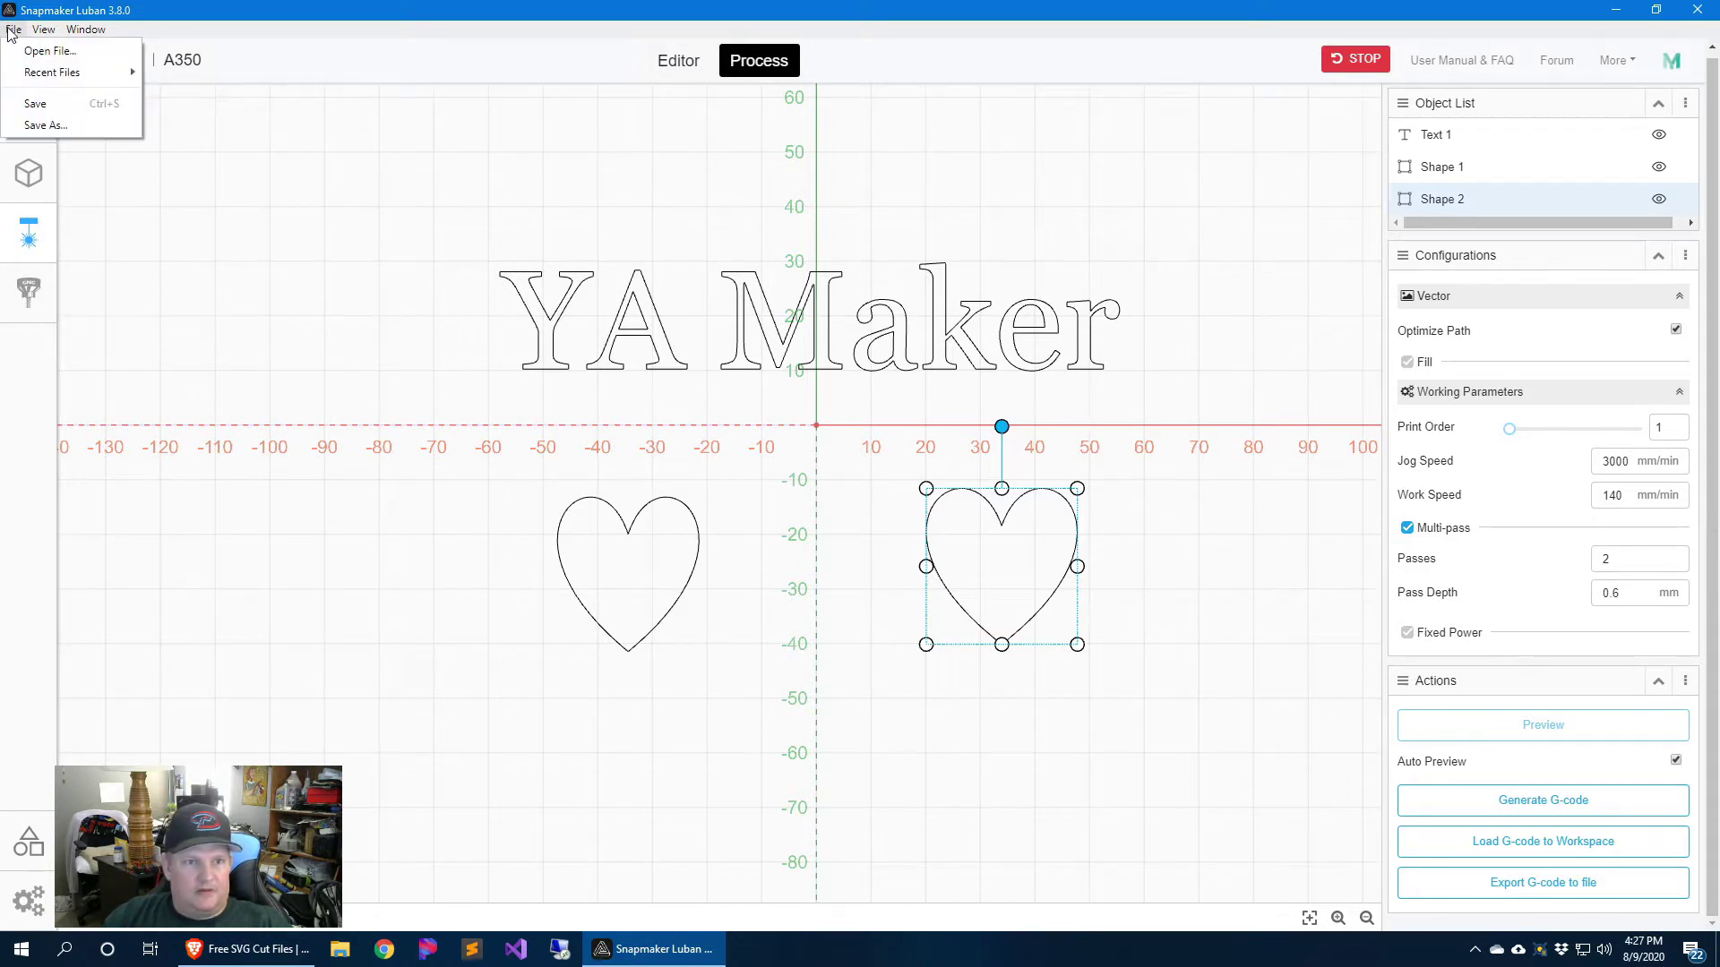
left_click(36, 103)
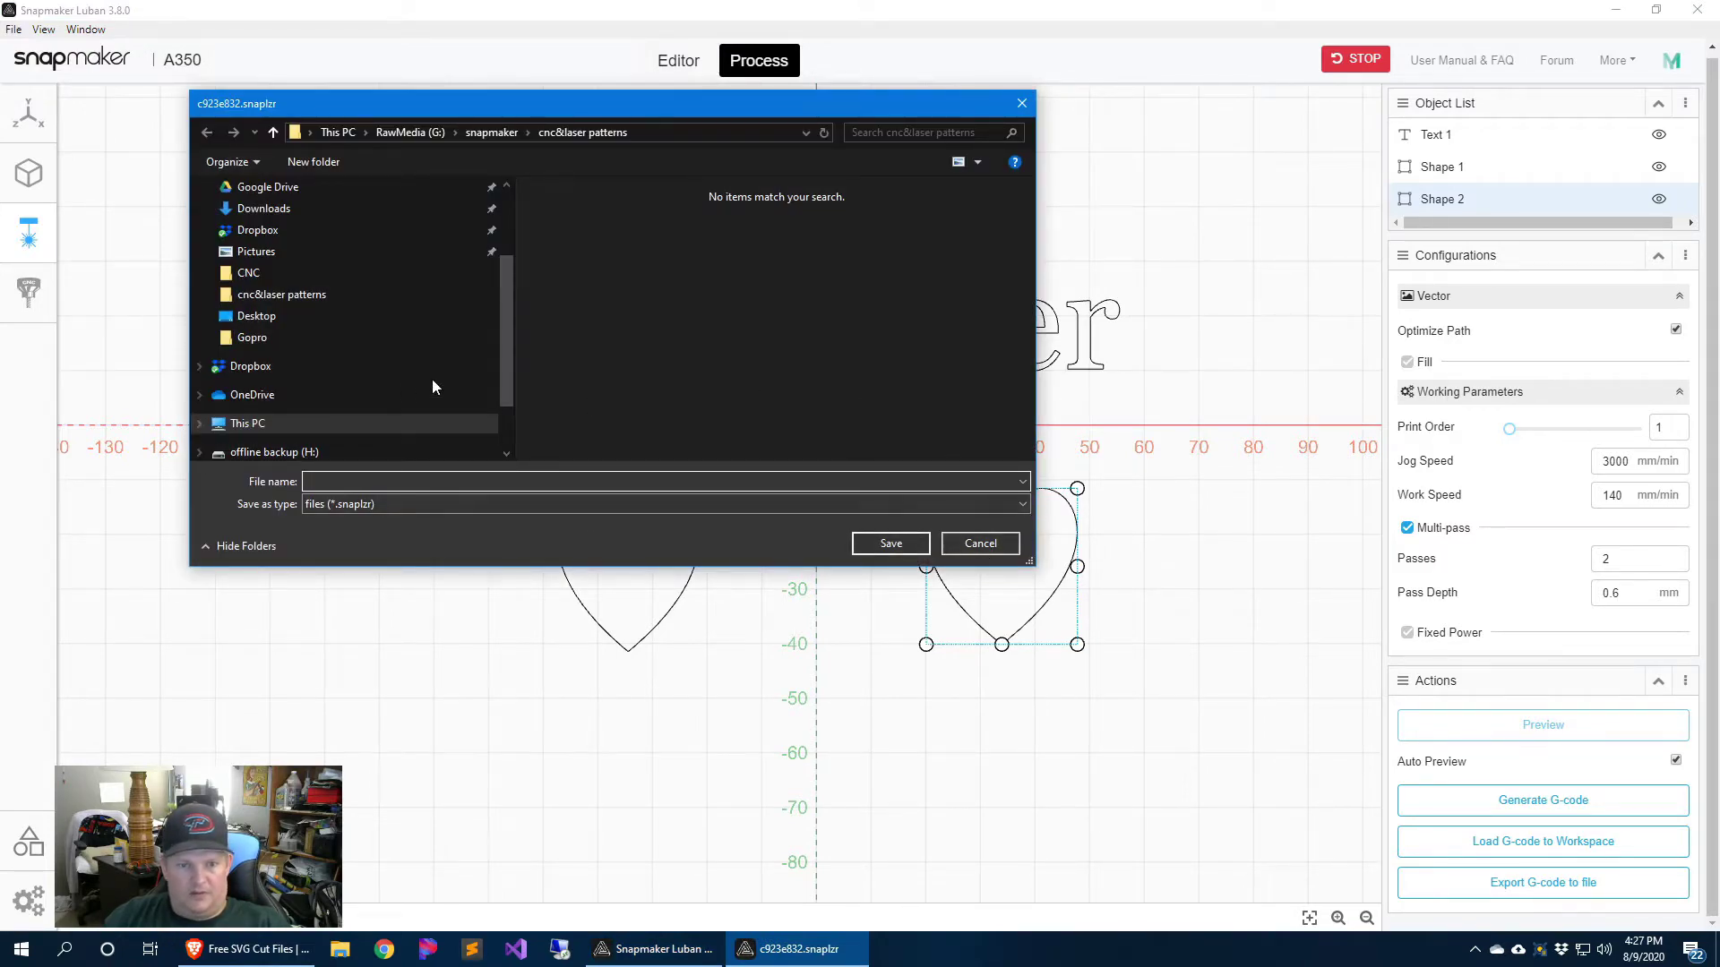
left_click(980, 543)
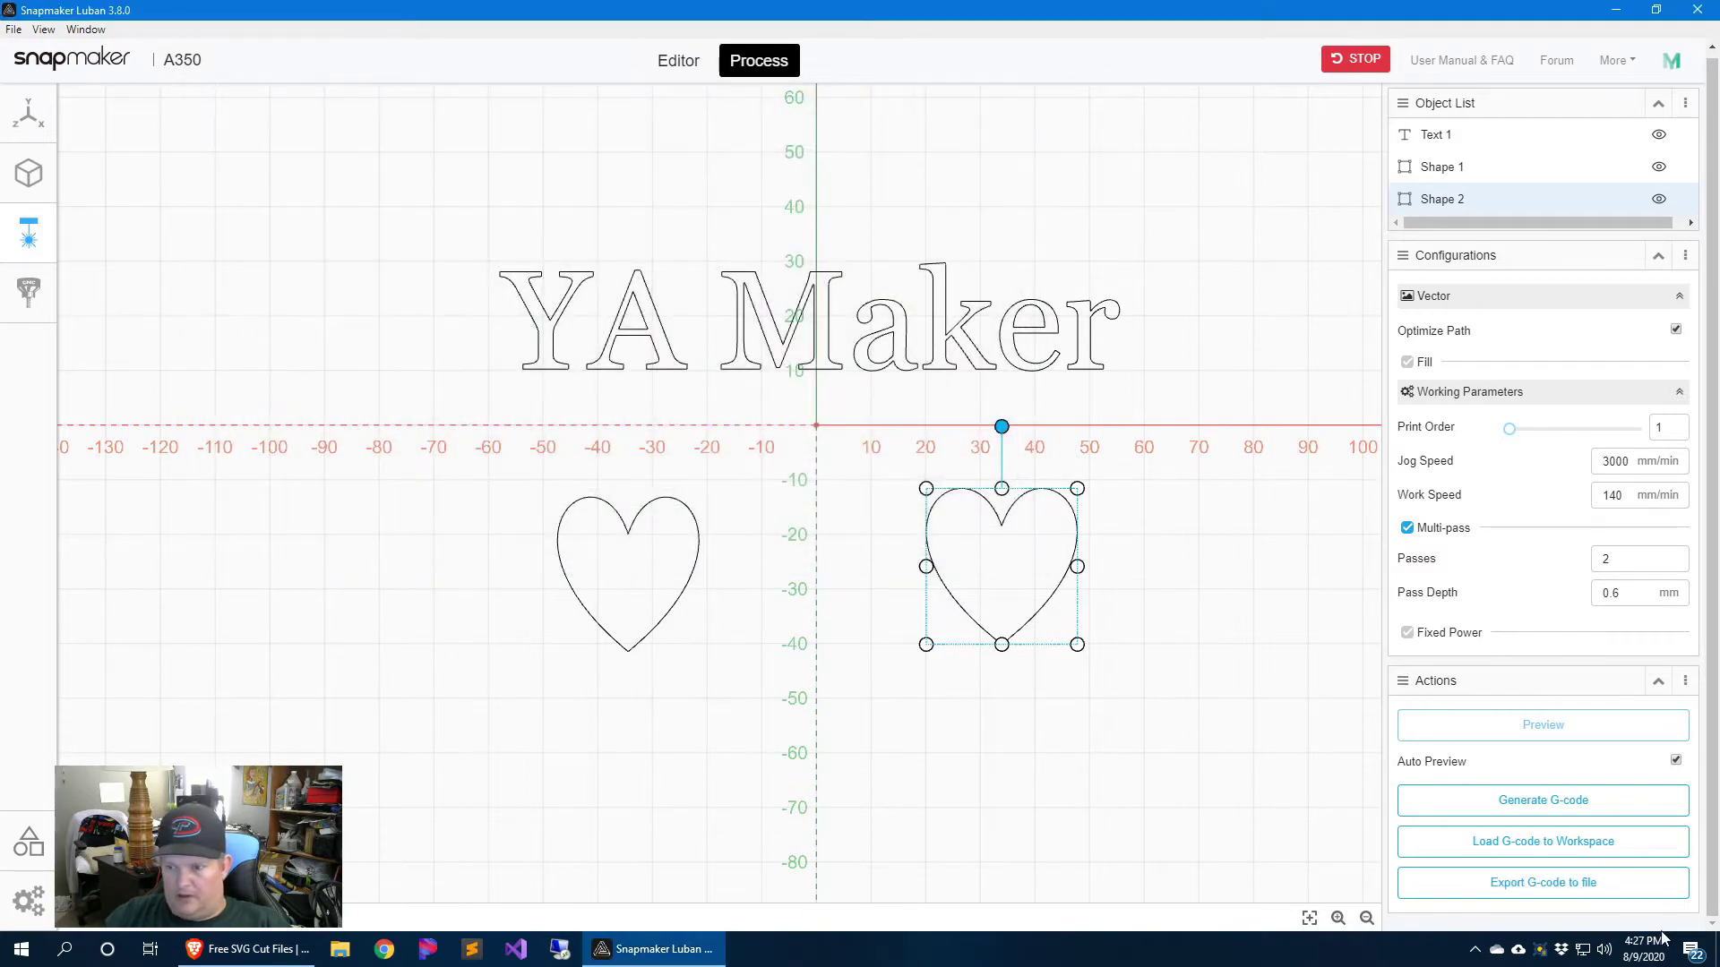
left_click(1545, 888)
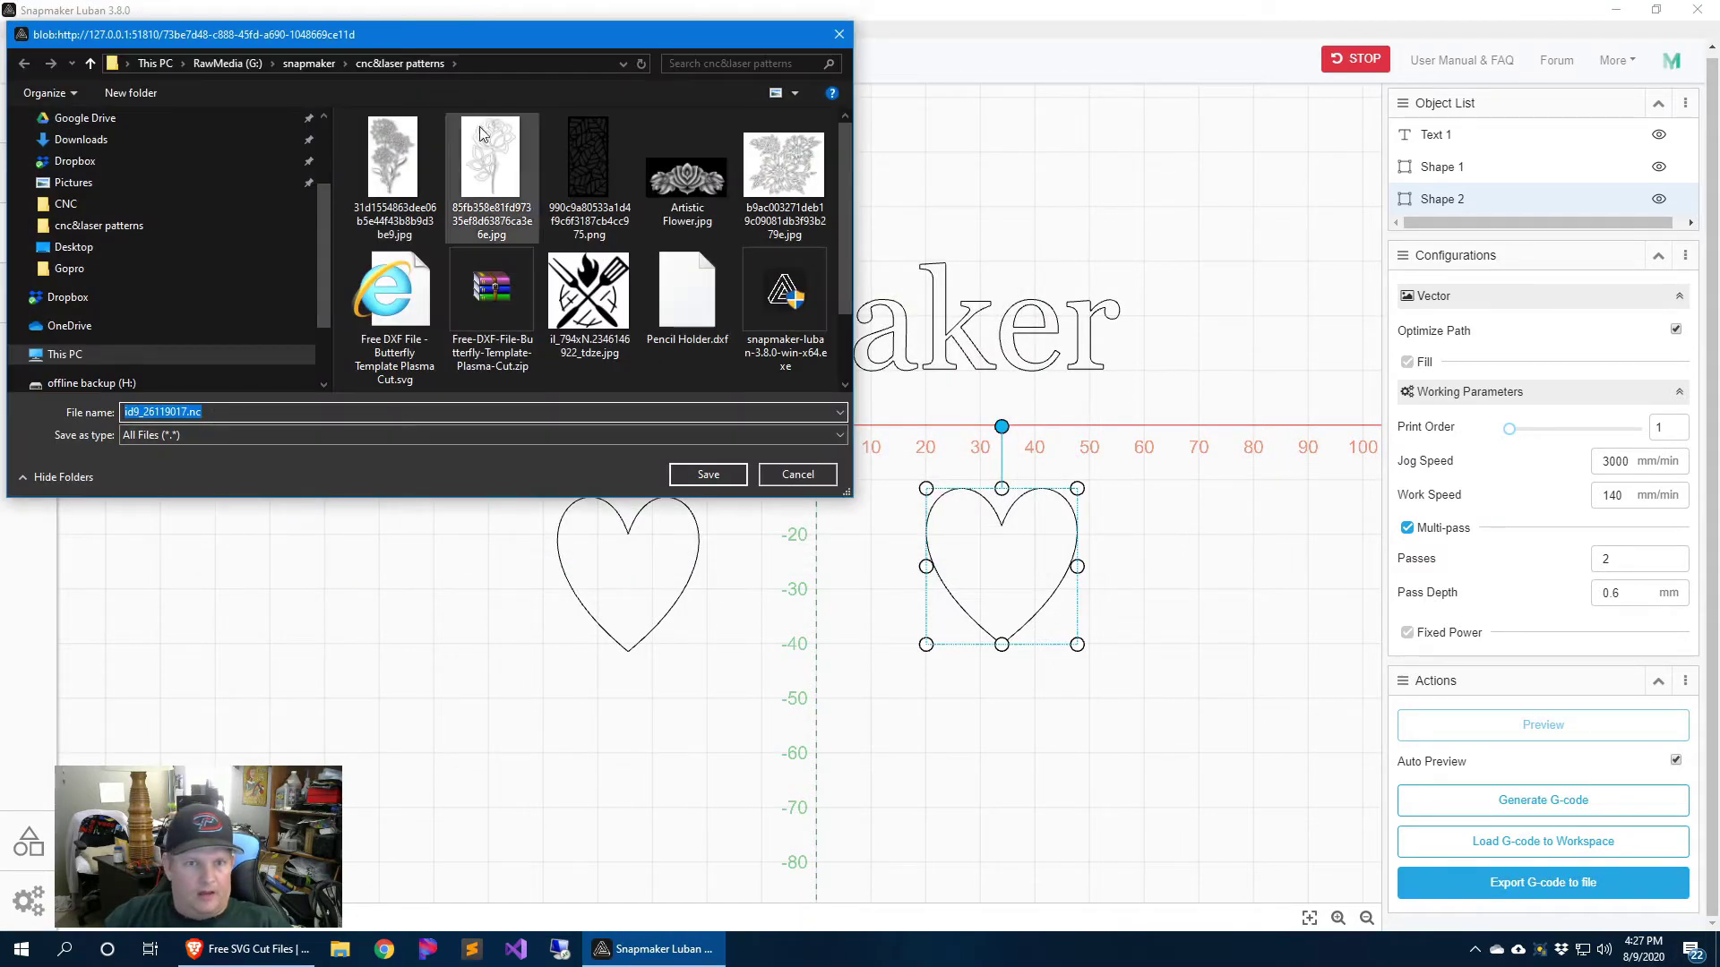
left_click(186, 412)
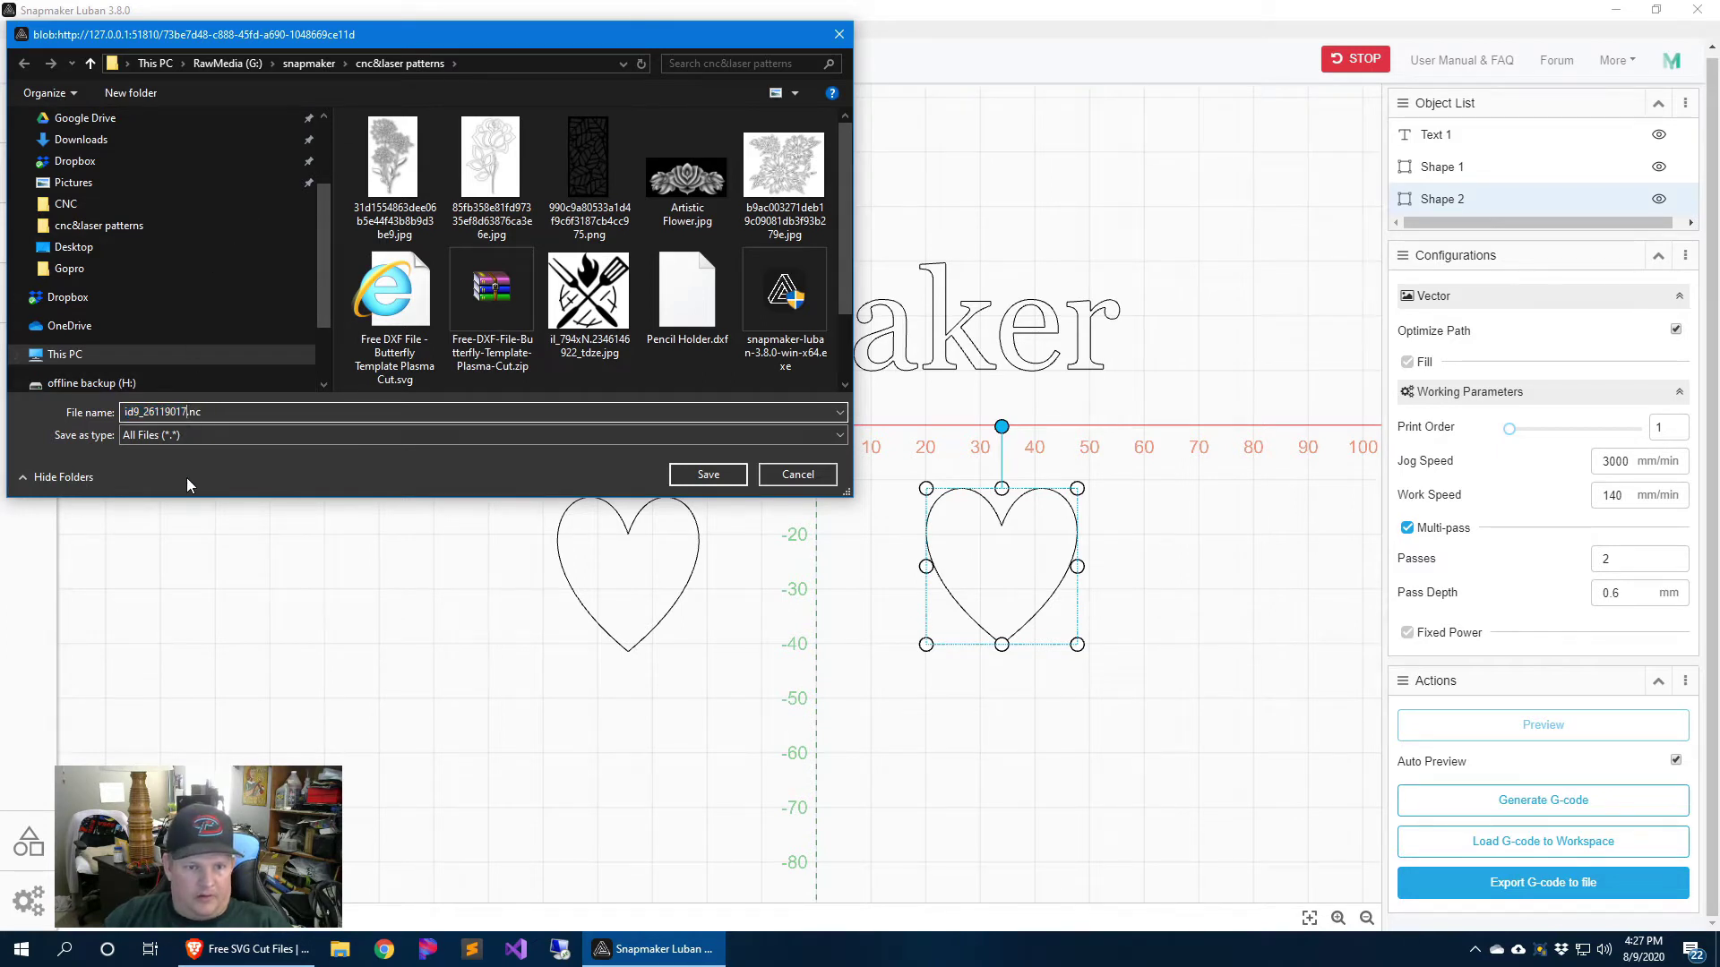
key("BackSpace")
key("BackSpace")
key("BackSpace")
key("BackSpace")
key("BackSpace")
key("BackSpace")
key("BackSpace")
key("BackSpace")
key("BackSpace")
key("BackSpace")
key("BackSpace")
key("BackSpace")
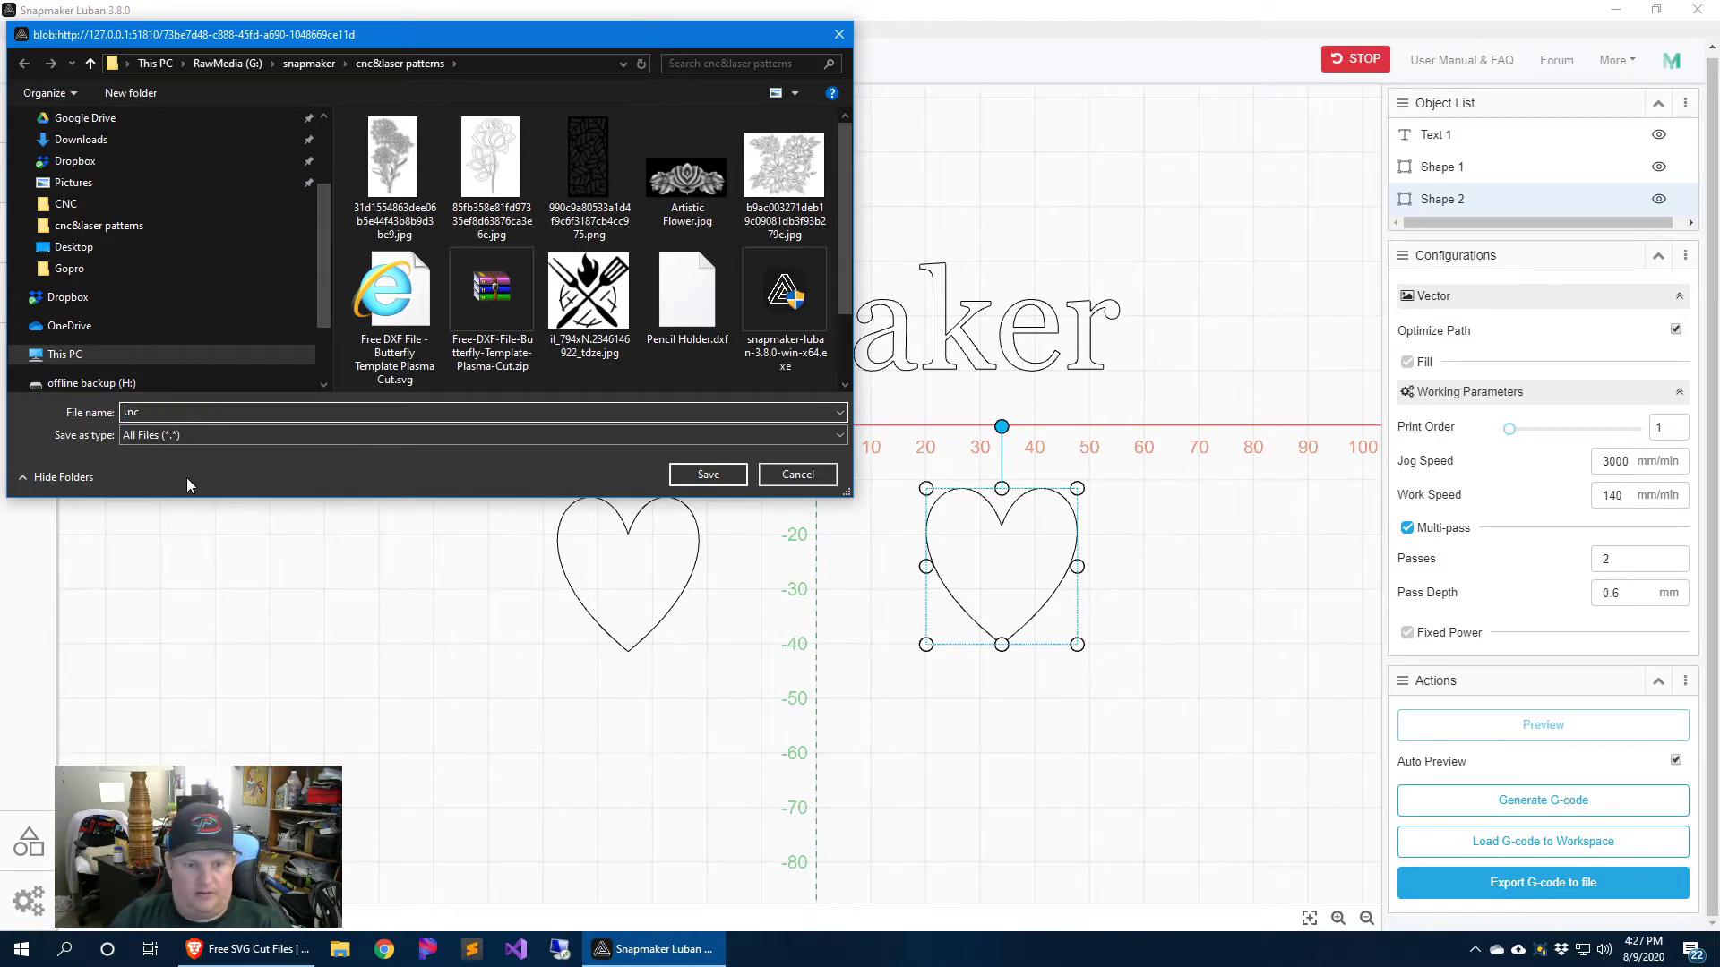
type("LaserTest")
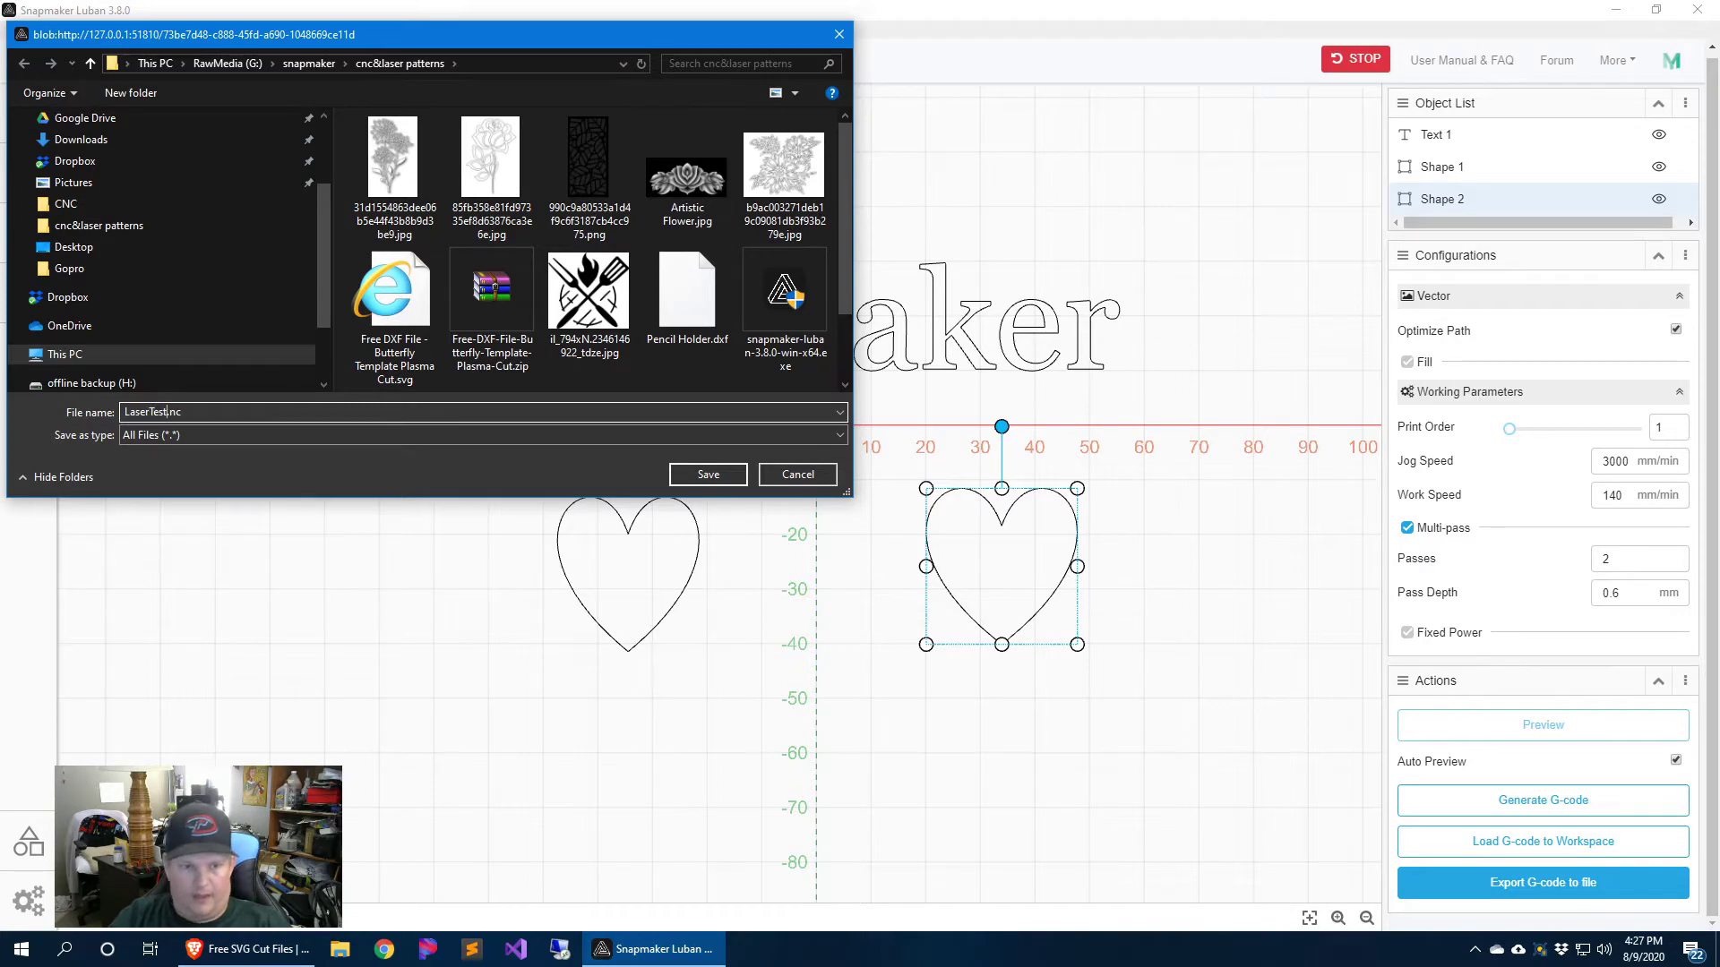
left_click(706, 475)
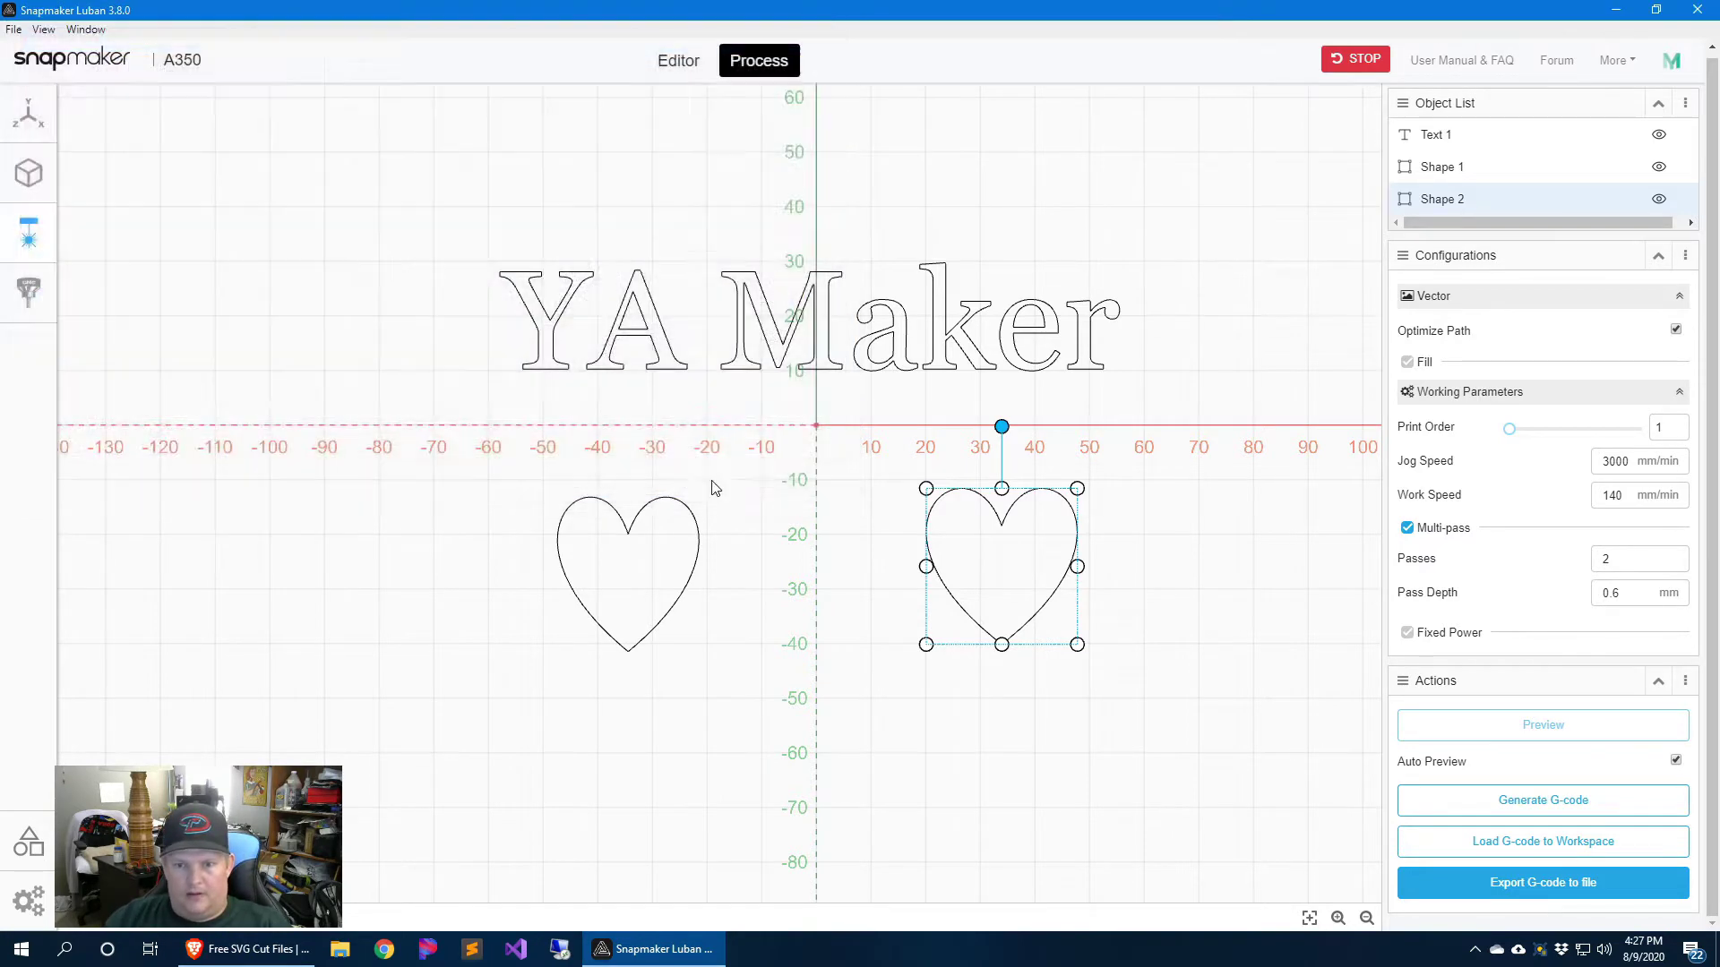
Step: Connect to the Snapmaker over Wi-Fi from the Workspace and acknowledge the Home Reminder
left_click(30, 122)
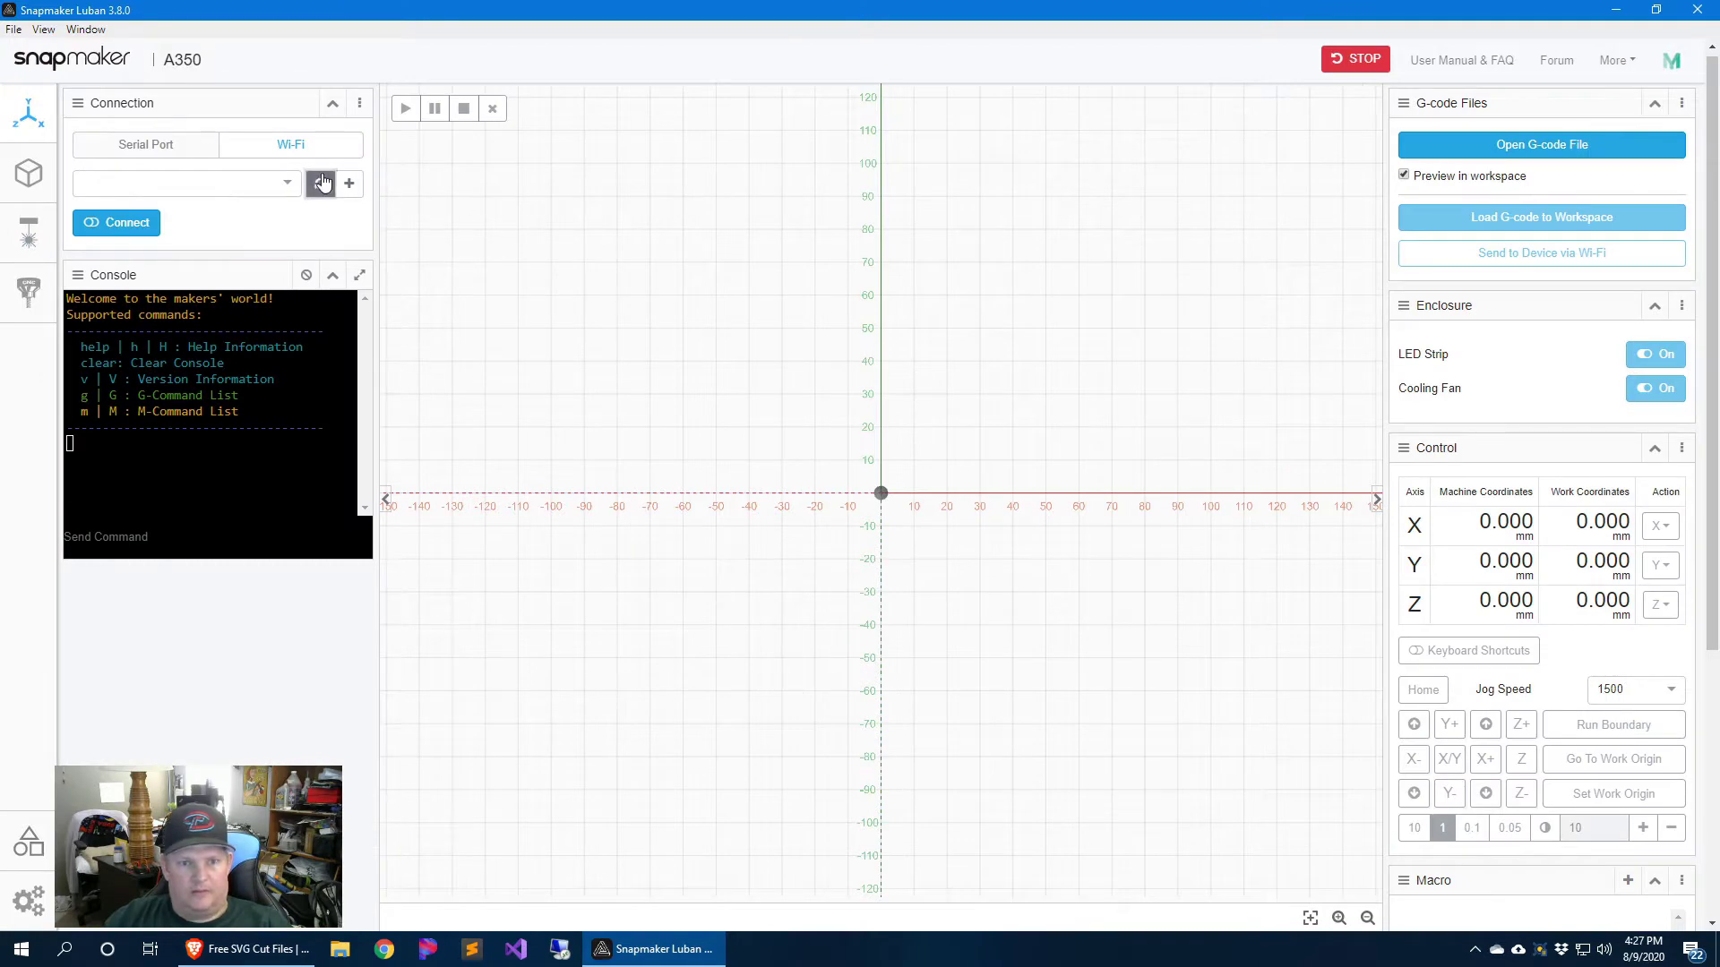
left_click(322, 183)
left_click(112, 222)
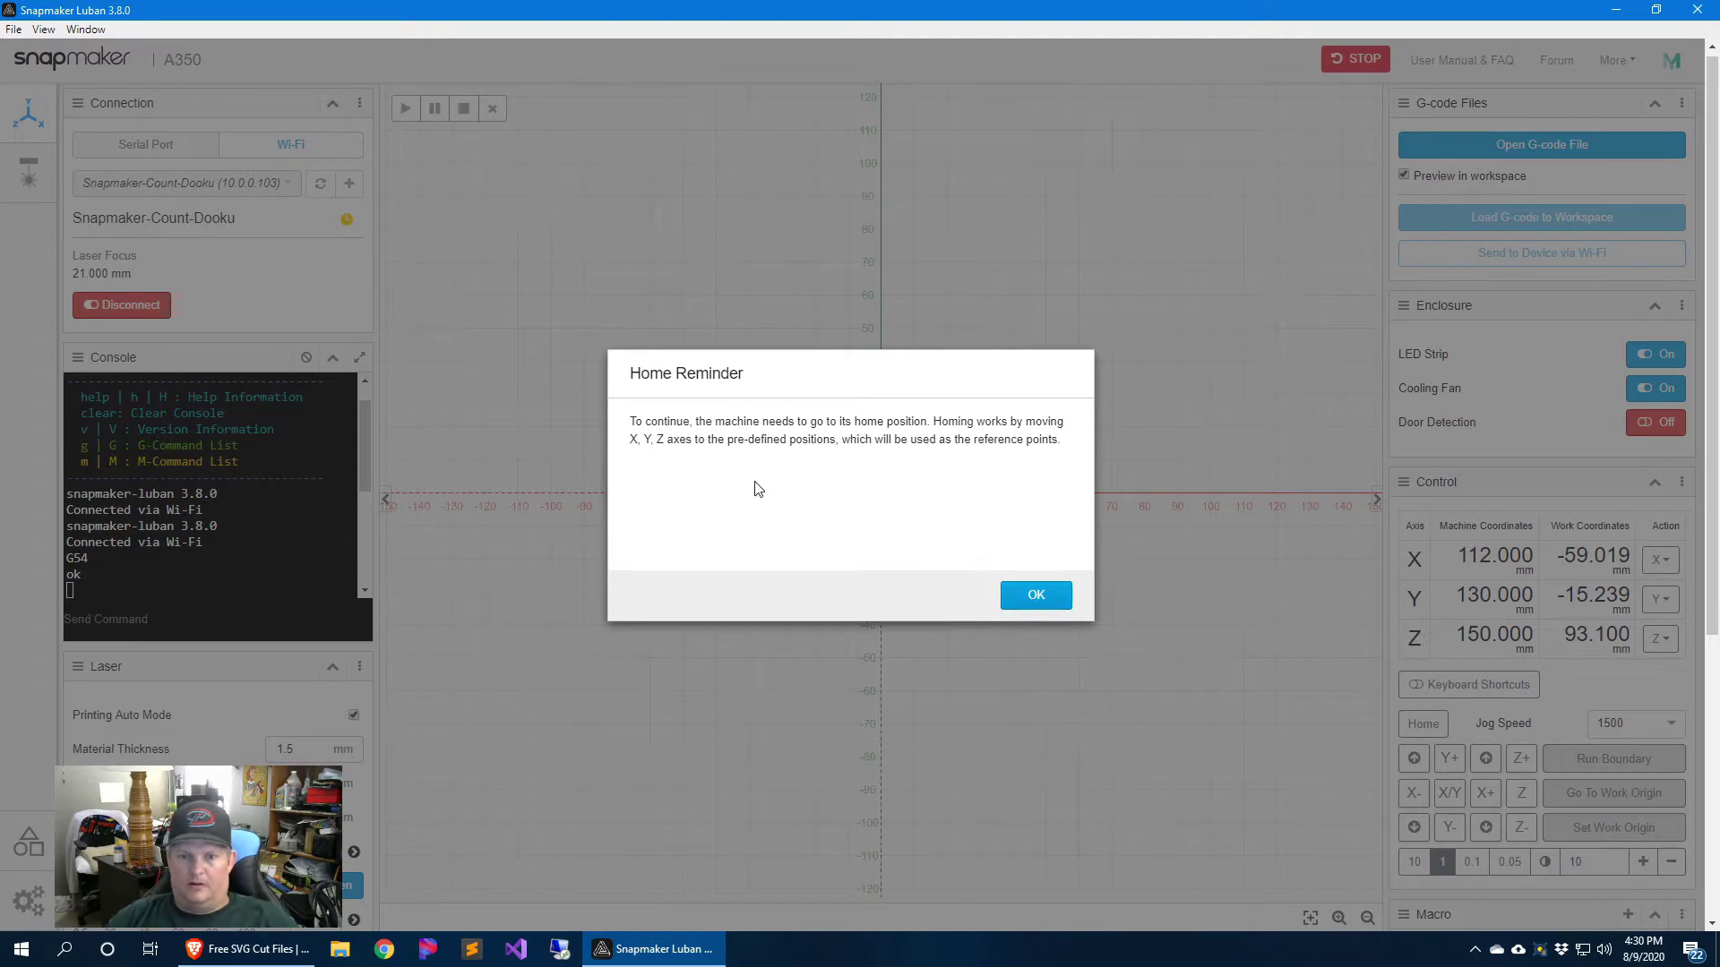
left_click(1036, 593)
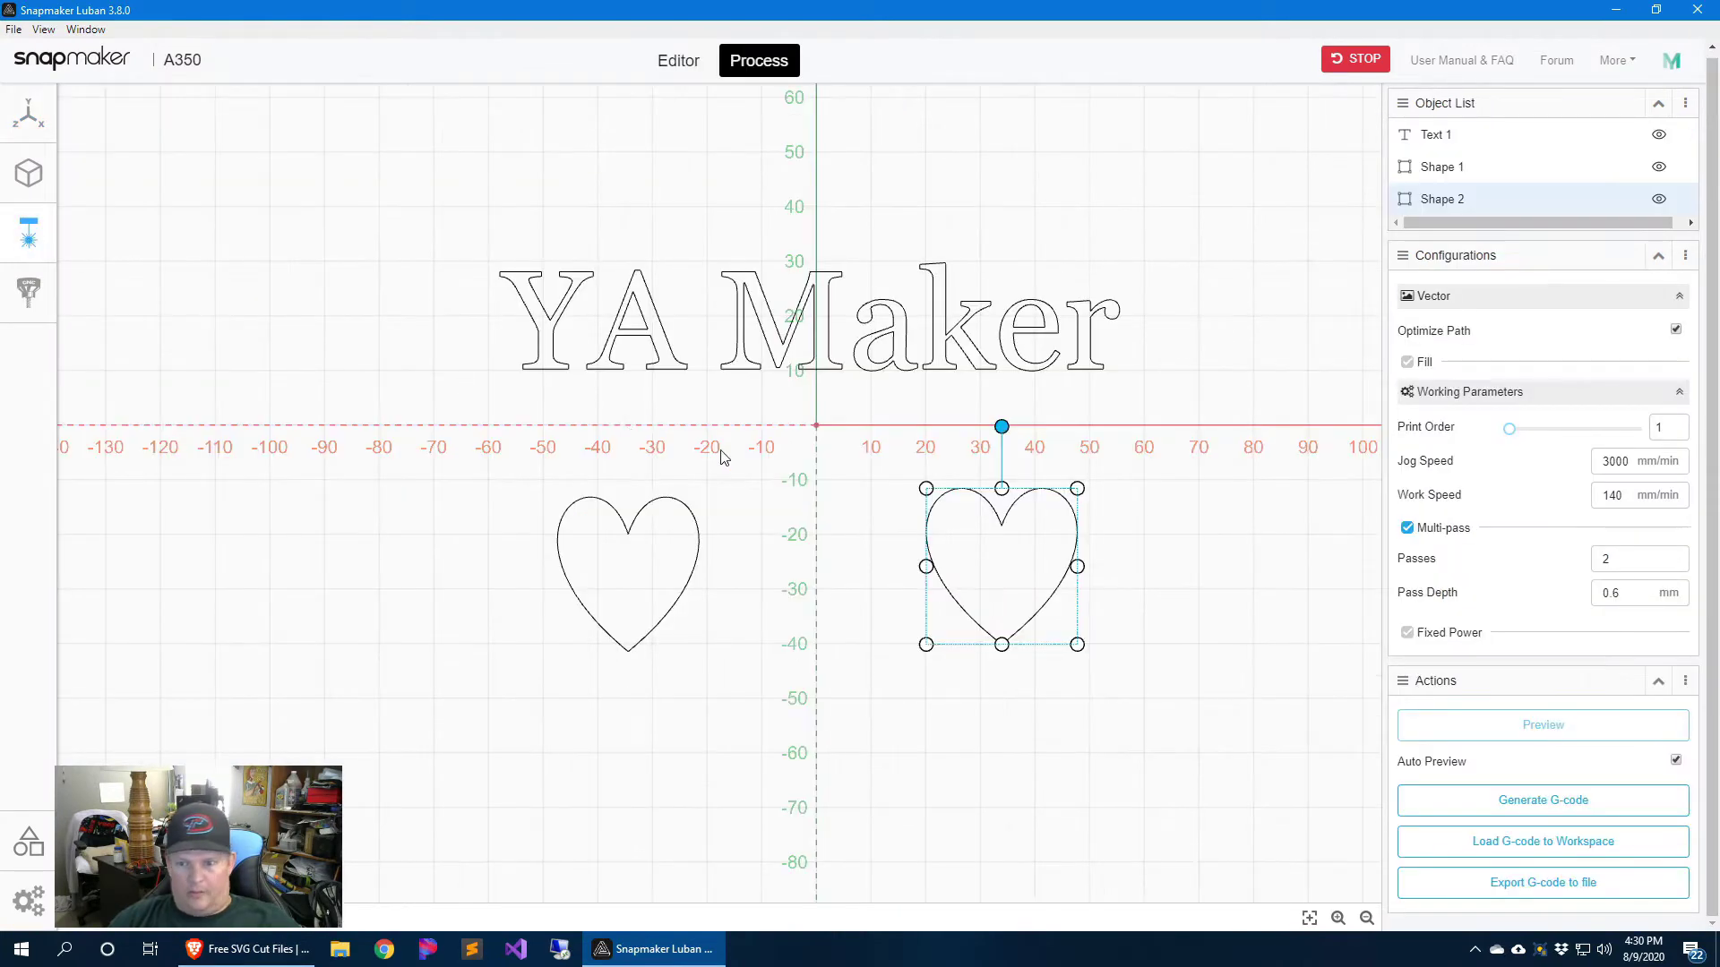
Step: Load the G-code into the workspace, set material thickness to 6 mm, and send it via Wi-Fi
left_click(1555, 859)
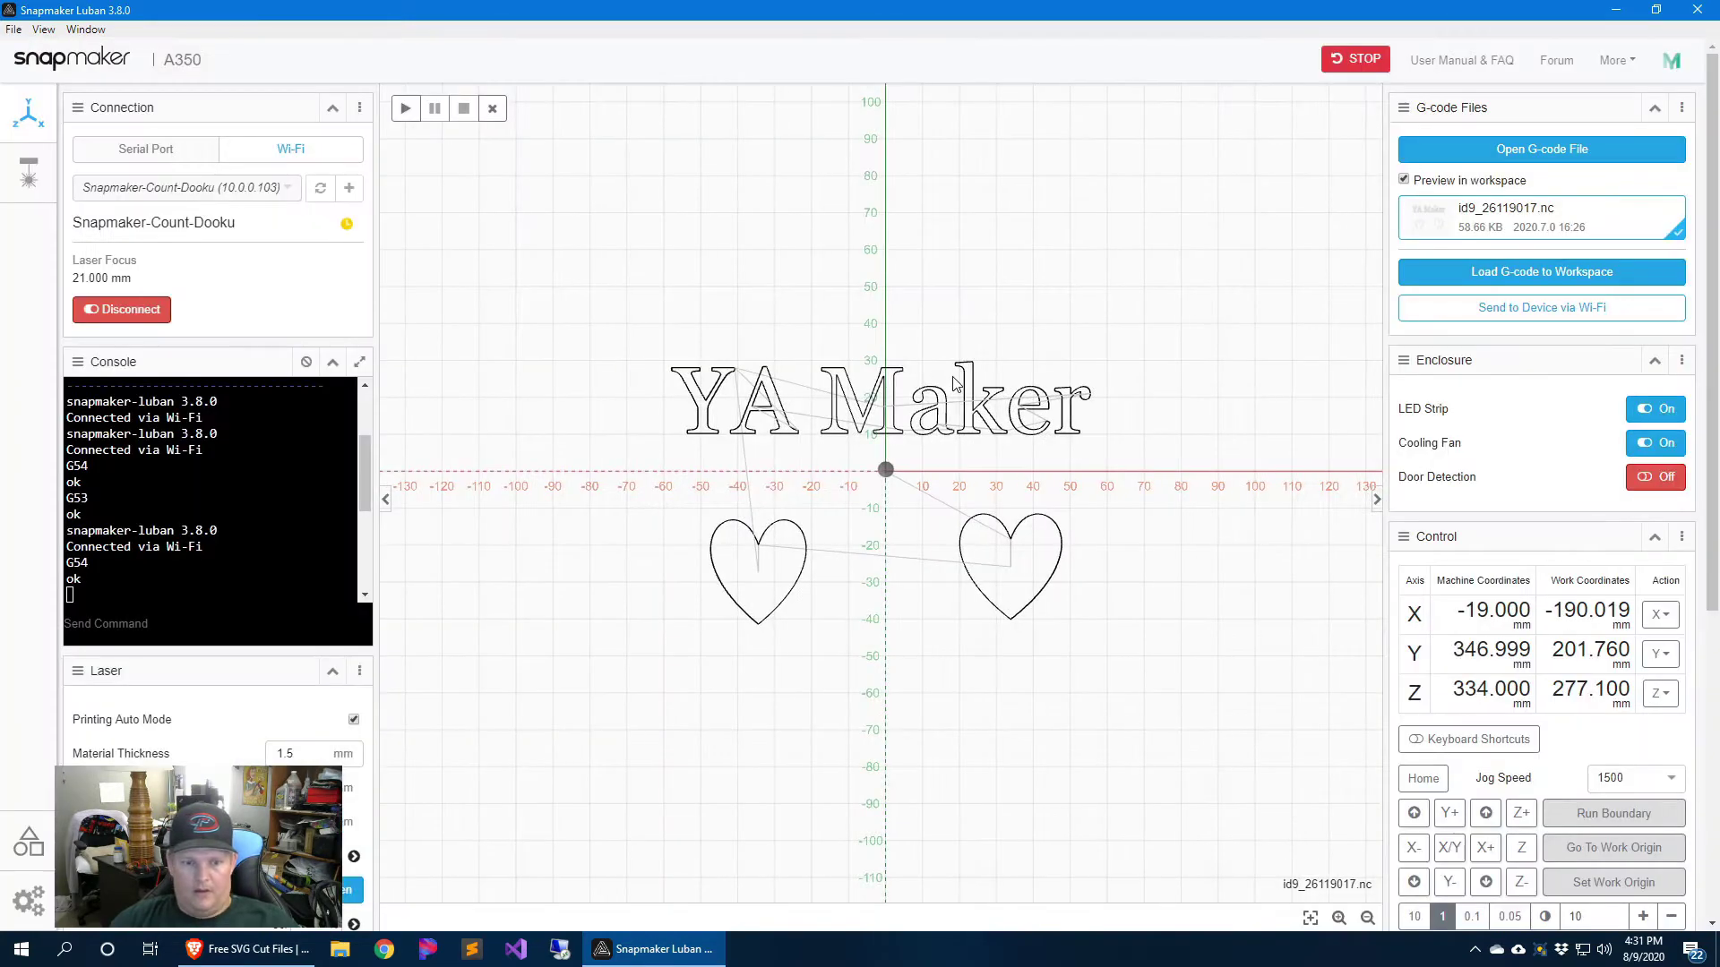
double_click(307, 754)
type(".6")
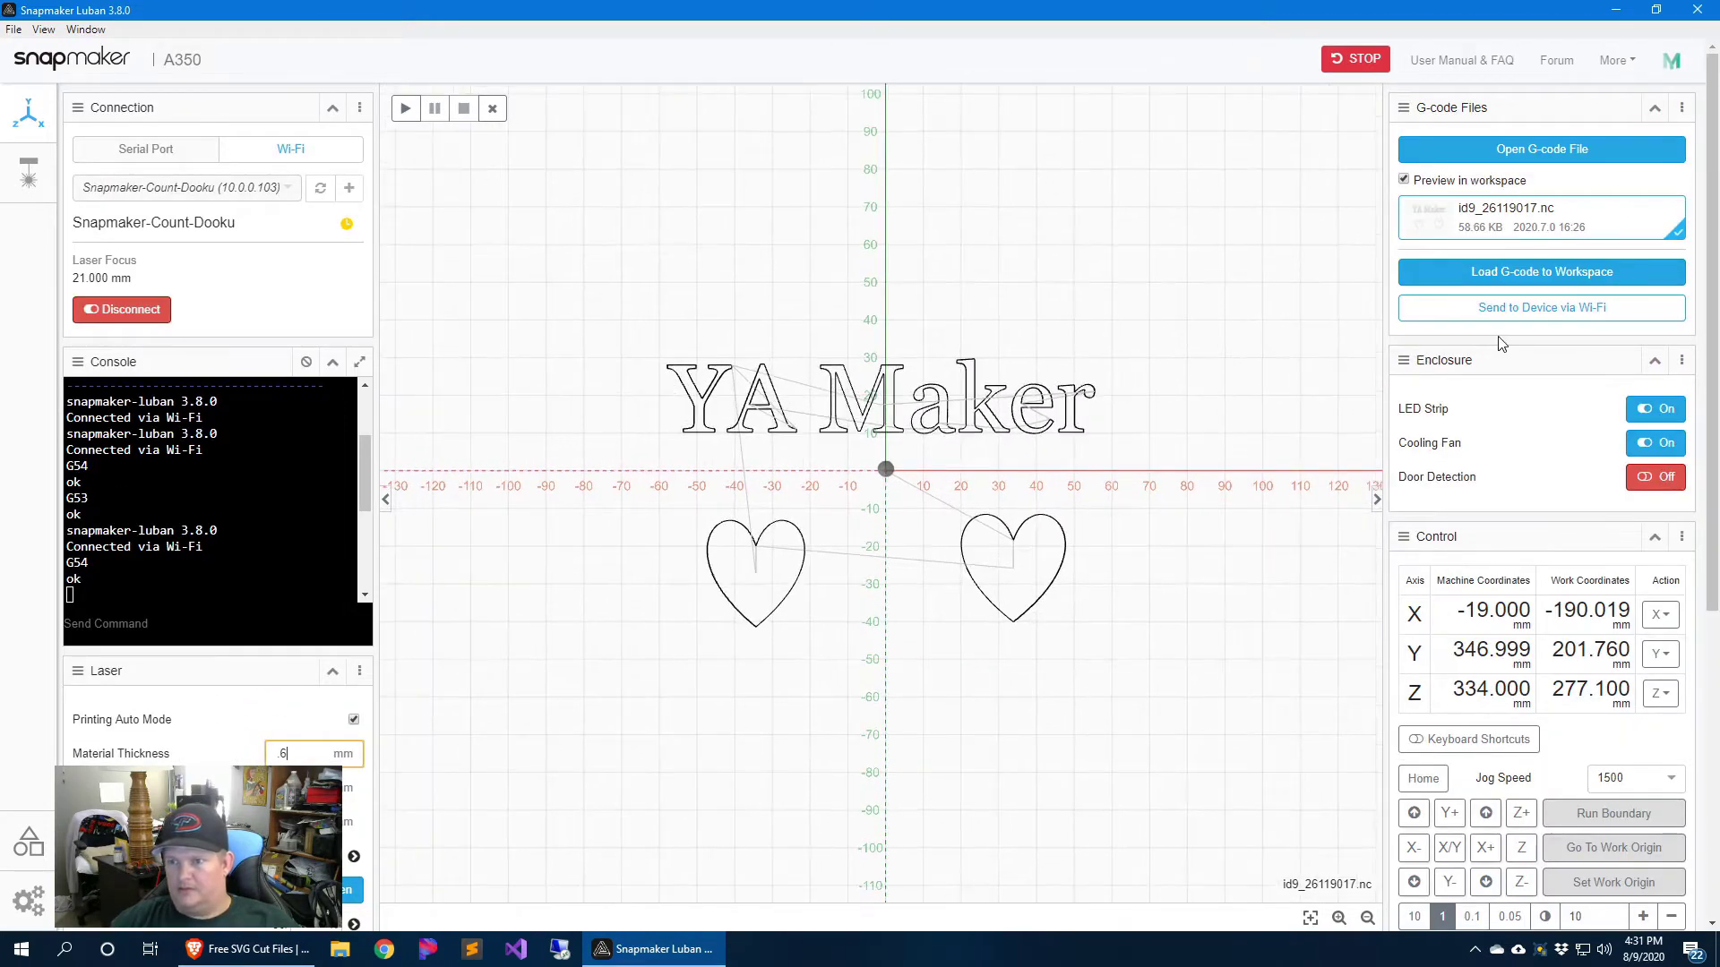
left_click(1551, 310)
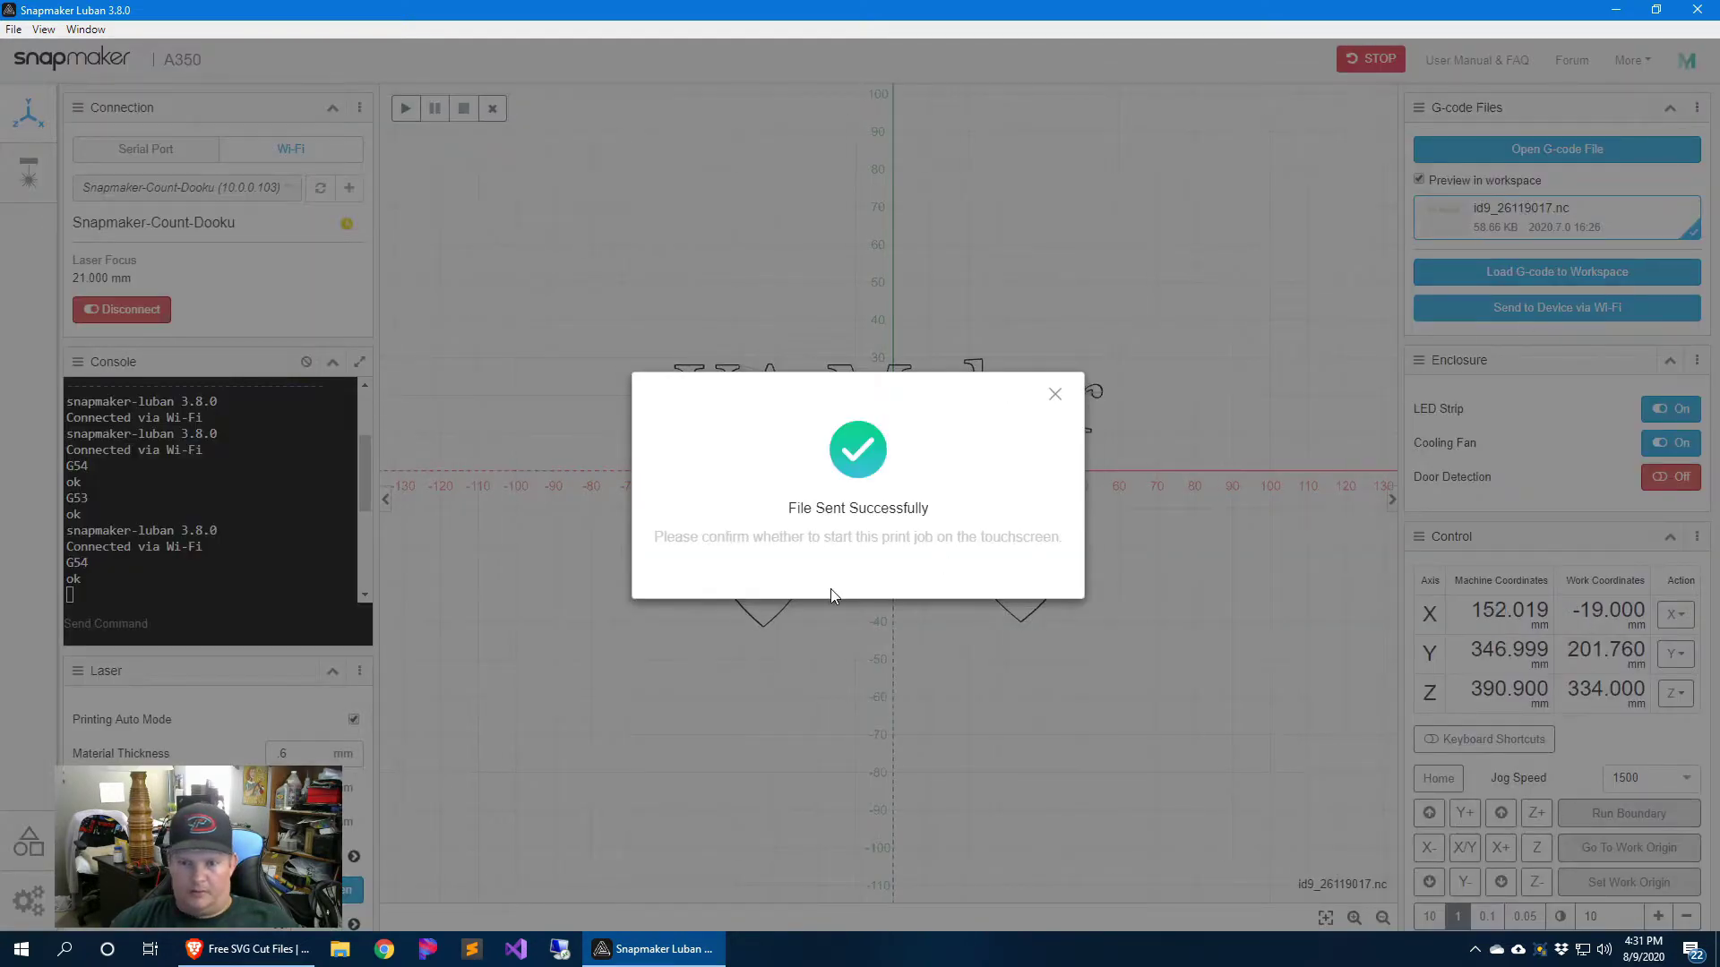
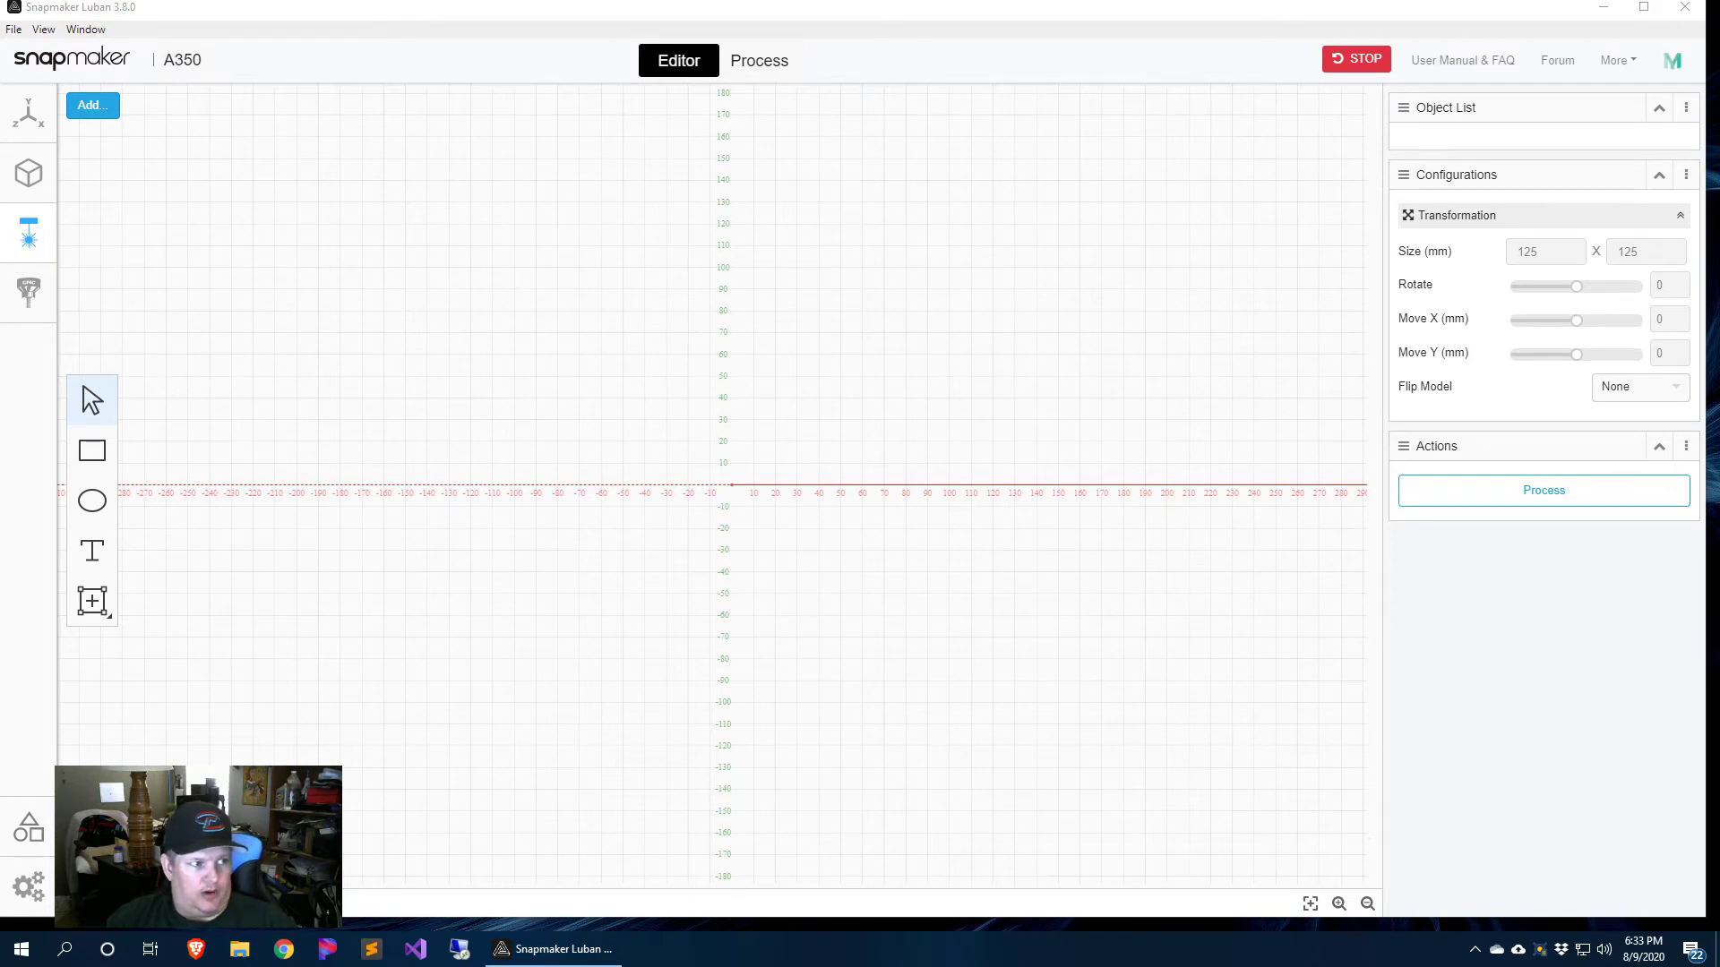
Step: Place eo20yvl7.jpg on the Luban engraving canvas and bring up the Windows Run prompt
left_click_drag(0, 471, 760, 495)
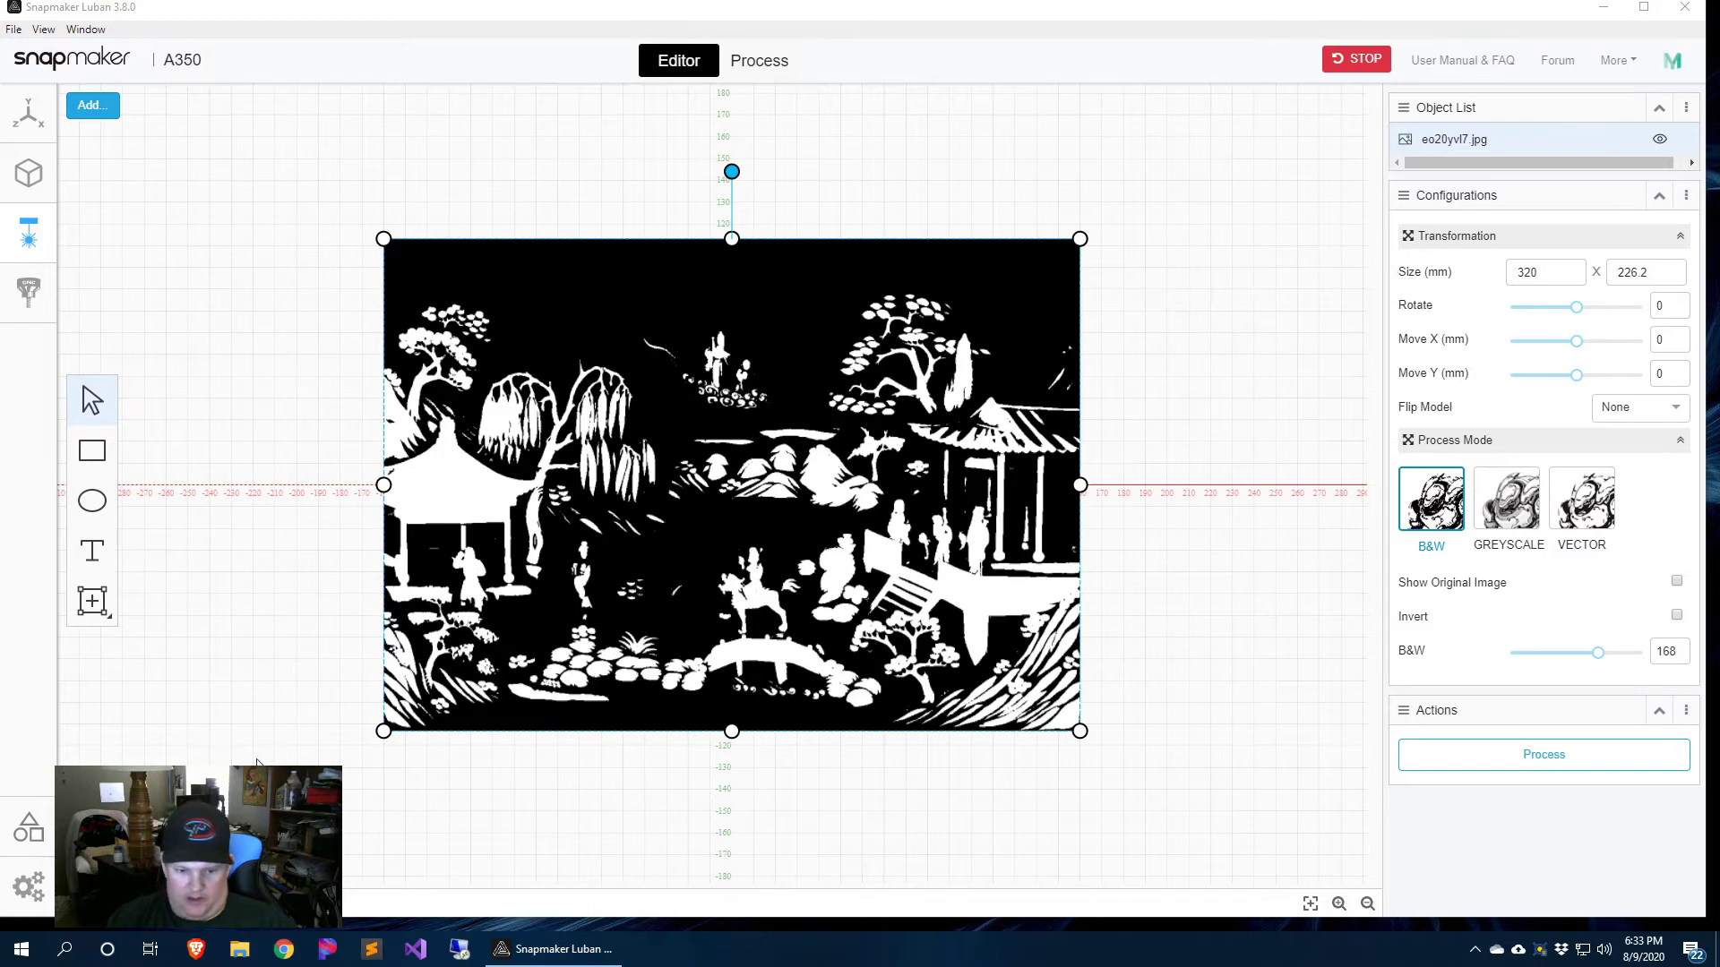
key("super+r")
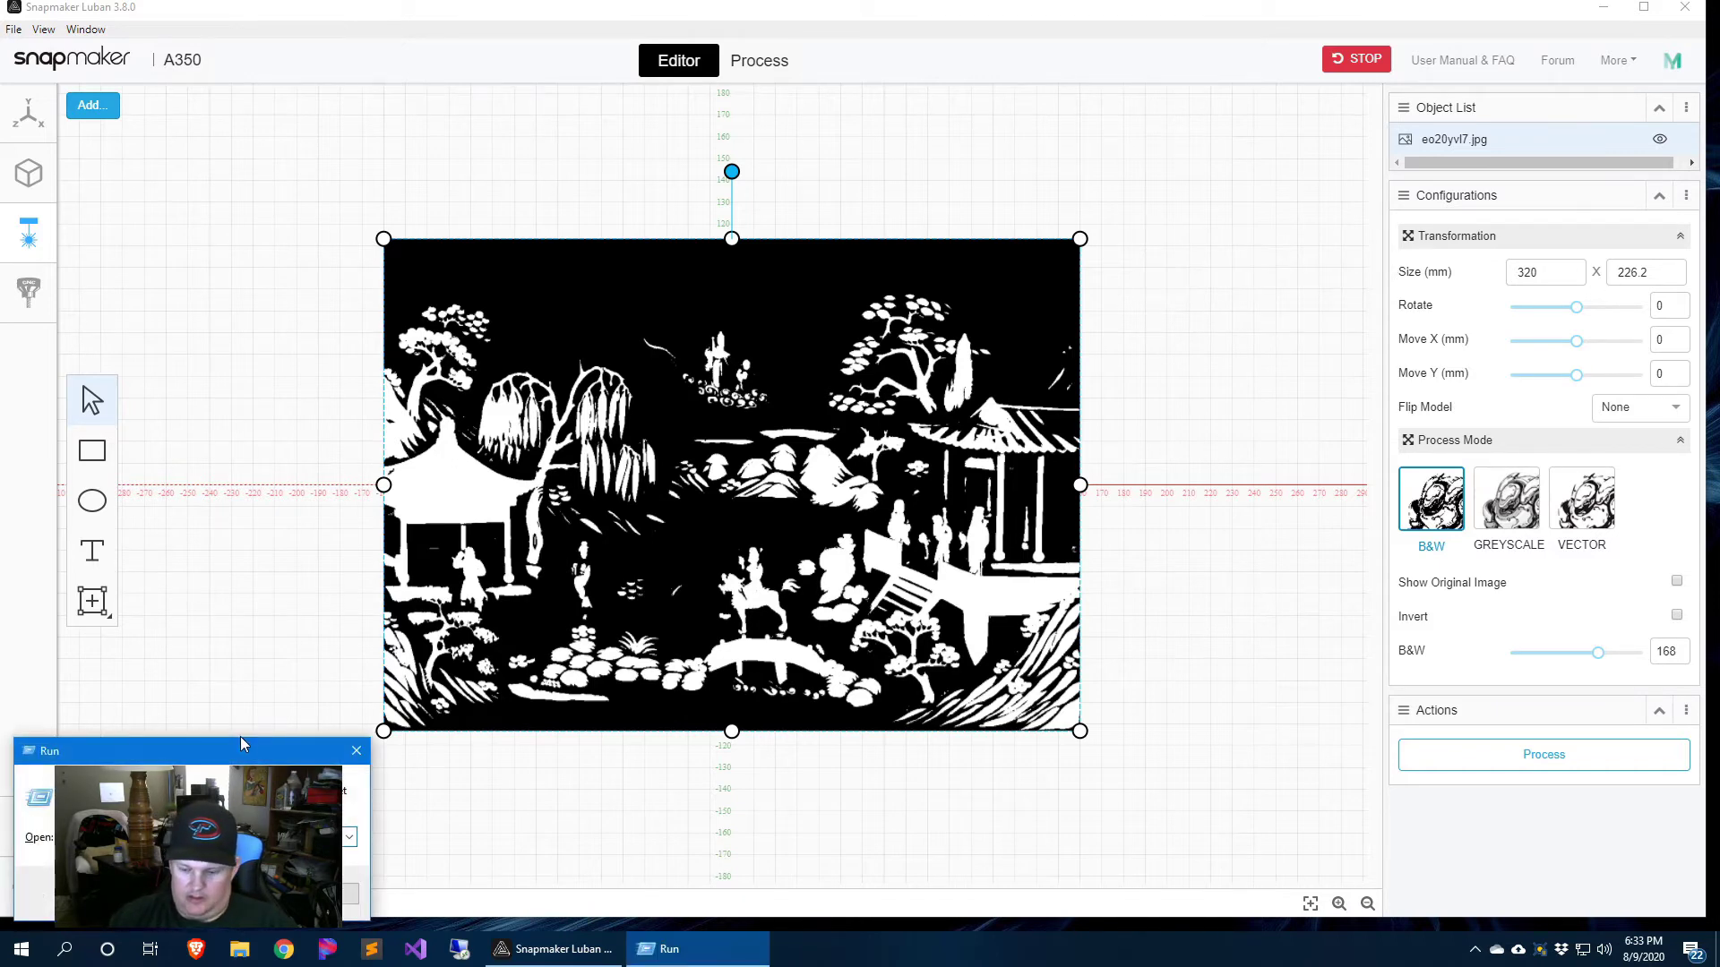
Step: In Paint, resize the canvas to 3200 × 2262 pixels with aspect ratio unlocked
key("Escape")
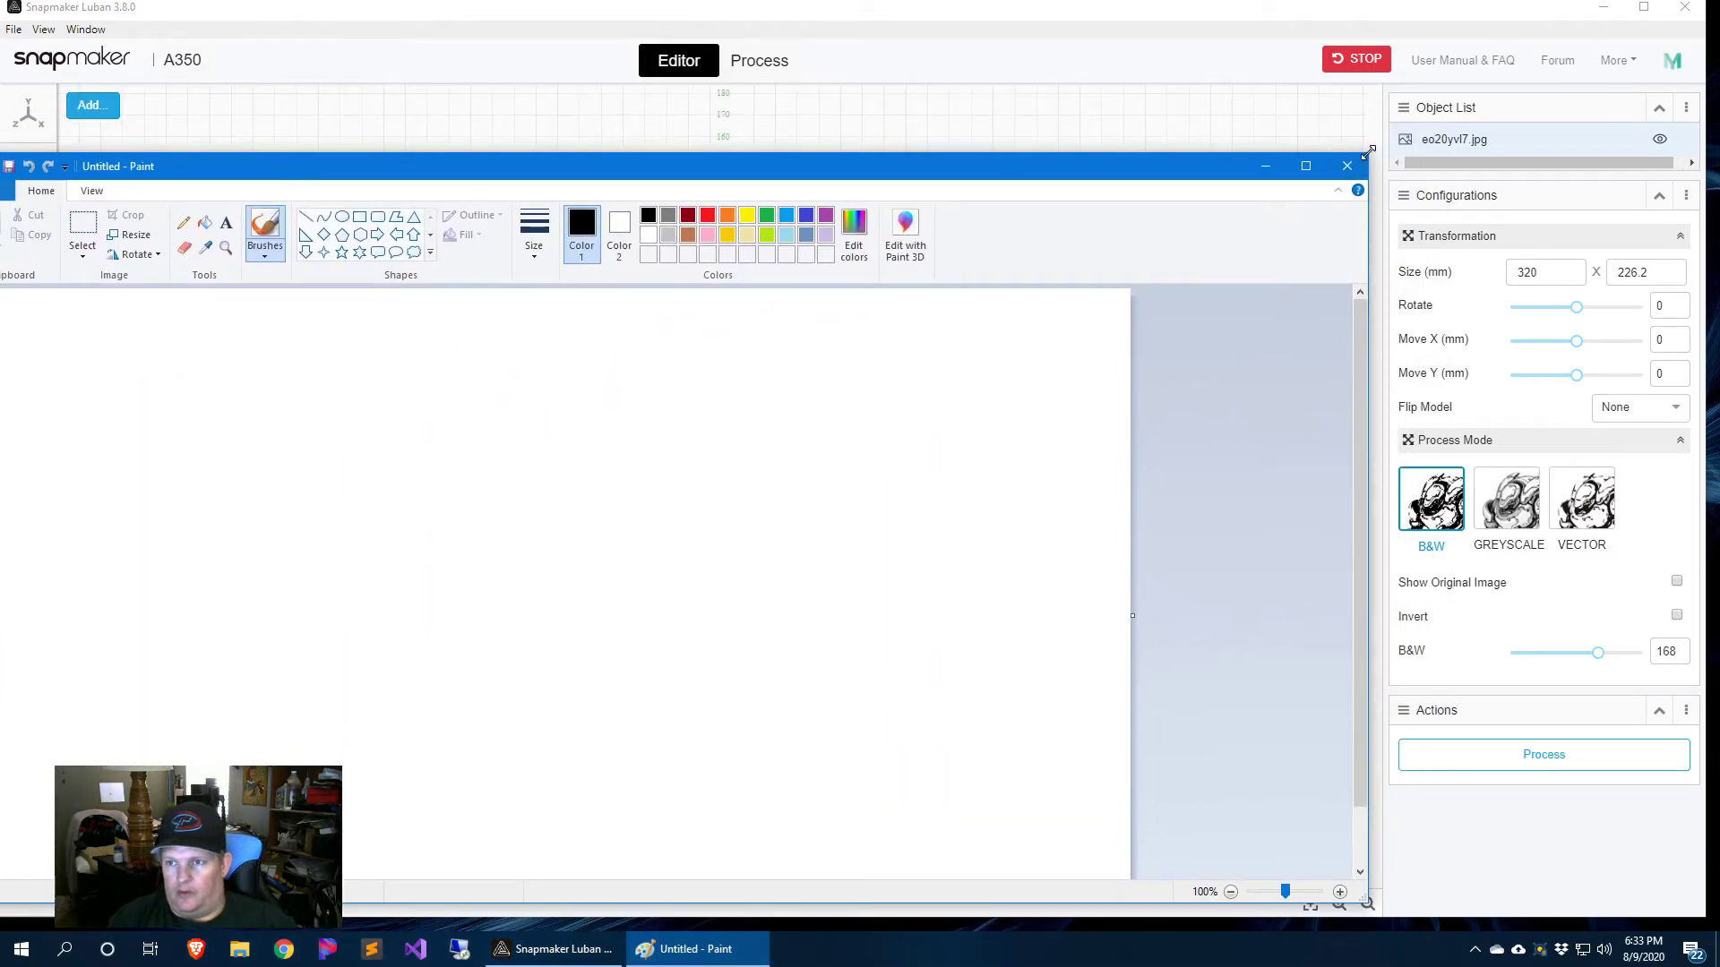
mouse_move(1364, 167)
left_mouse_down()
mouse_move(879, 339)
mouse_move(610, 374)
mouse_move(1097, 205)
mouse_move(1042, 166)
left_mouse_up()
mouse_move(1094, 681)
left_mouse_down()
mouse_move(1097, 577)
mouse_move(1391, 852)
mouse_move(1370, 840)
left_mouse_up()
left_click(601, 235)
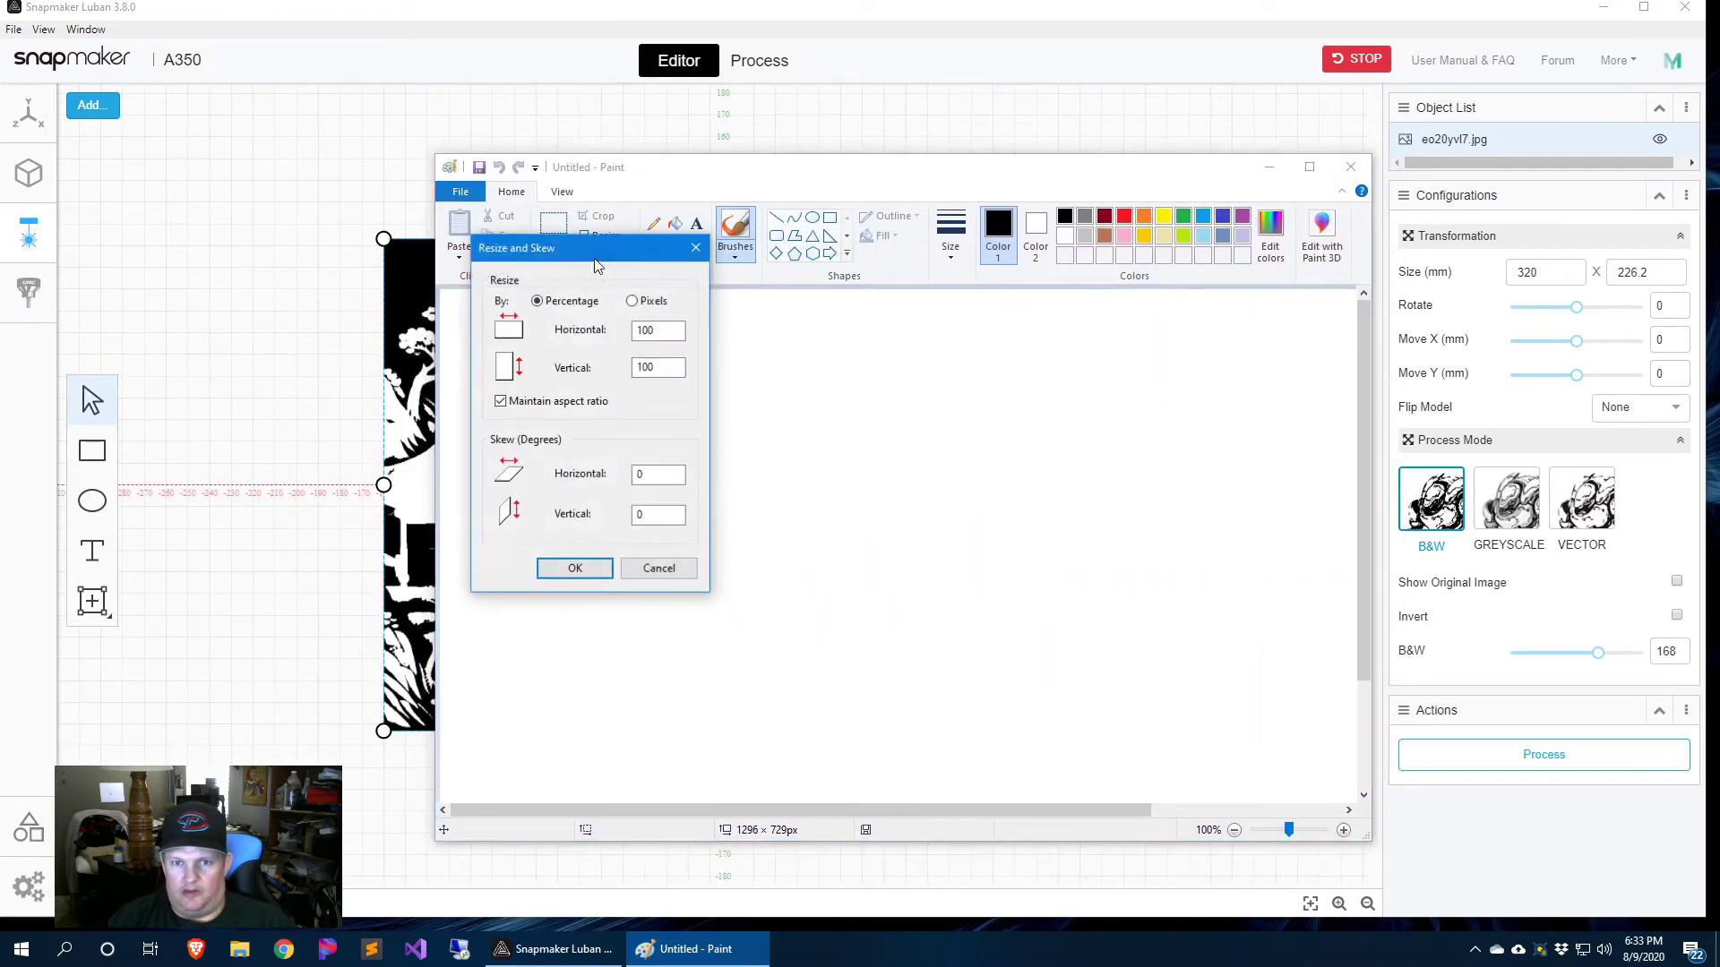
left_click(633, 301)
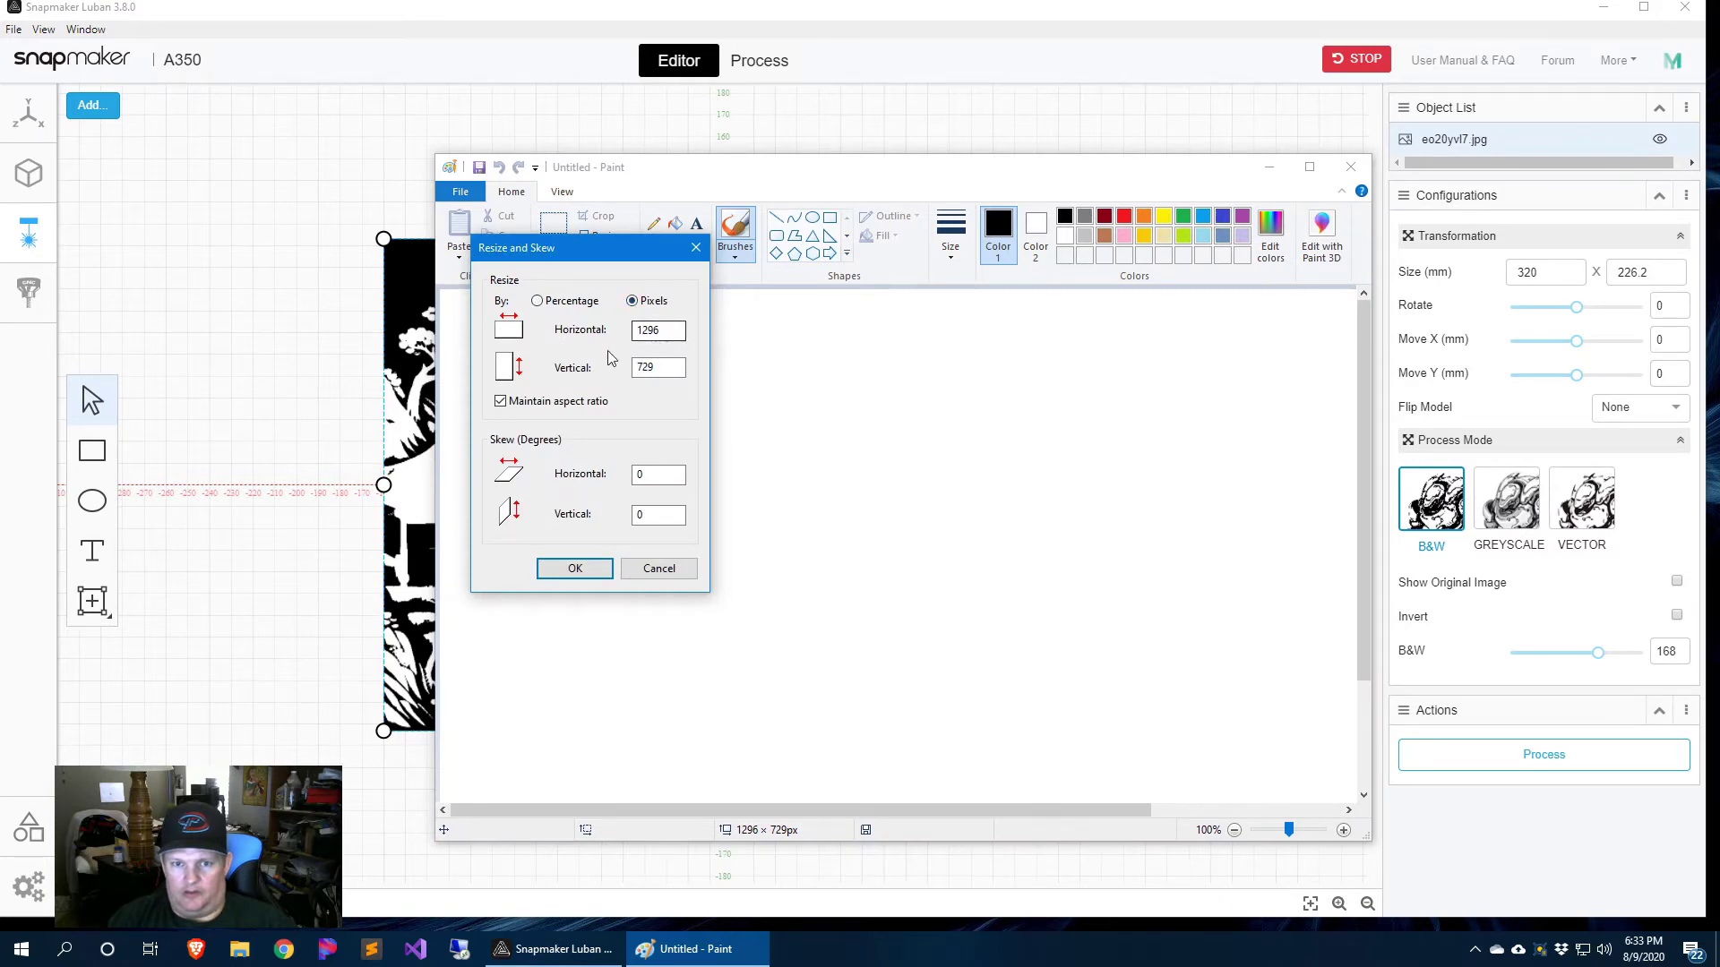
left_click(501, 401)
double_click(649, 331)
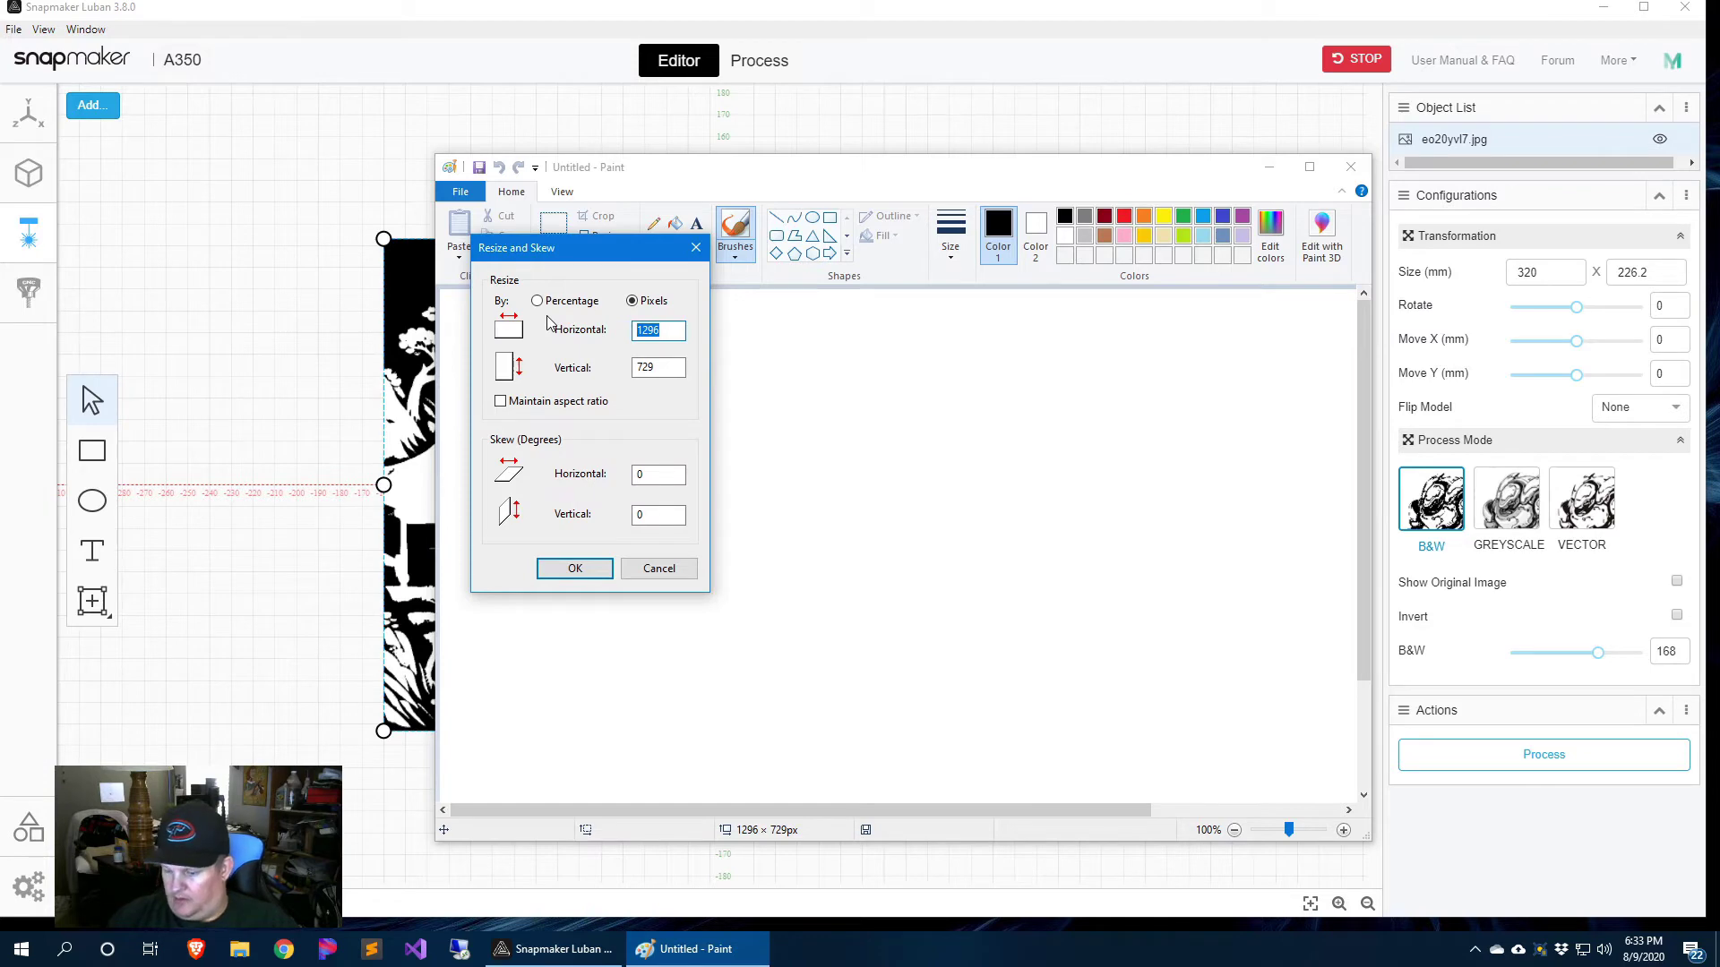
type("320")
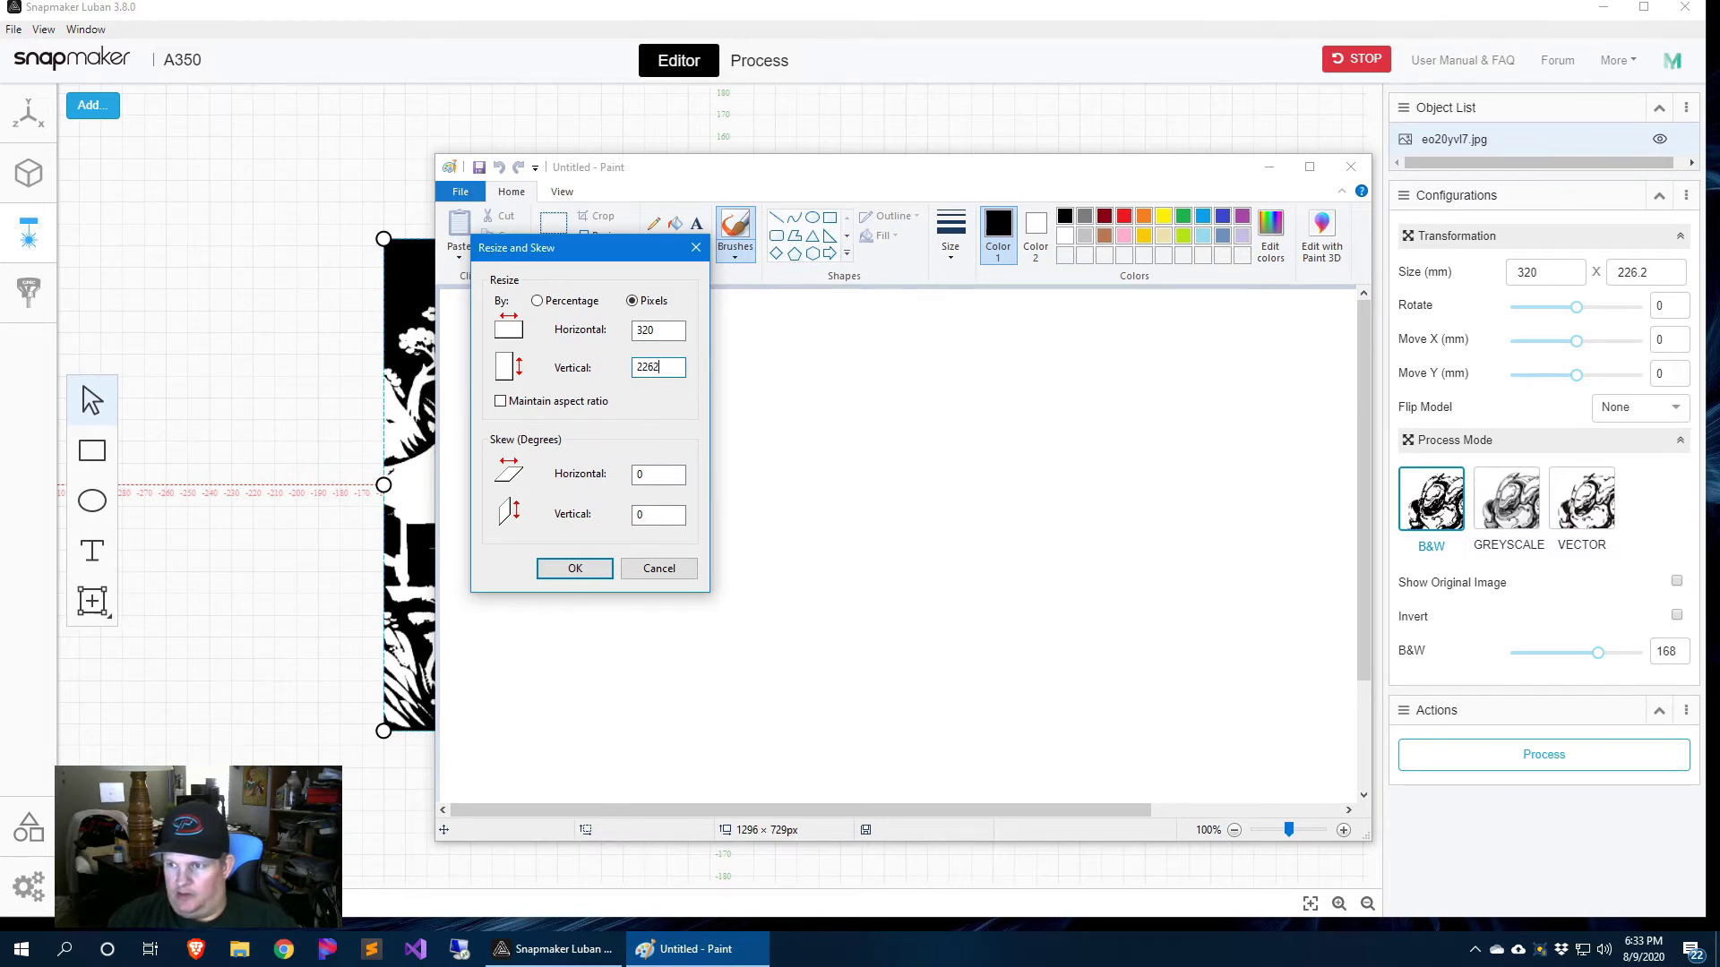
left_click(666, 330)
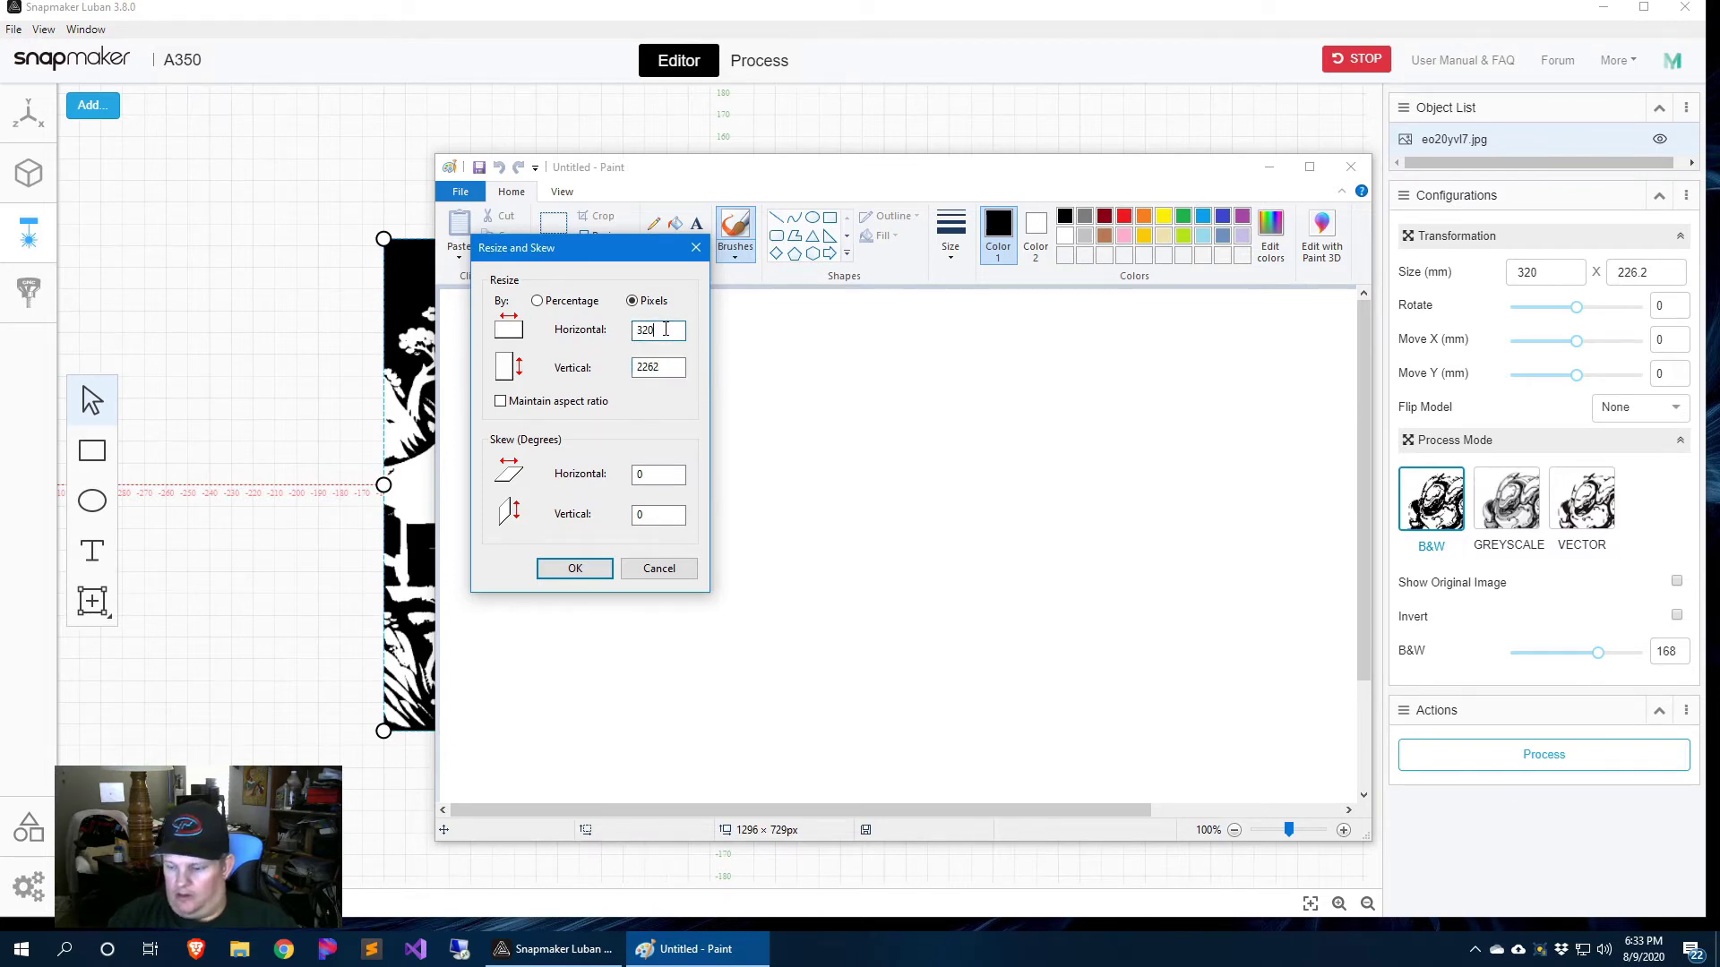
left_click(600, 576)
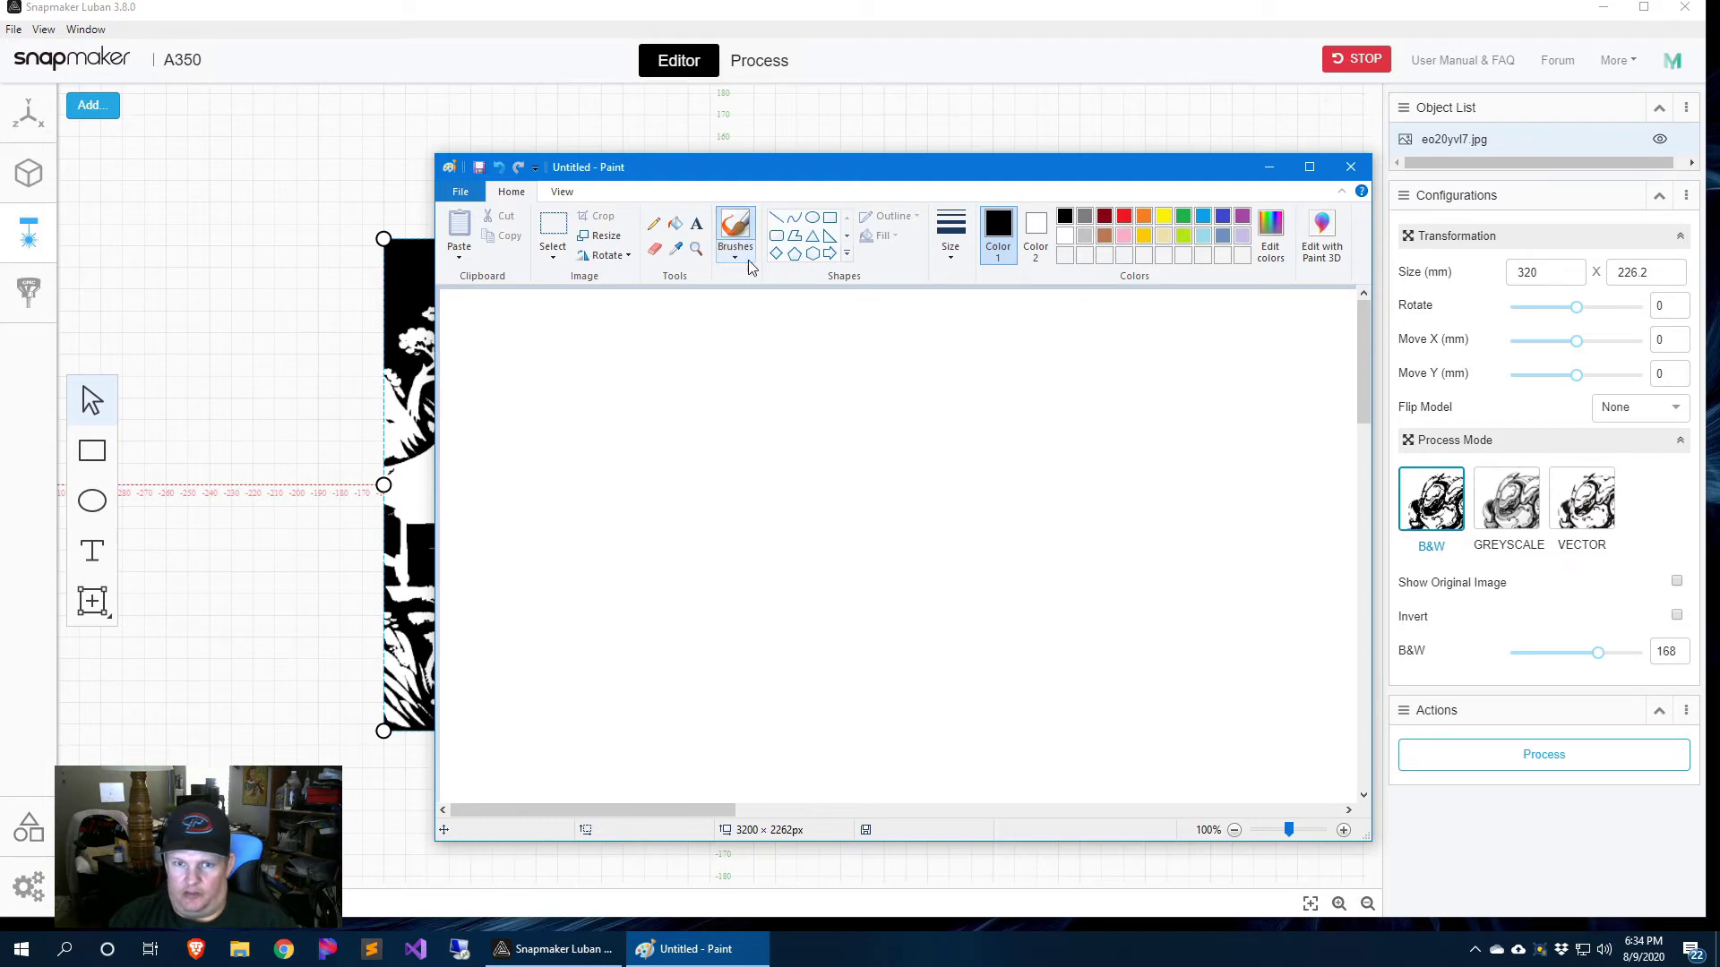
Step: Reopen Resize in pixels and enter an 1800 px width to read the proportional 1272 px height
left_click(608, 243)
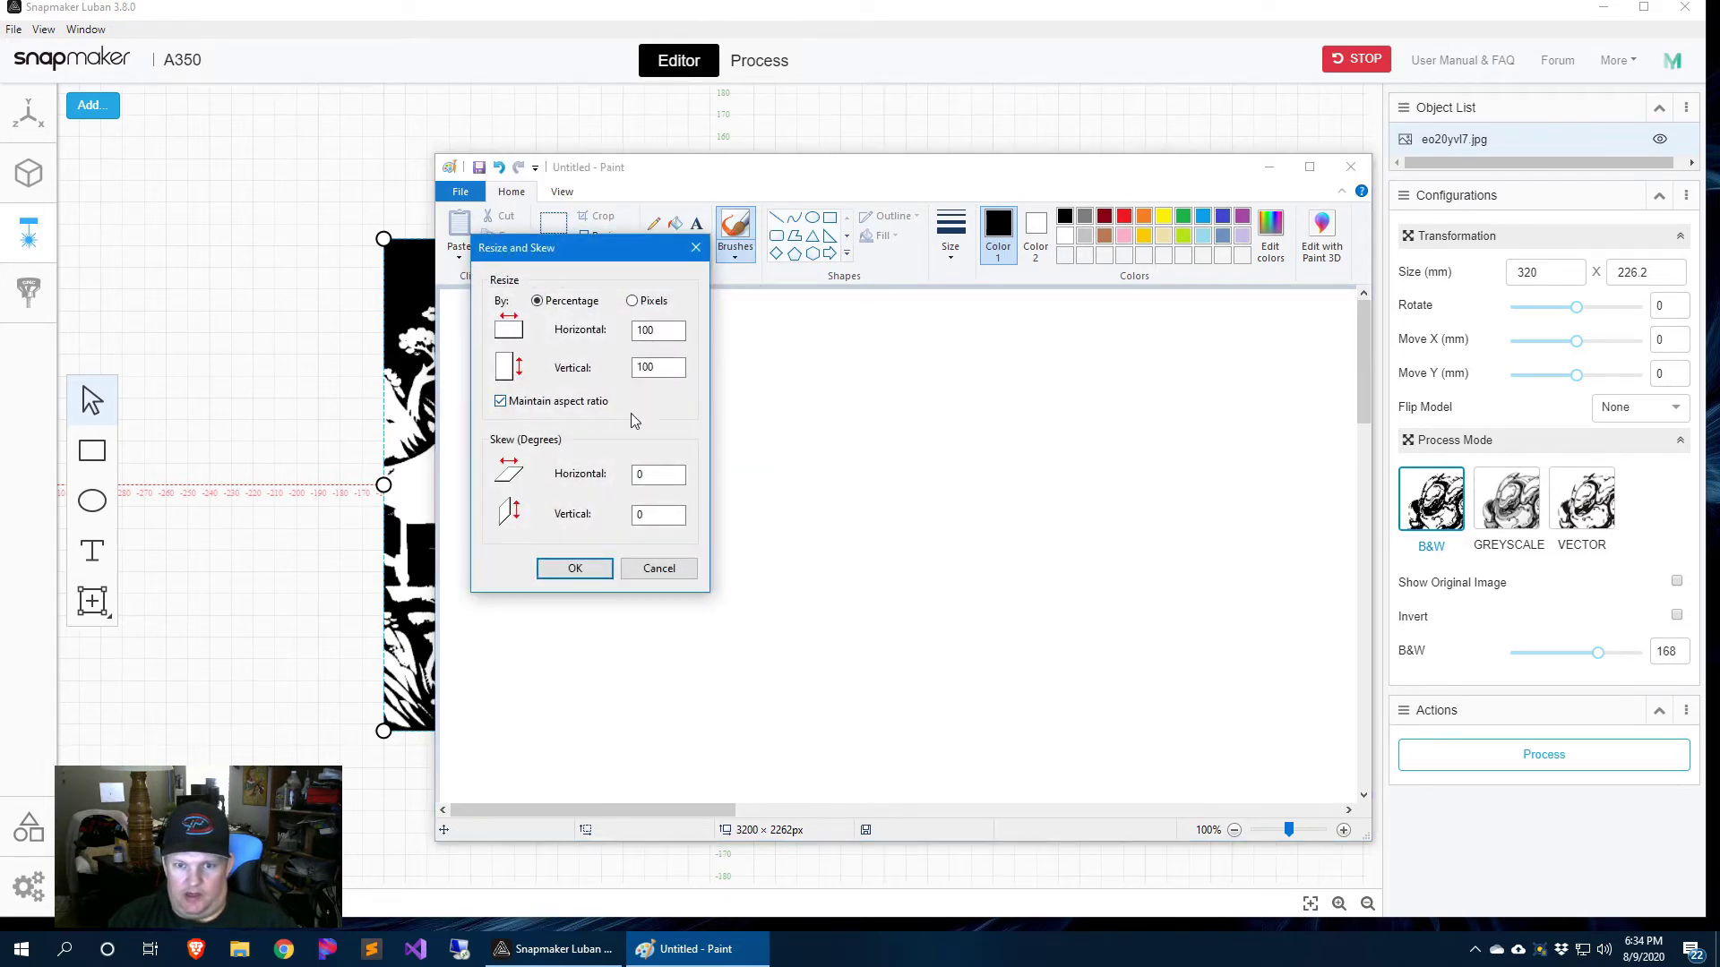
left_click(632, 302)
left_click_drag(682, 331, 608, 330)
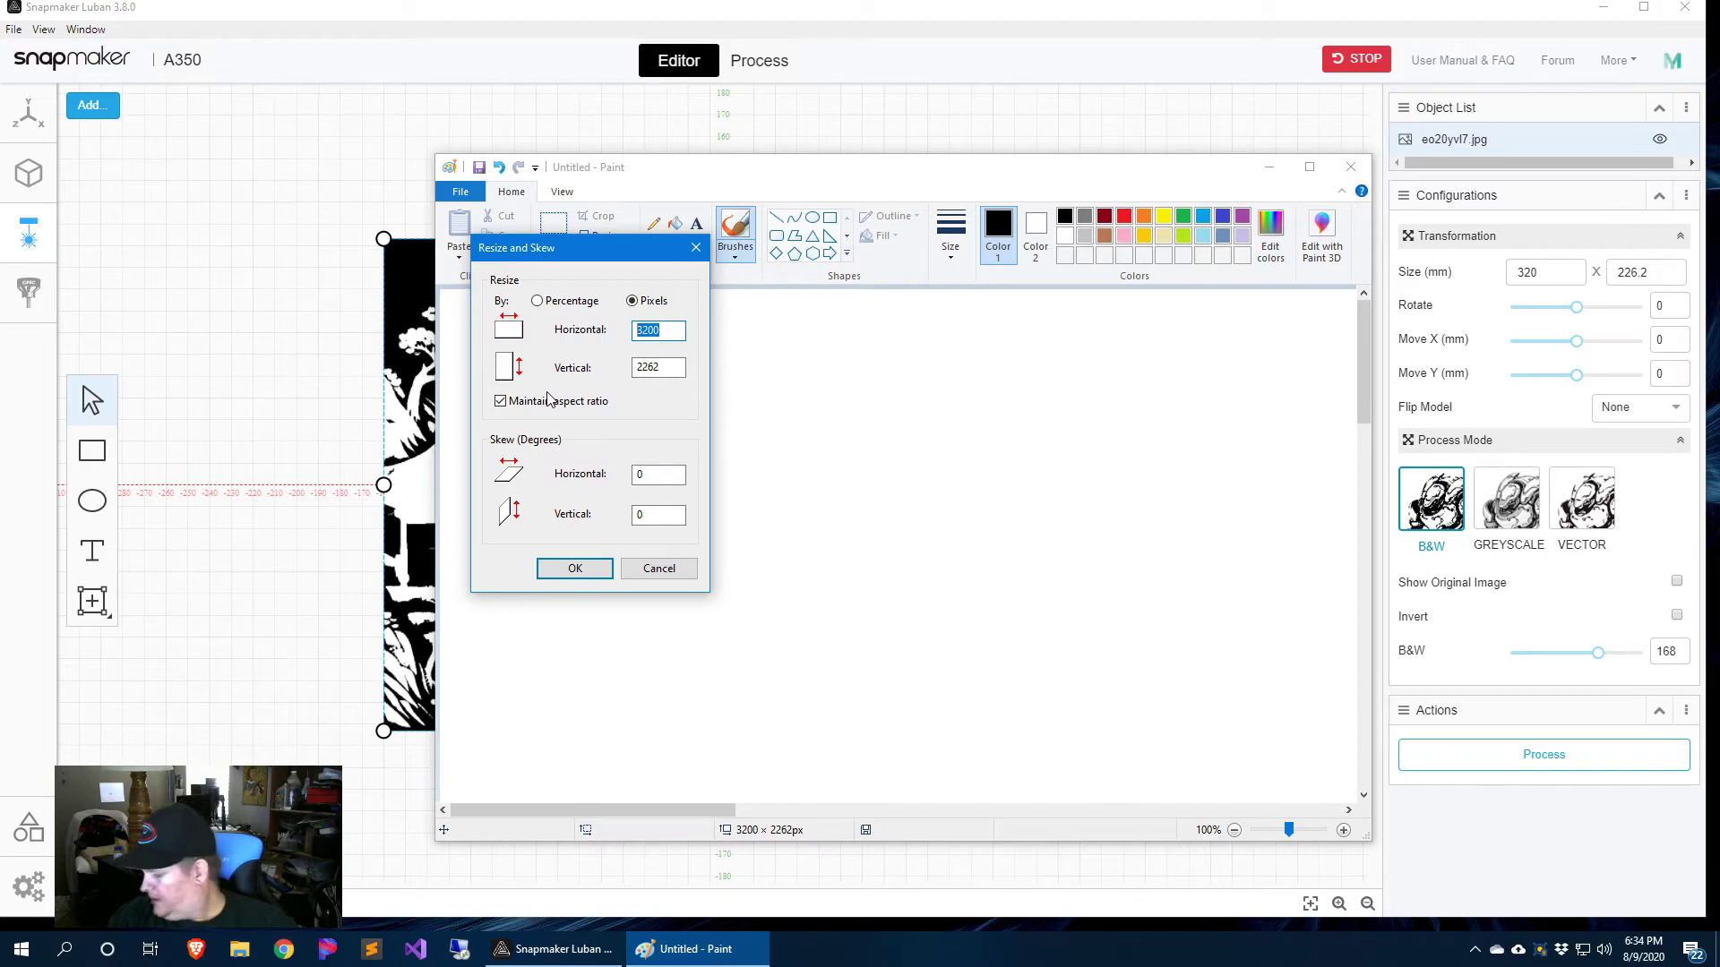
type("18")
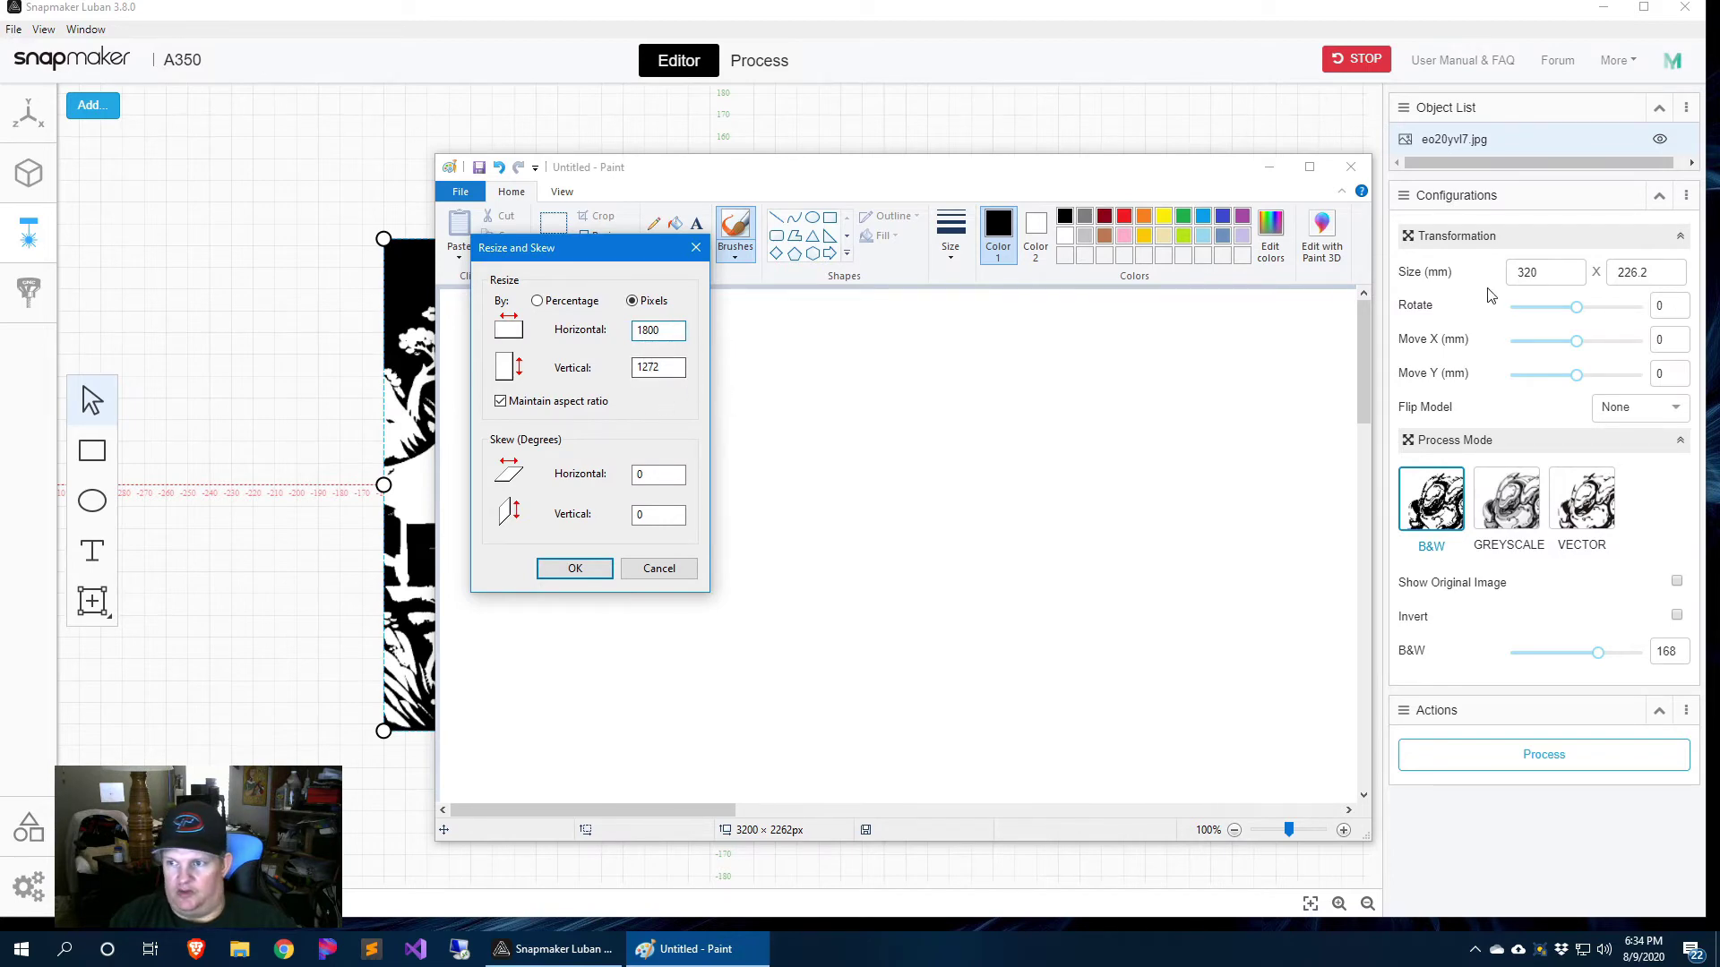
Step: Dismiss Paint's Resize dialog and size the Luban image to 180 × 127.2 mm
left_click_drag(562, 244, 103, 251)
key("Escape")
left_click(1515, 266)
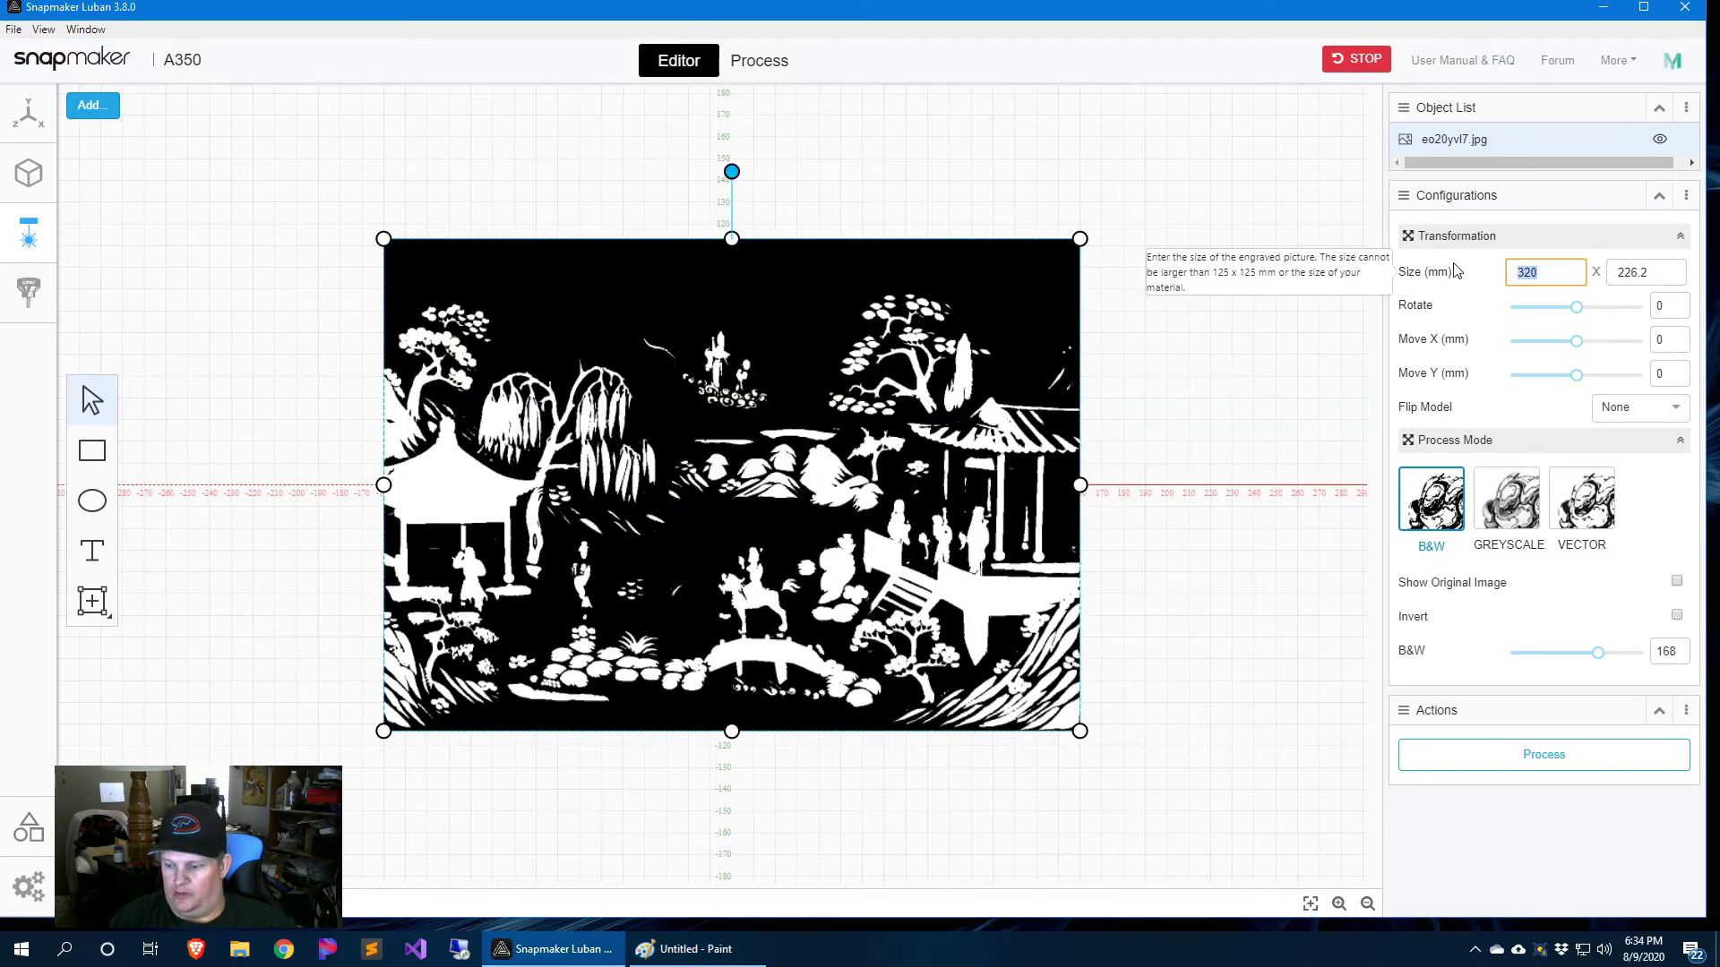
key("Tab")
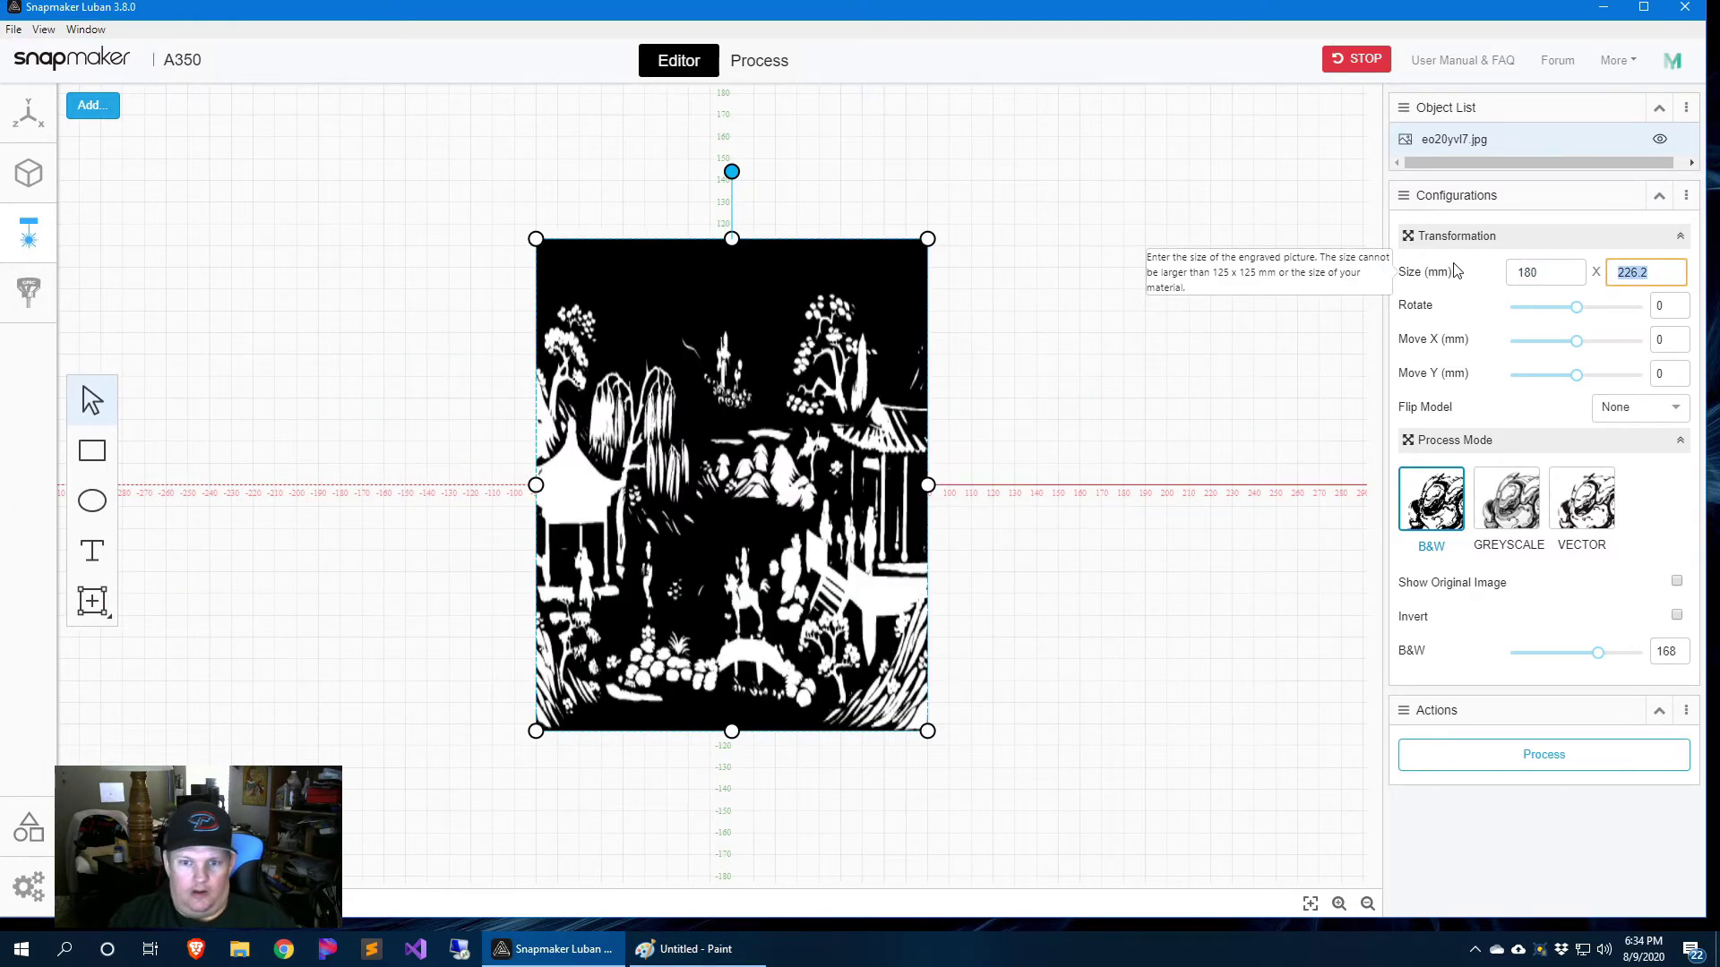
type("127")
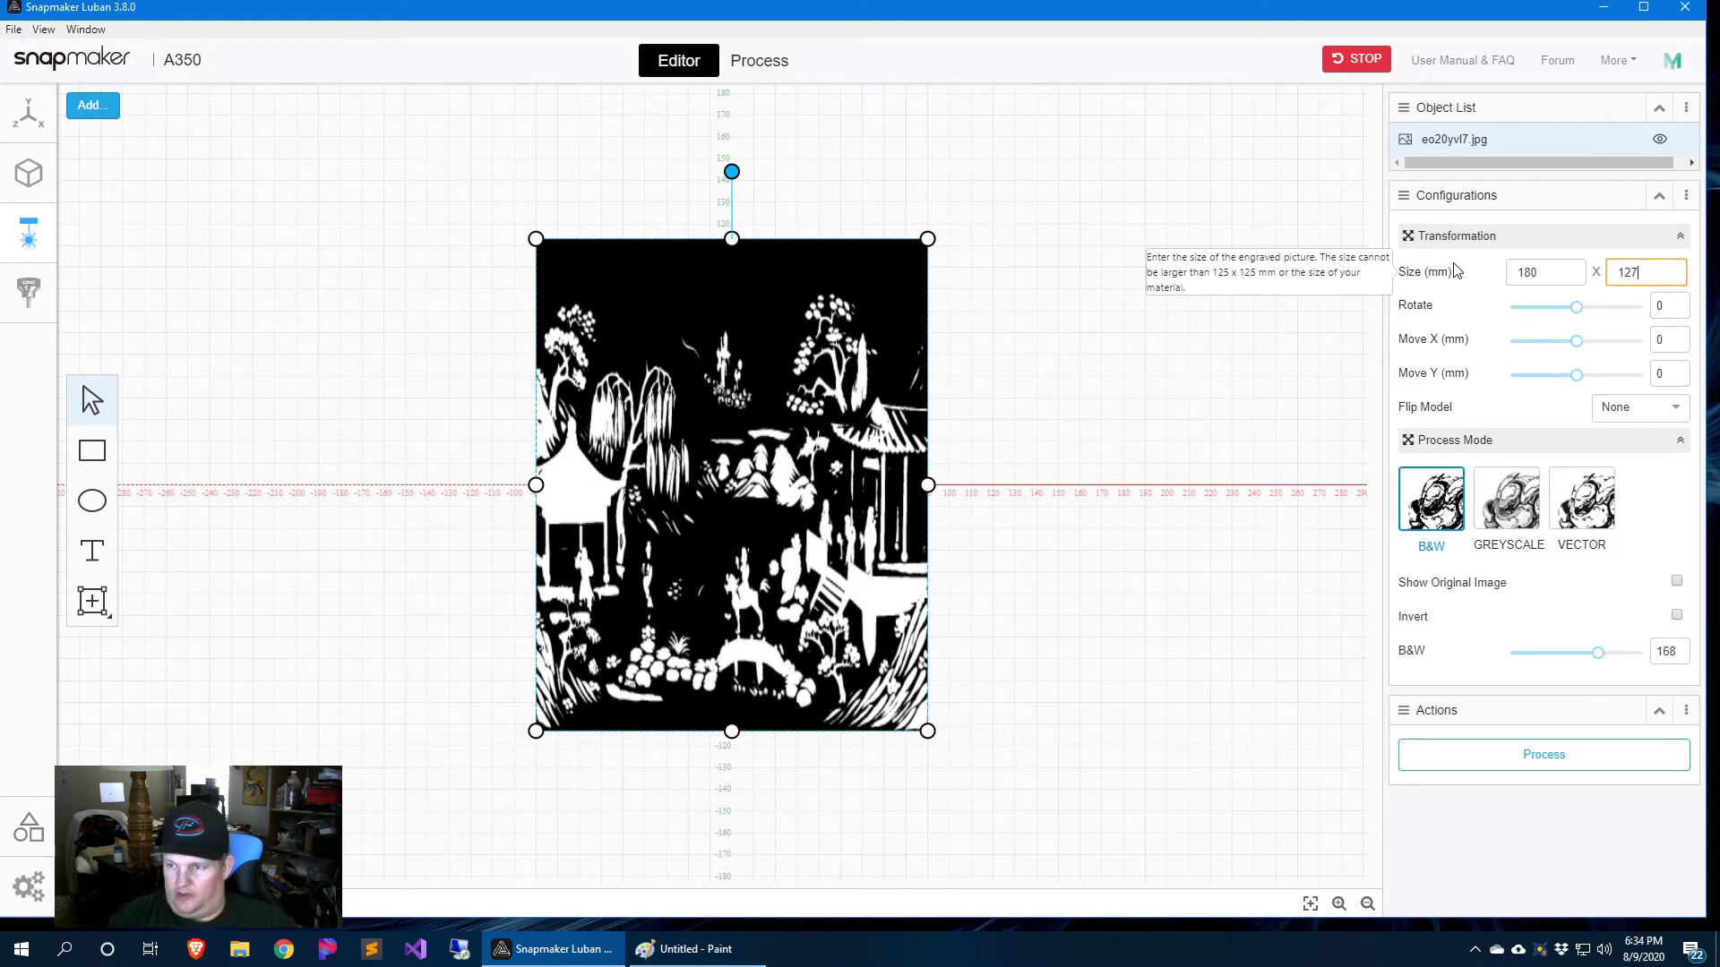
type(".2")
key("Return")
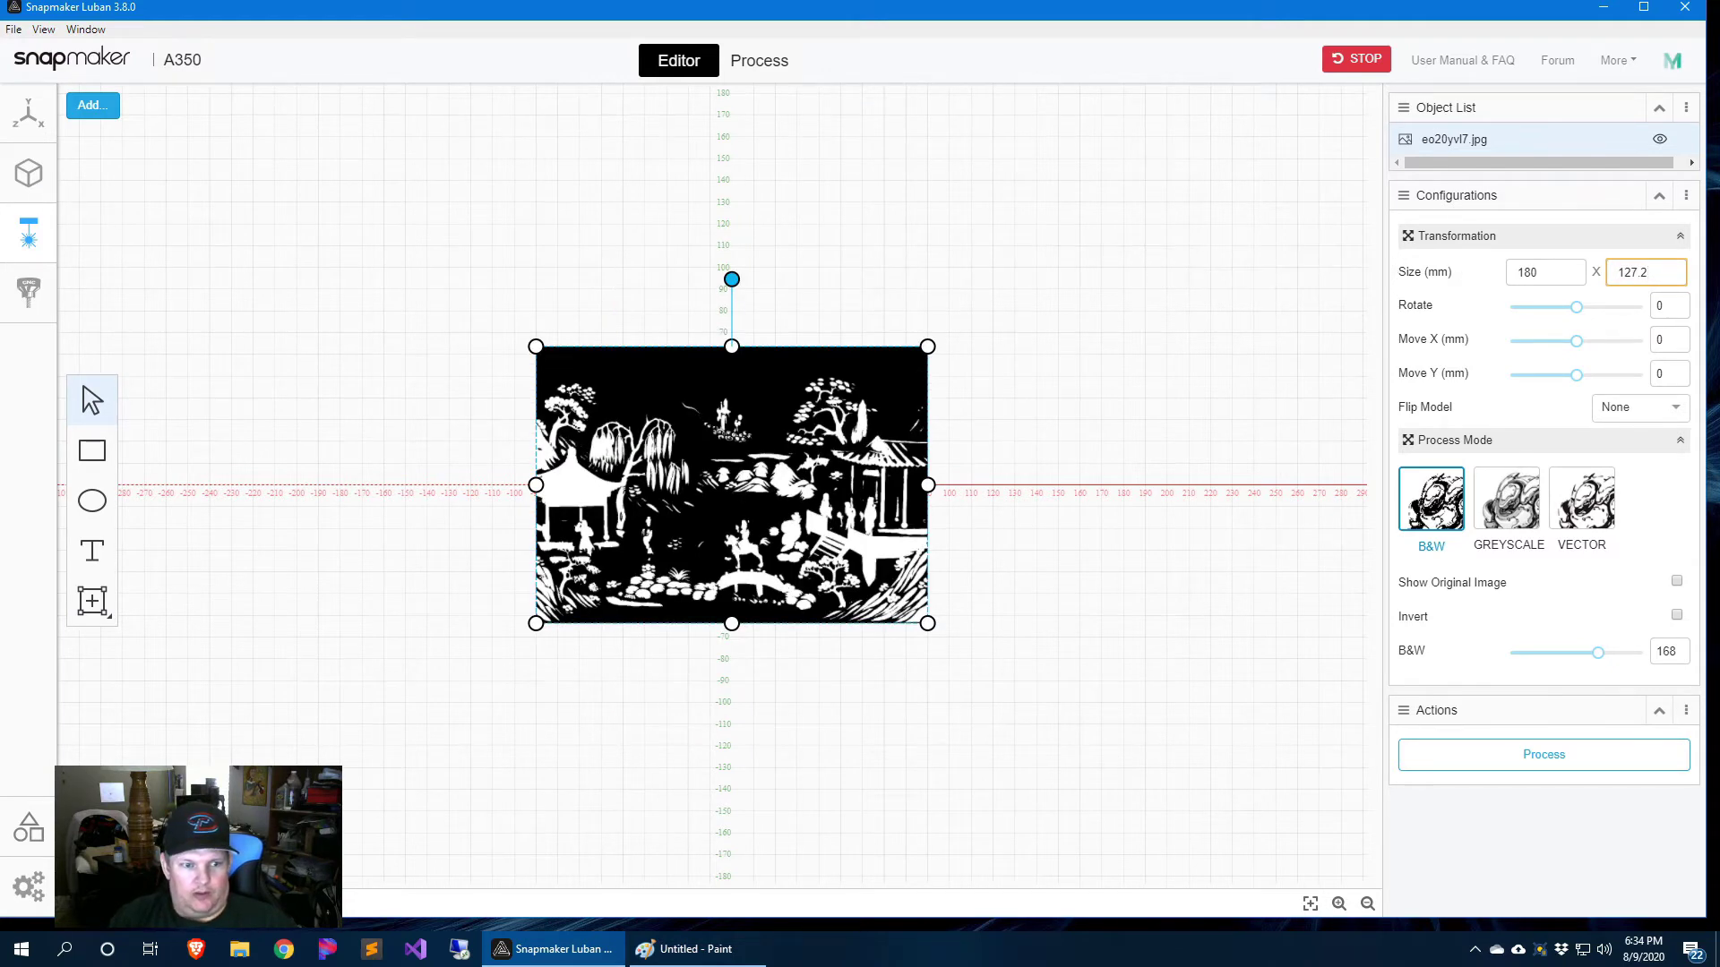
Step: Switch the image to Greyscale mode and roughly adjust contrast and brightness with the sliders
left_click(1528, 506)
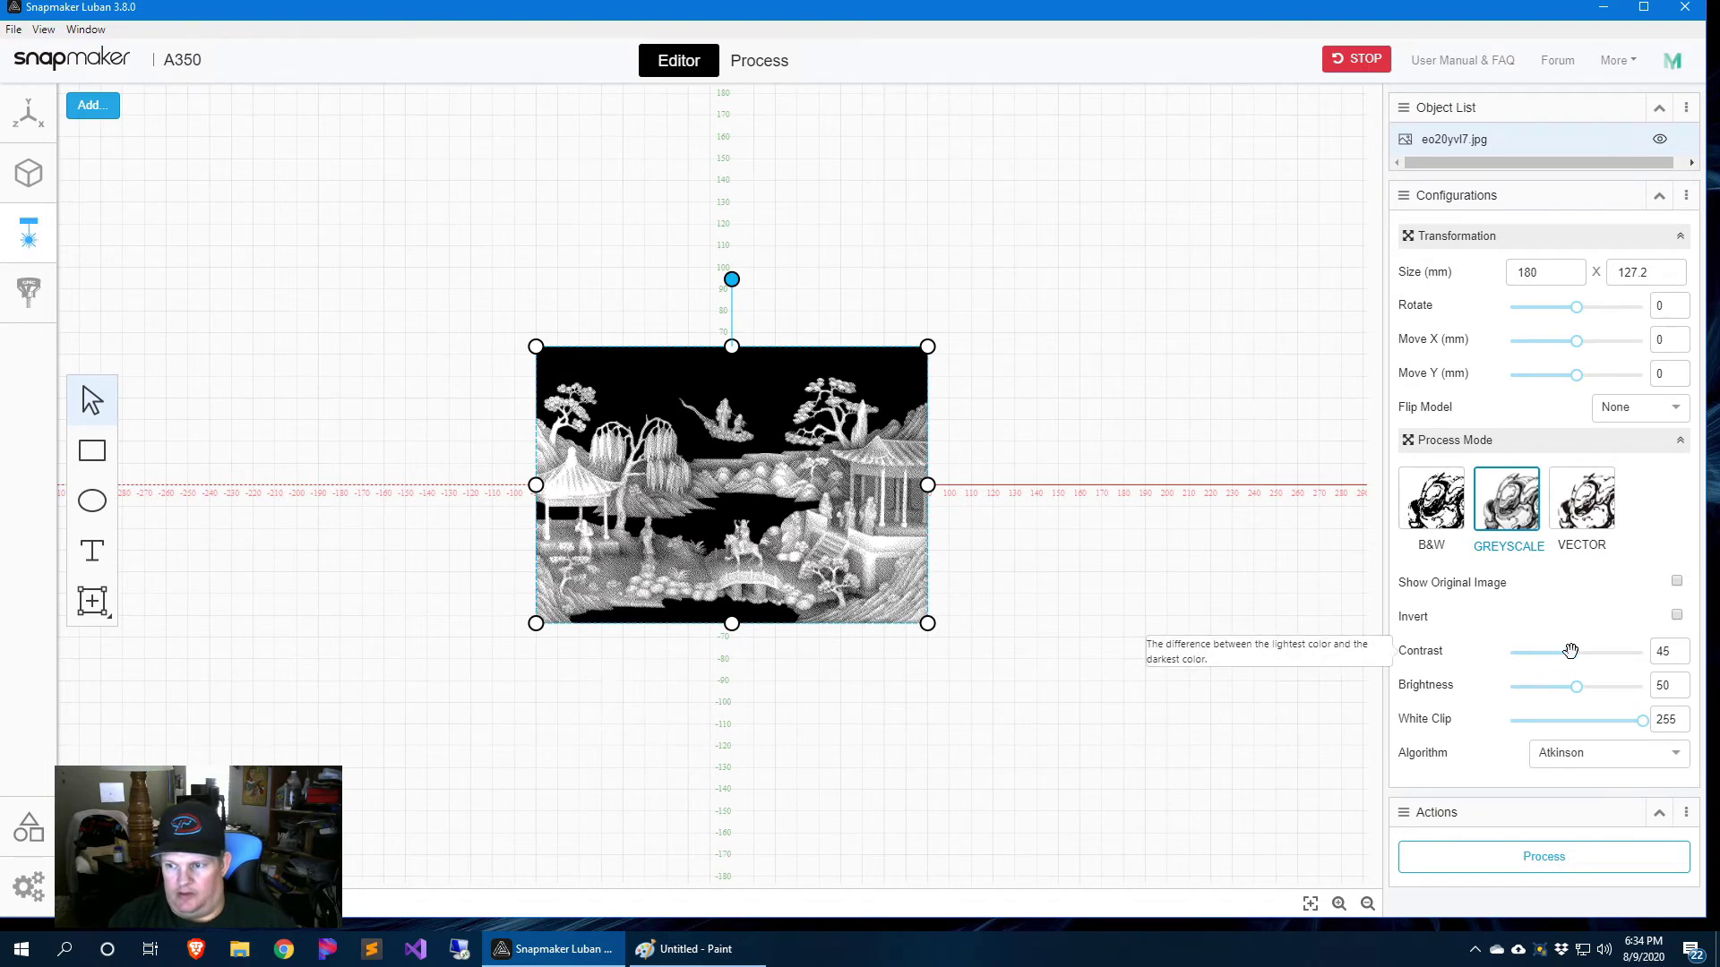
left_click_drag(1575, 652, 1544, 647)
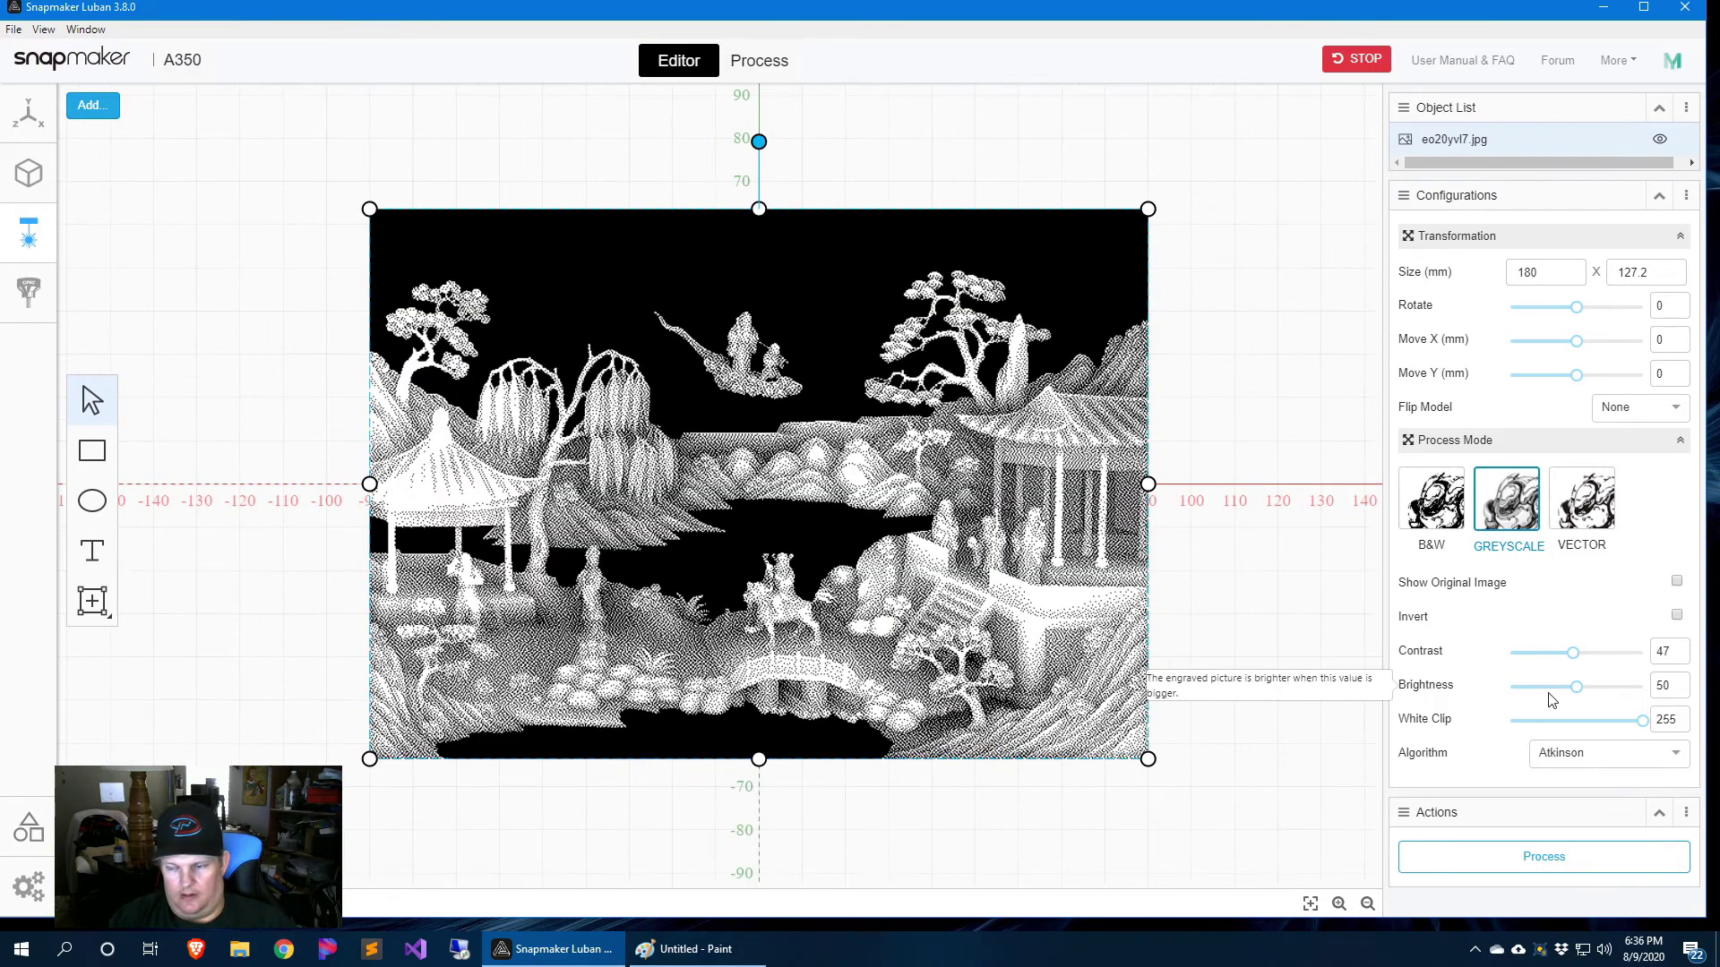
left_click(1537, 687)
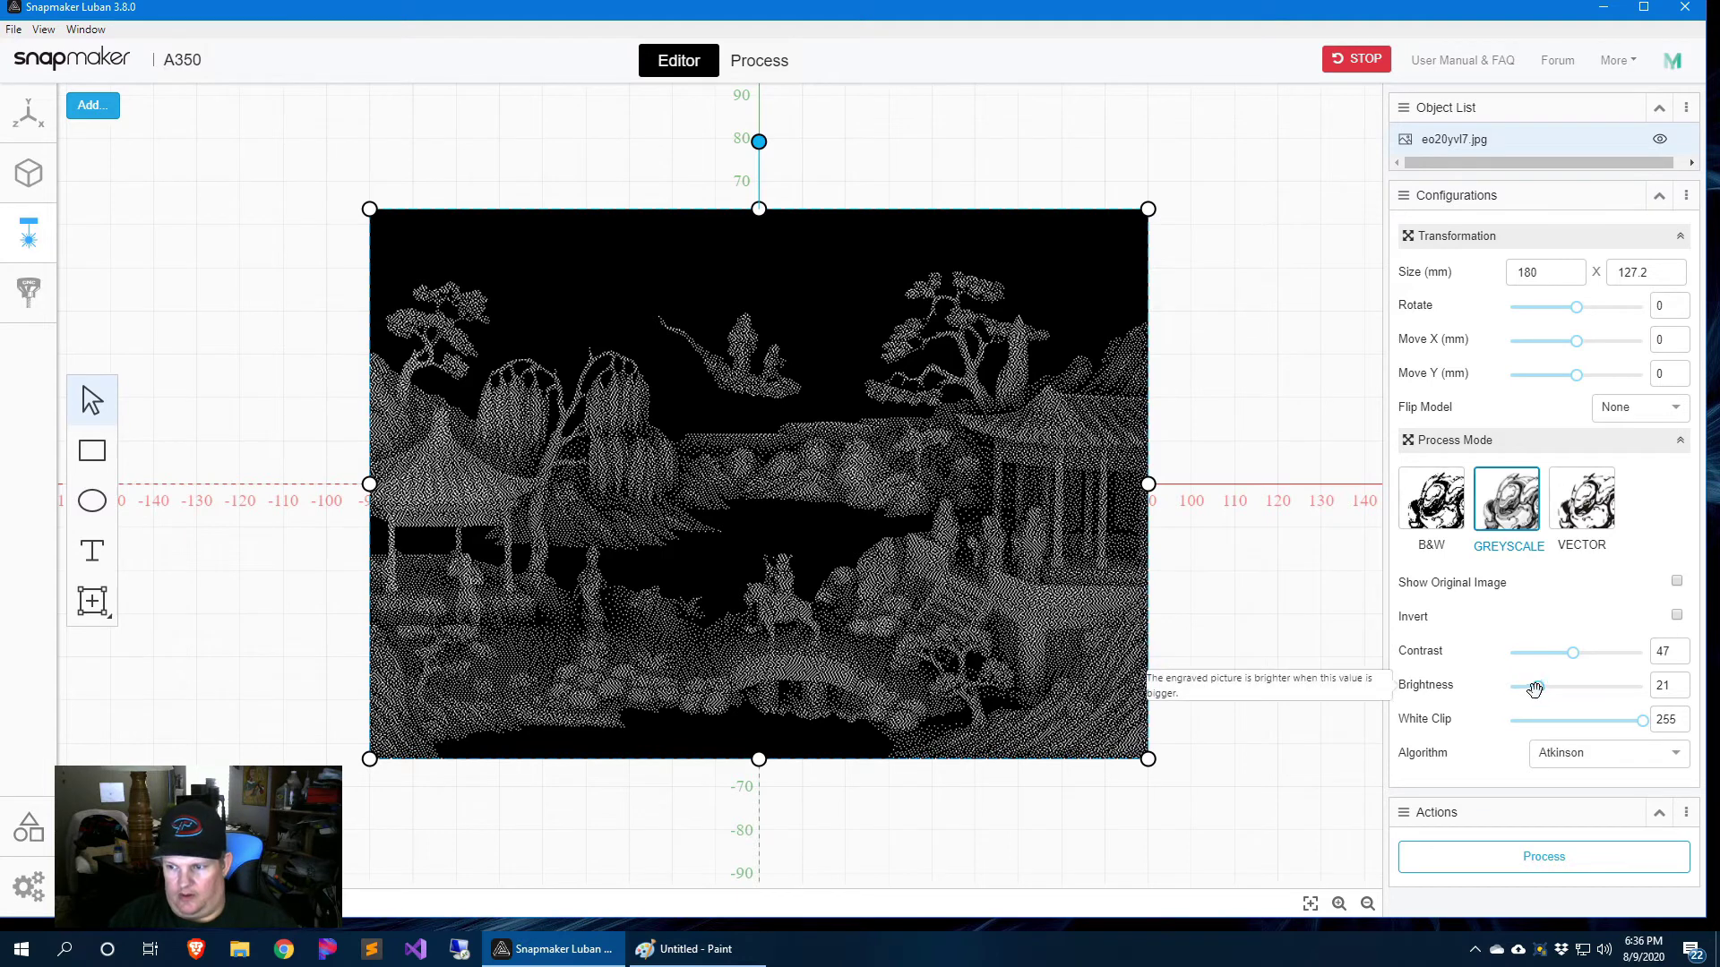
left_click(1562, 687)
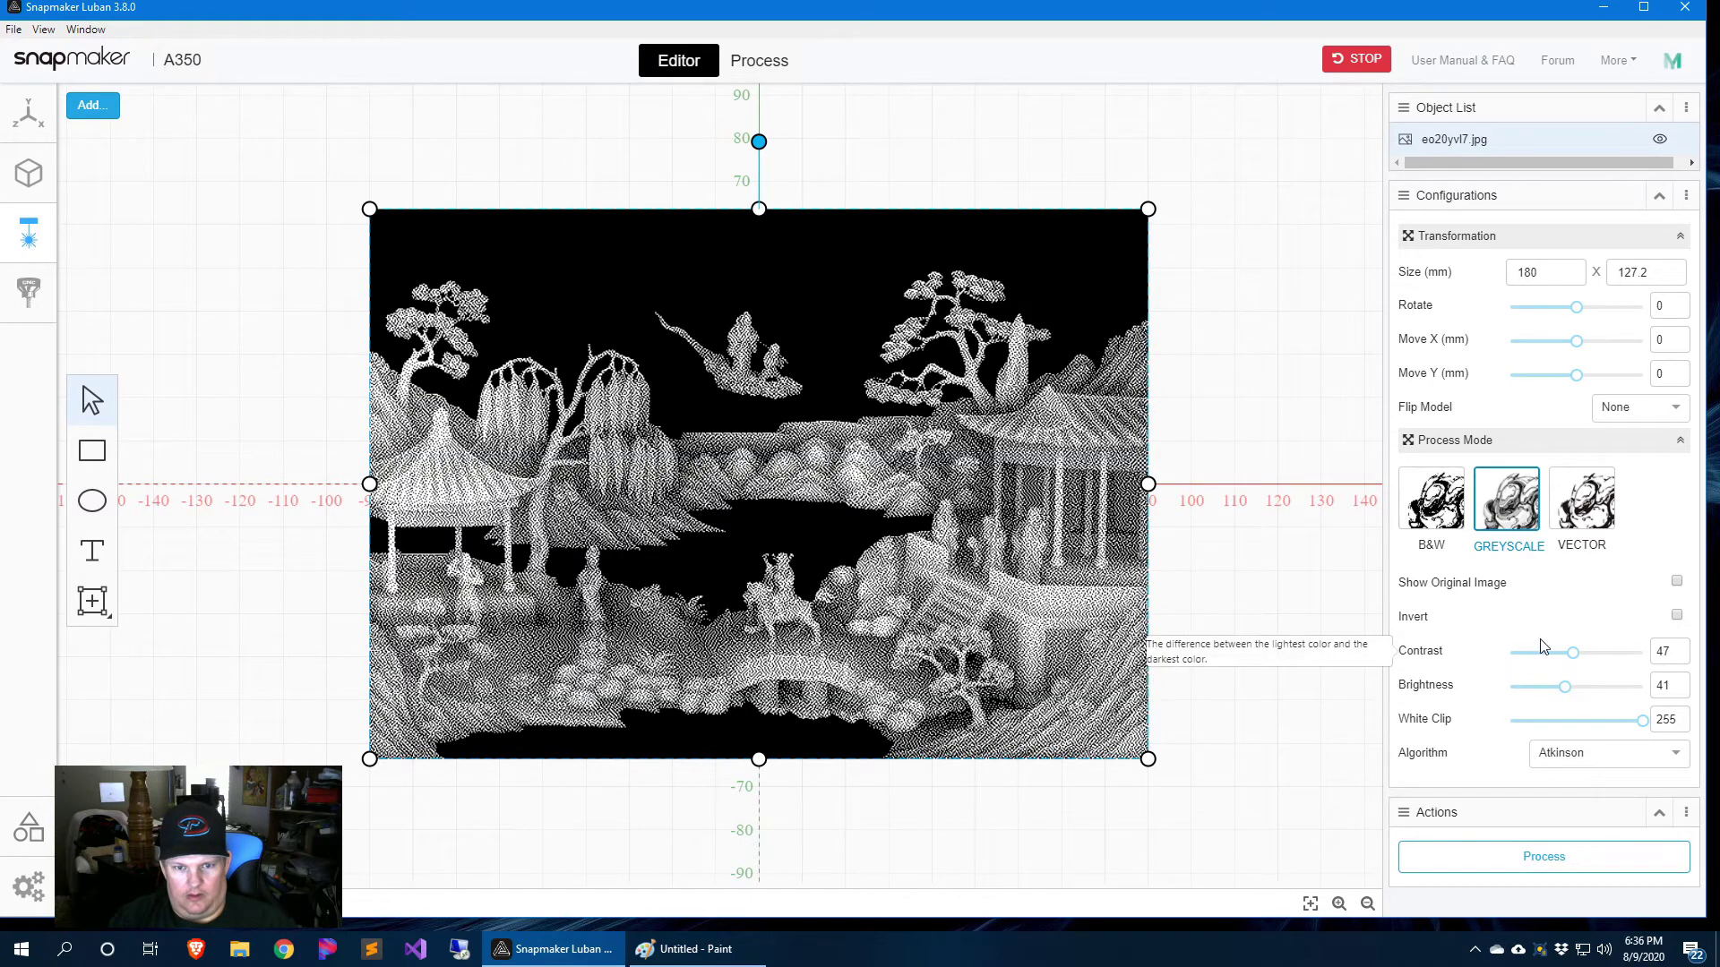
left_click(1572, 687)
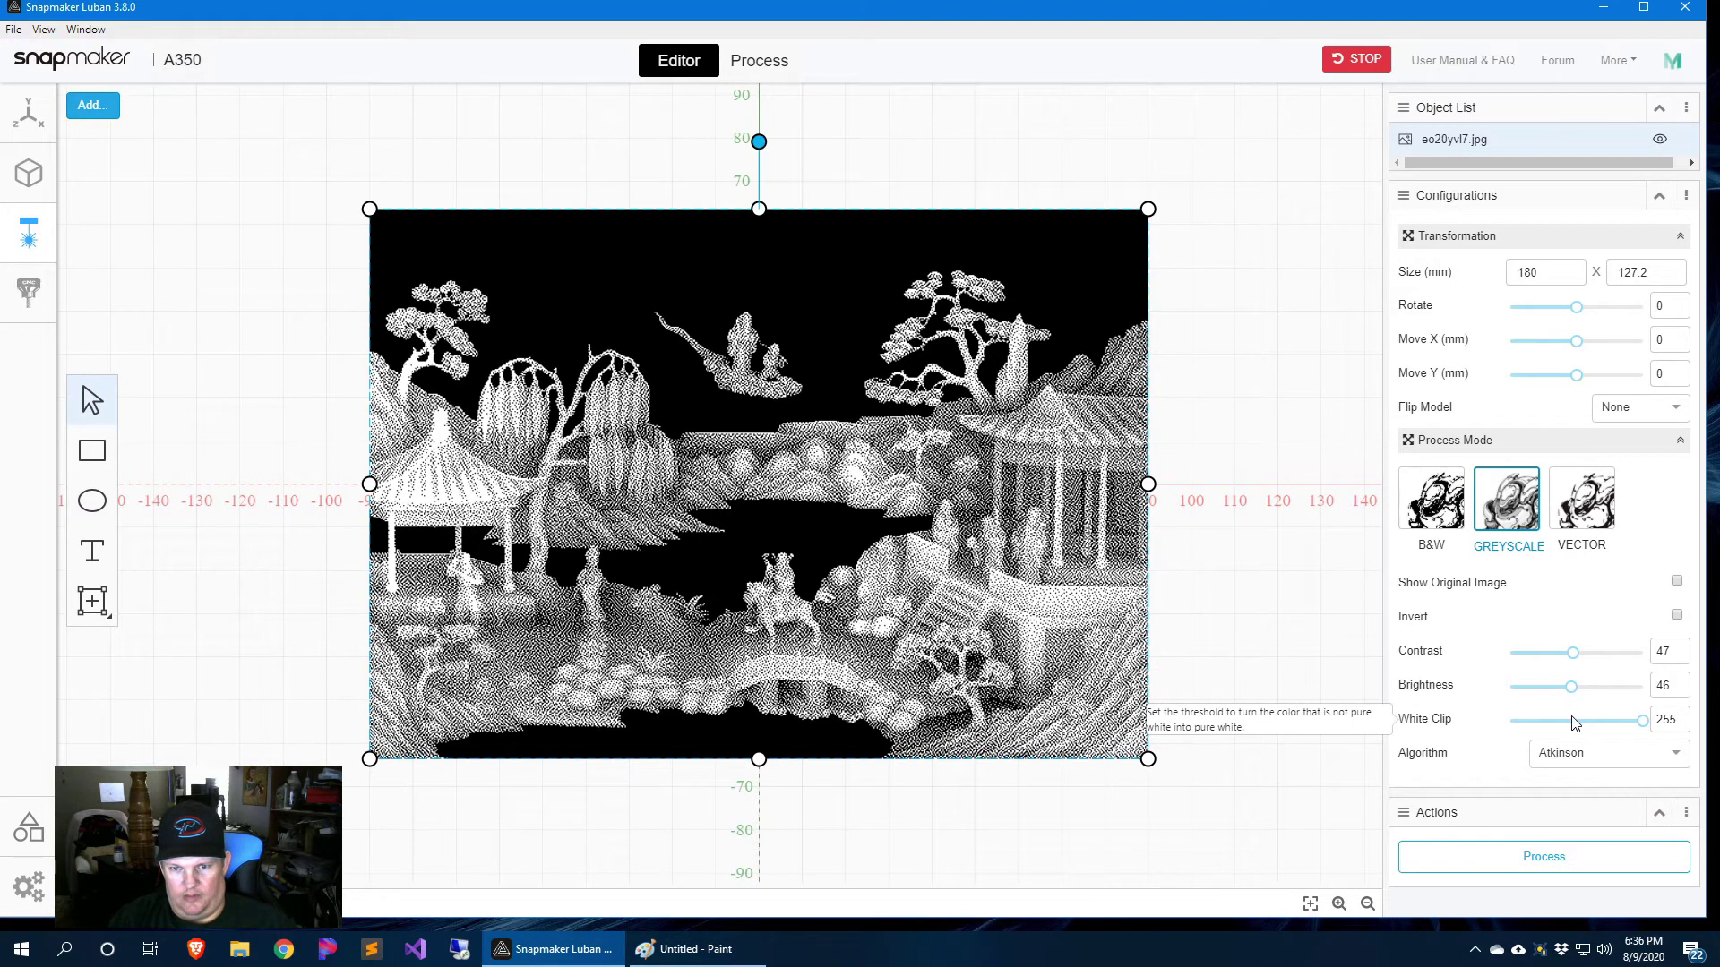
Step: Set contrast and brightness both to exactly 50
left_click(1671, 652)
left_click_drag(1672, 652, 1599, 659)
type("50")
key("Return")
key("Tab")
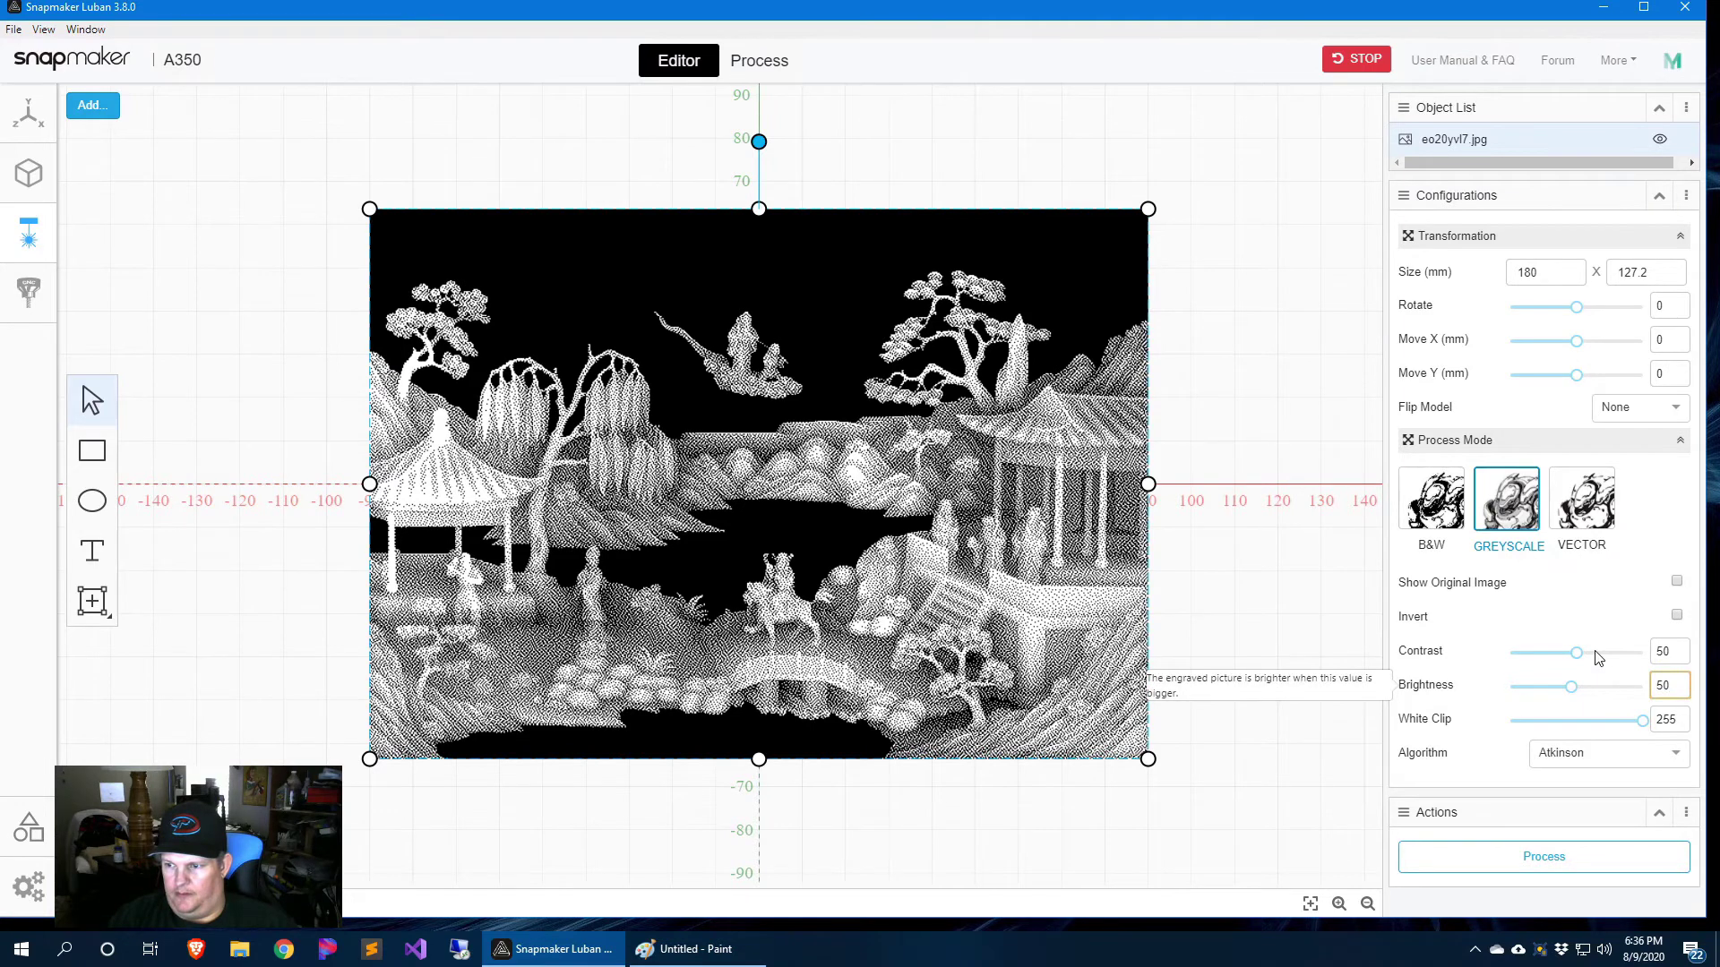
type("50")
key("Return")
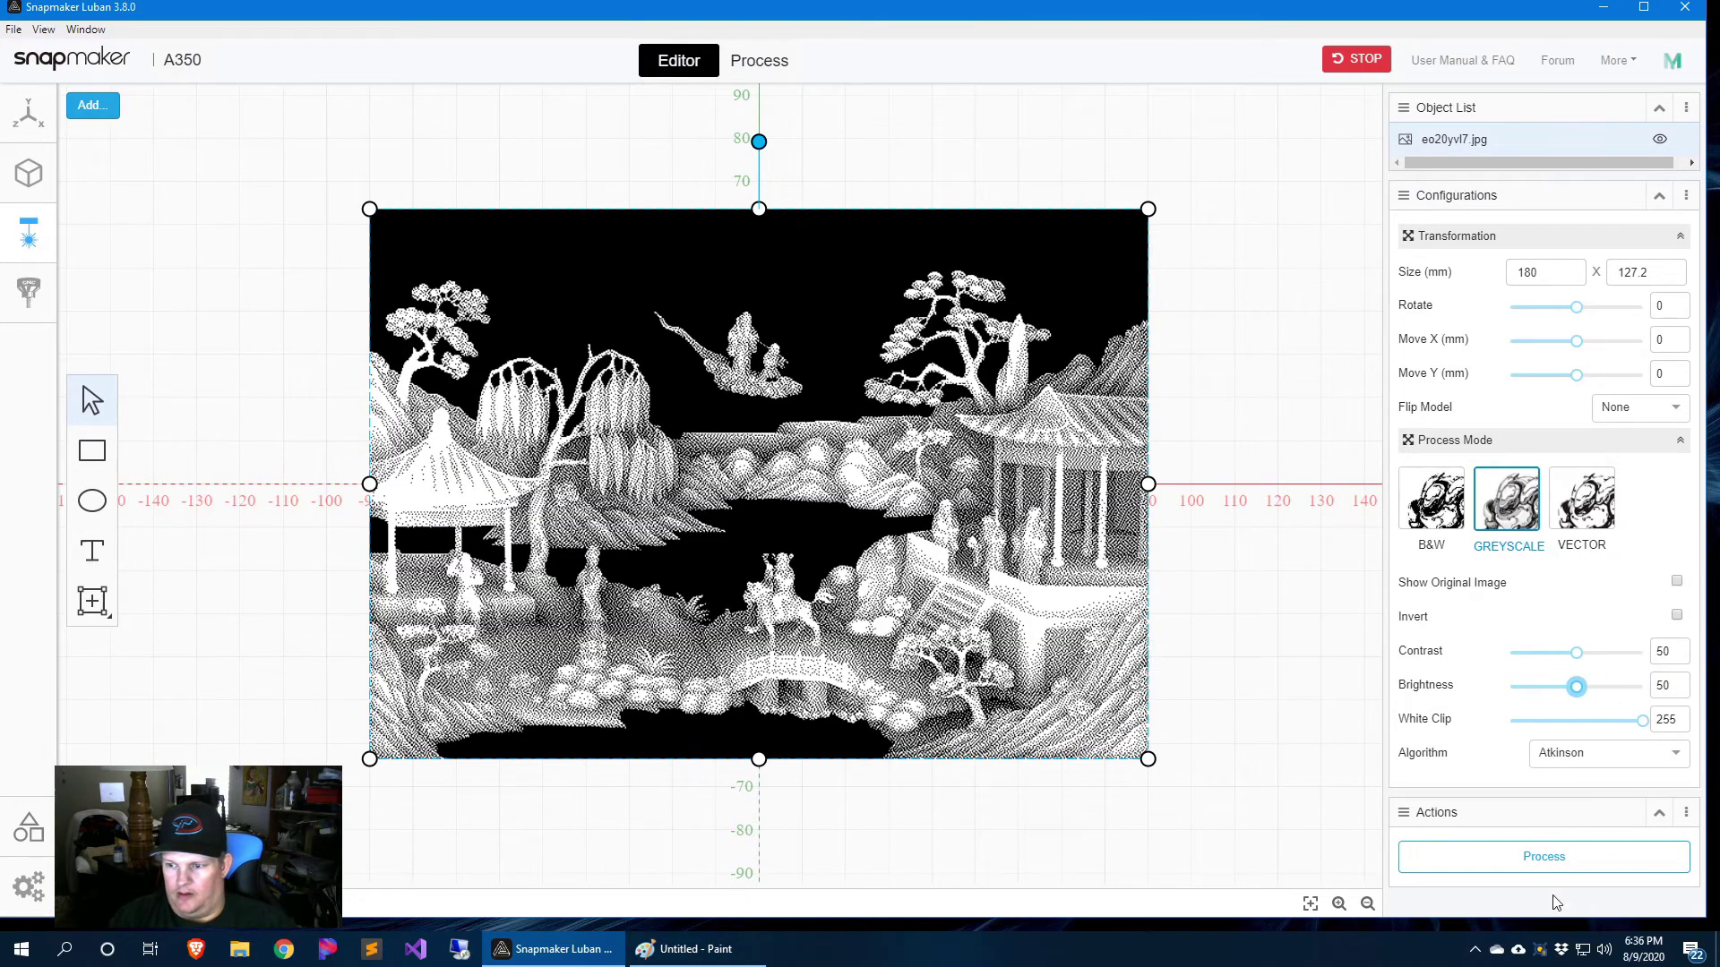
Step: Process the image and review the Greyscale working parameters, toggling Multi-pass on and off
left_click(1563, 858)
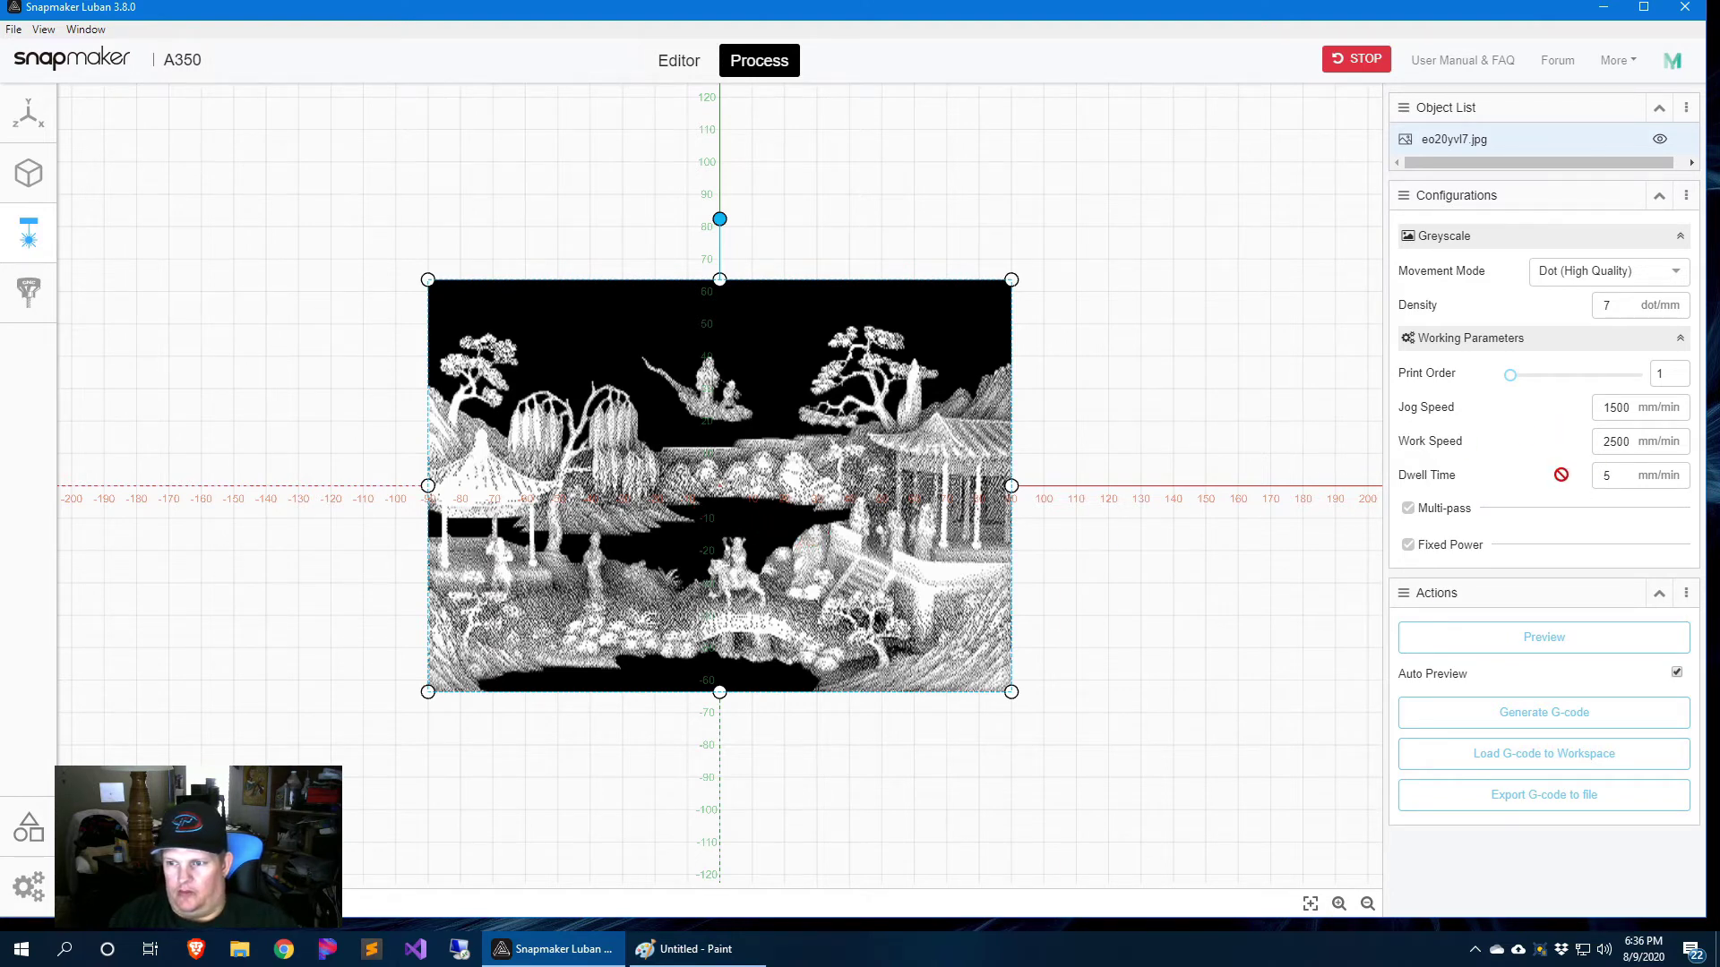
mouse_move(1444, 470)
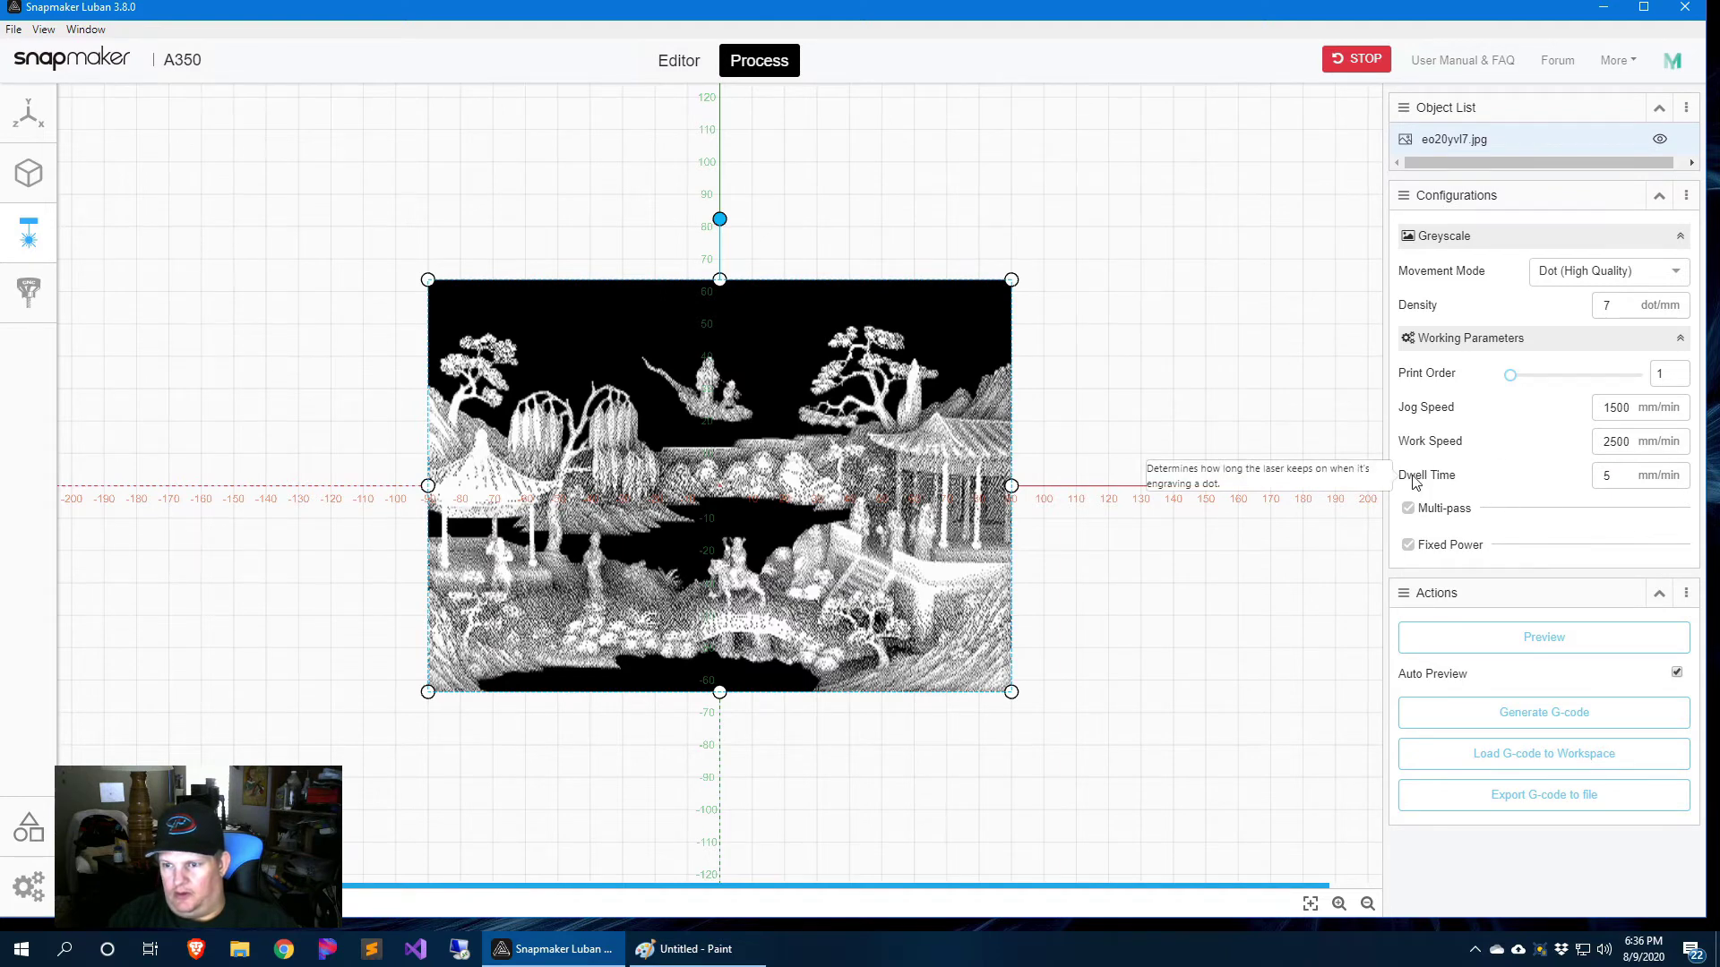
mouse_move(1444, 410)
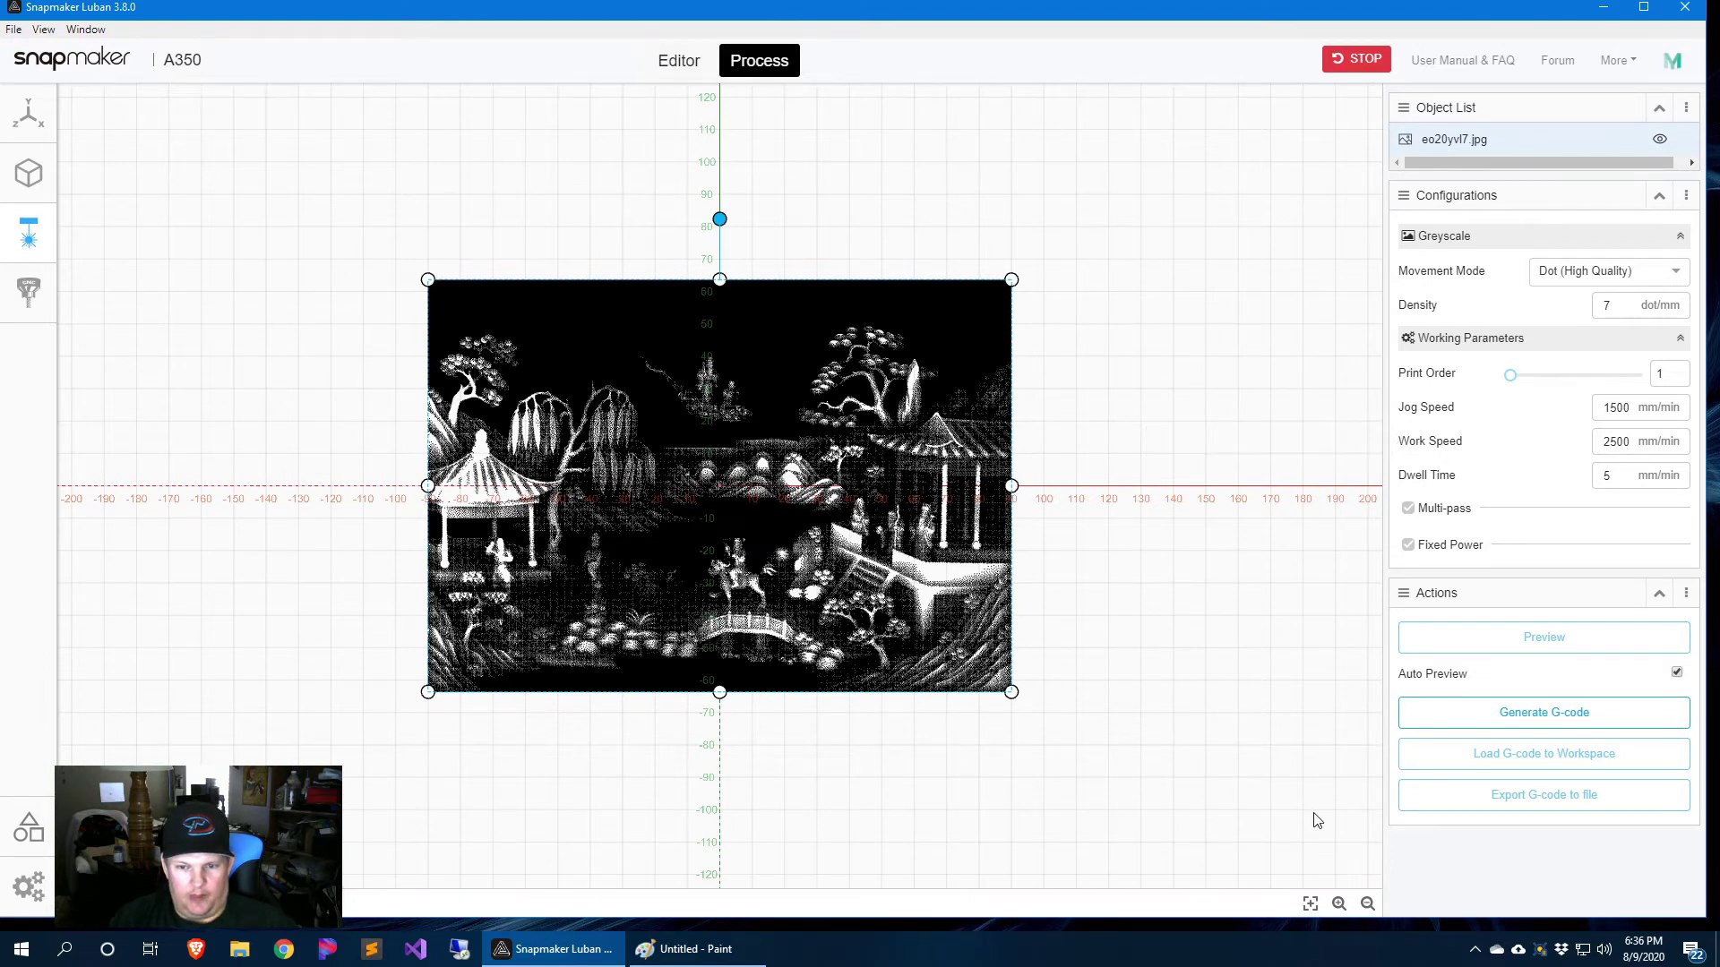
mouse_move(1604, 551)
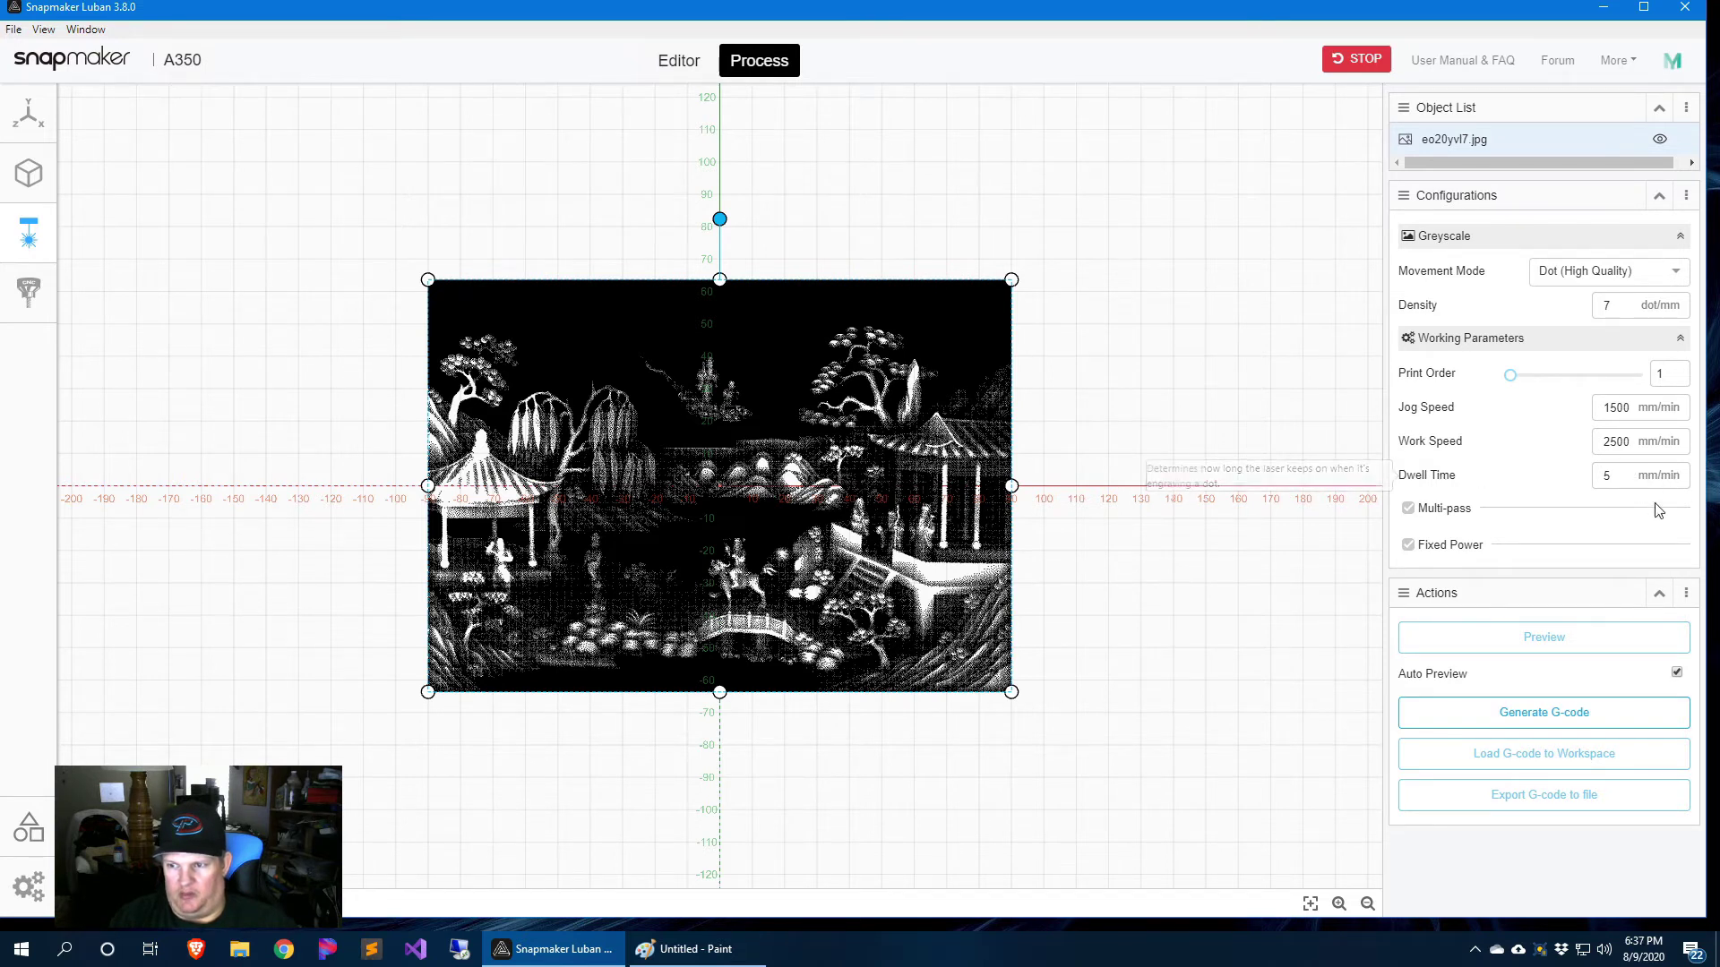
mouse_move(1419, 524)
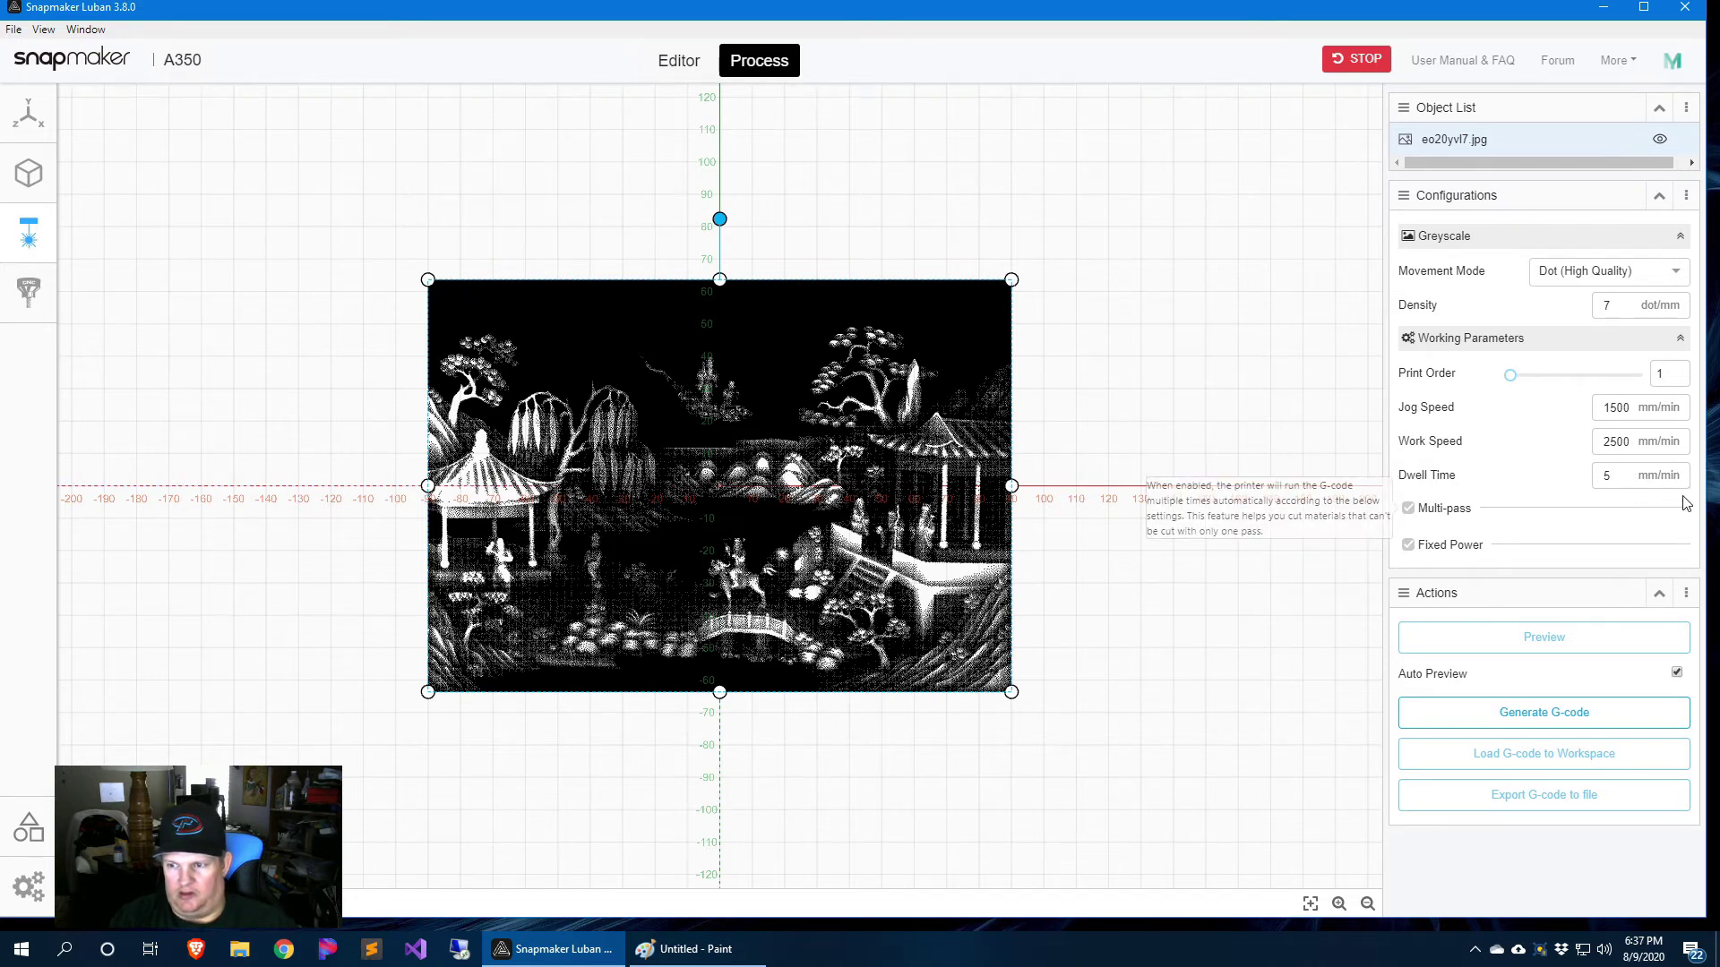
left_click(1407, 509)
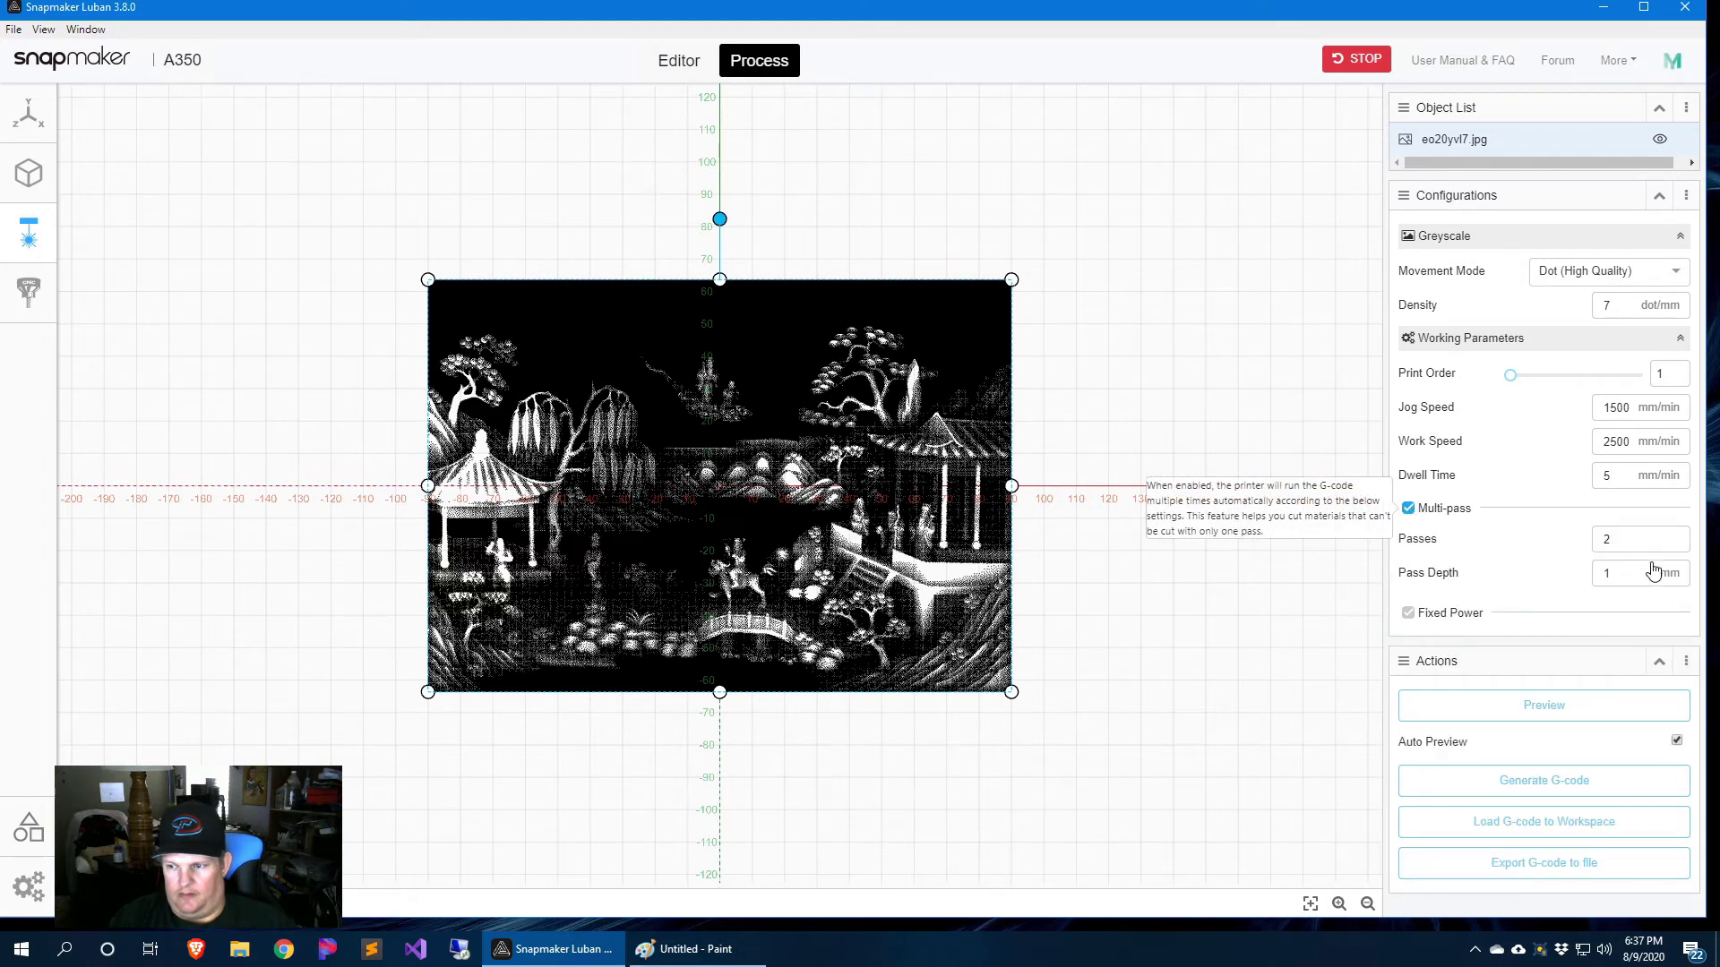
left_click(1407, 510)
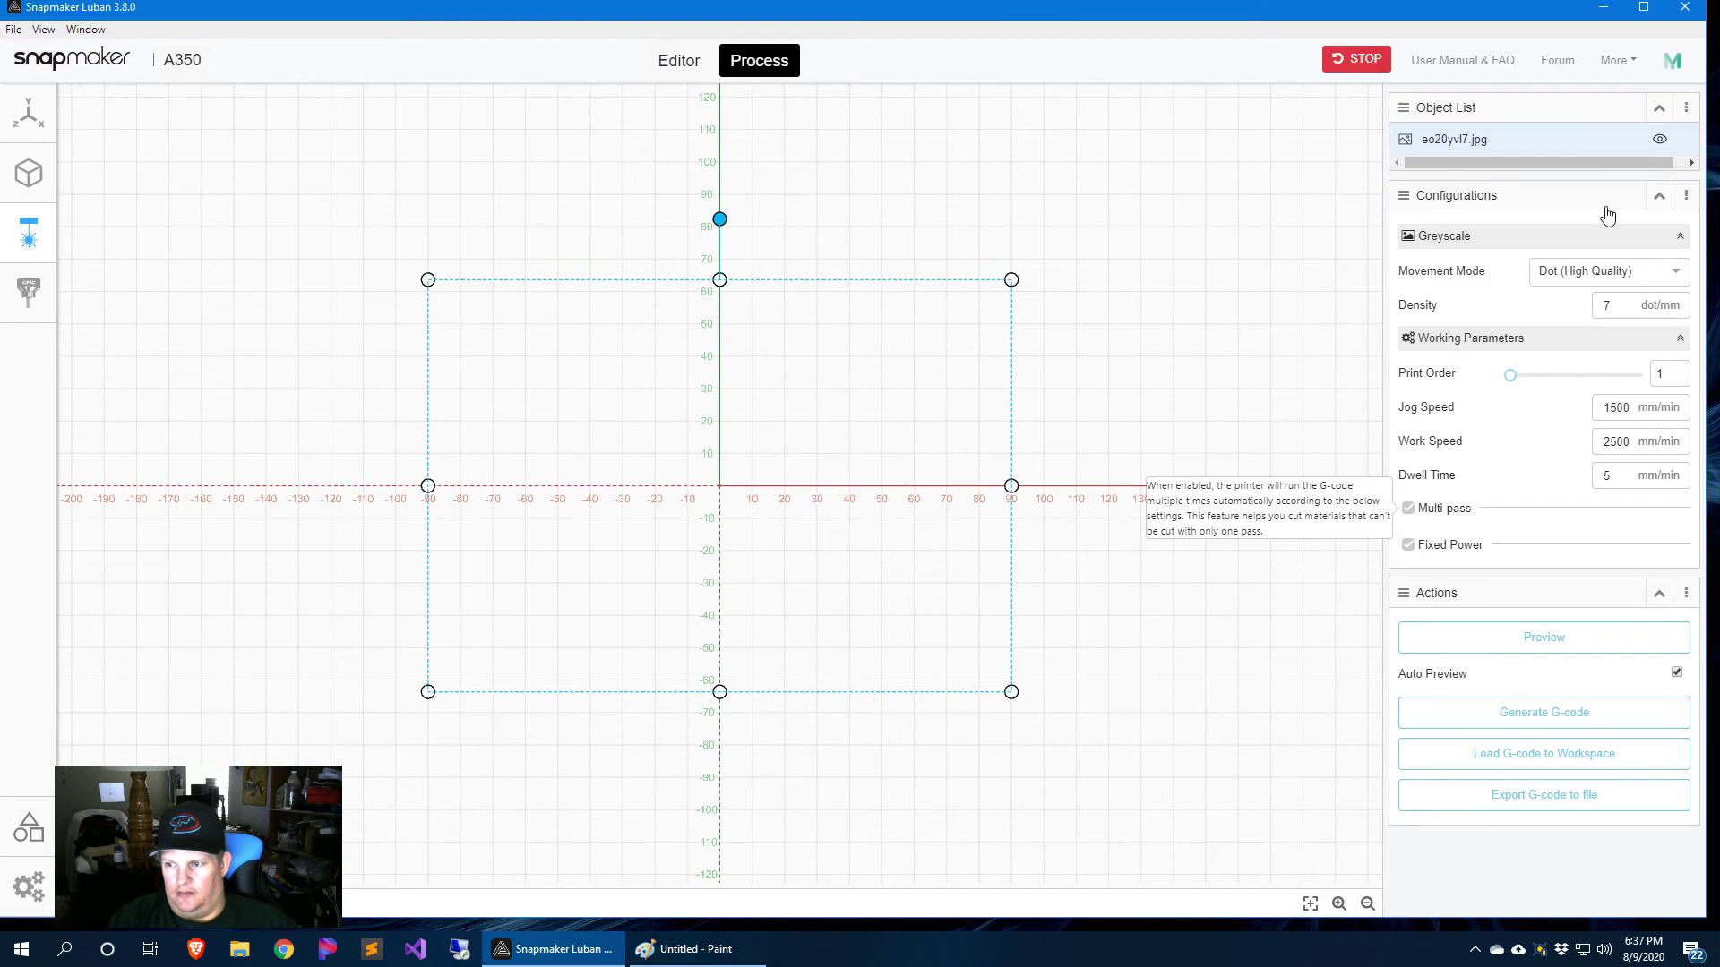
Step: Generate the G-code, then re-enable Multi-pass, refresh the preview and regenerate
left_click(1553, 712)
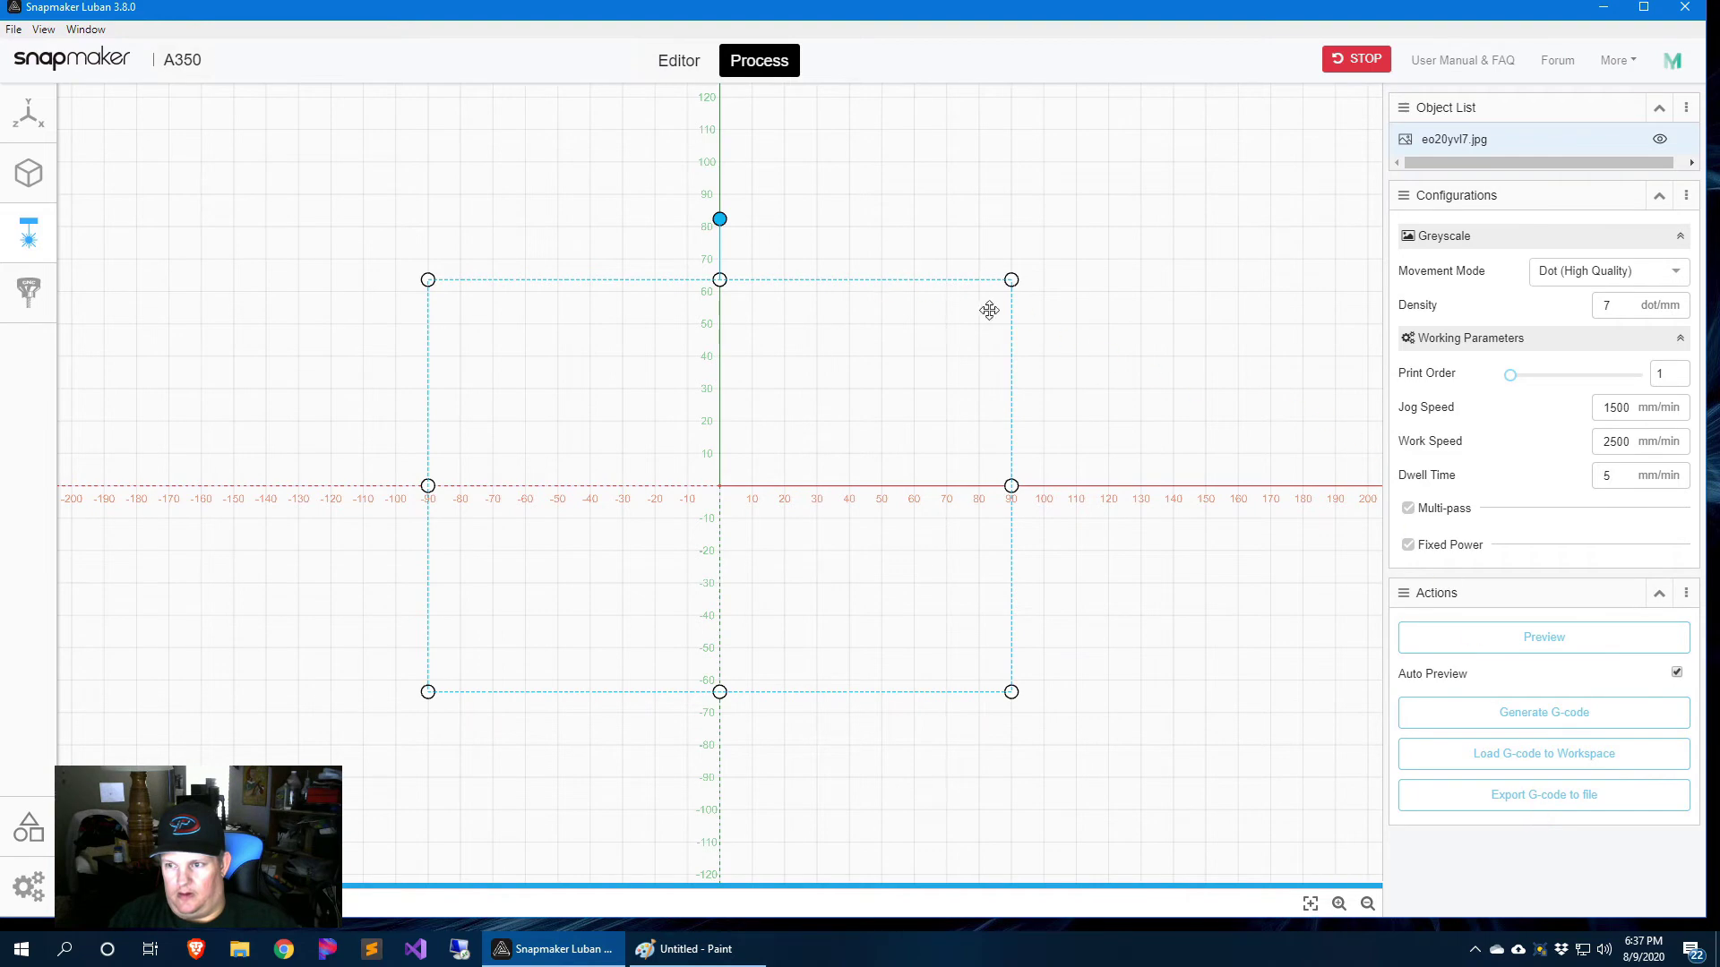
left_click(1408, 508)
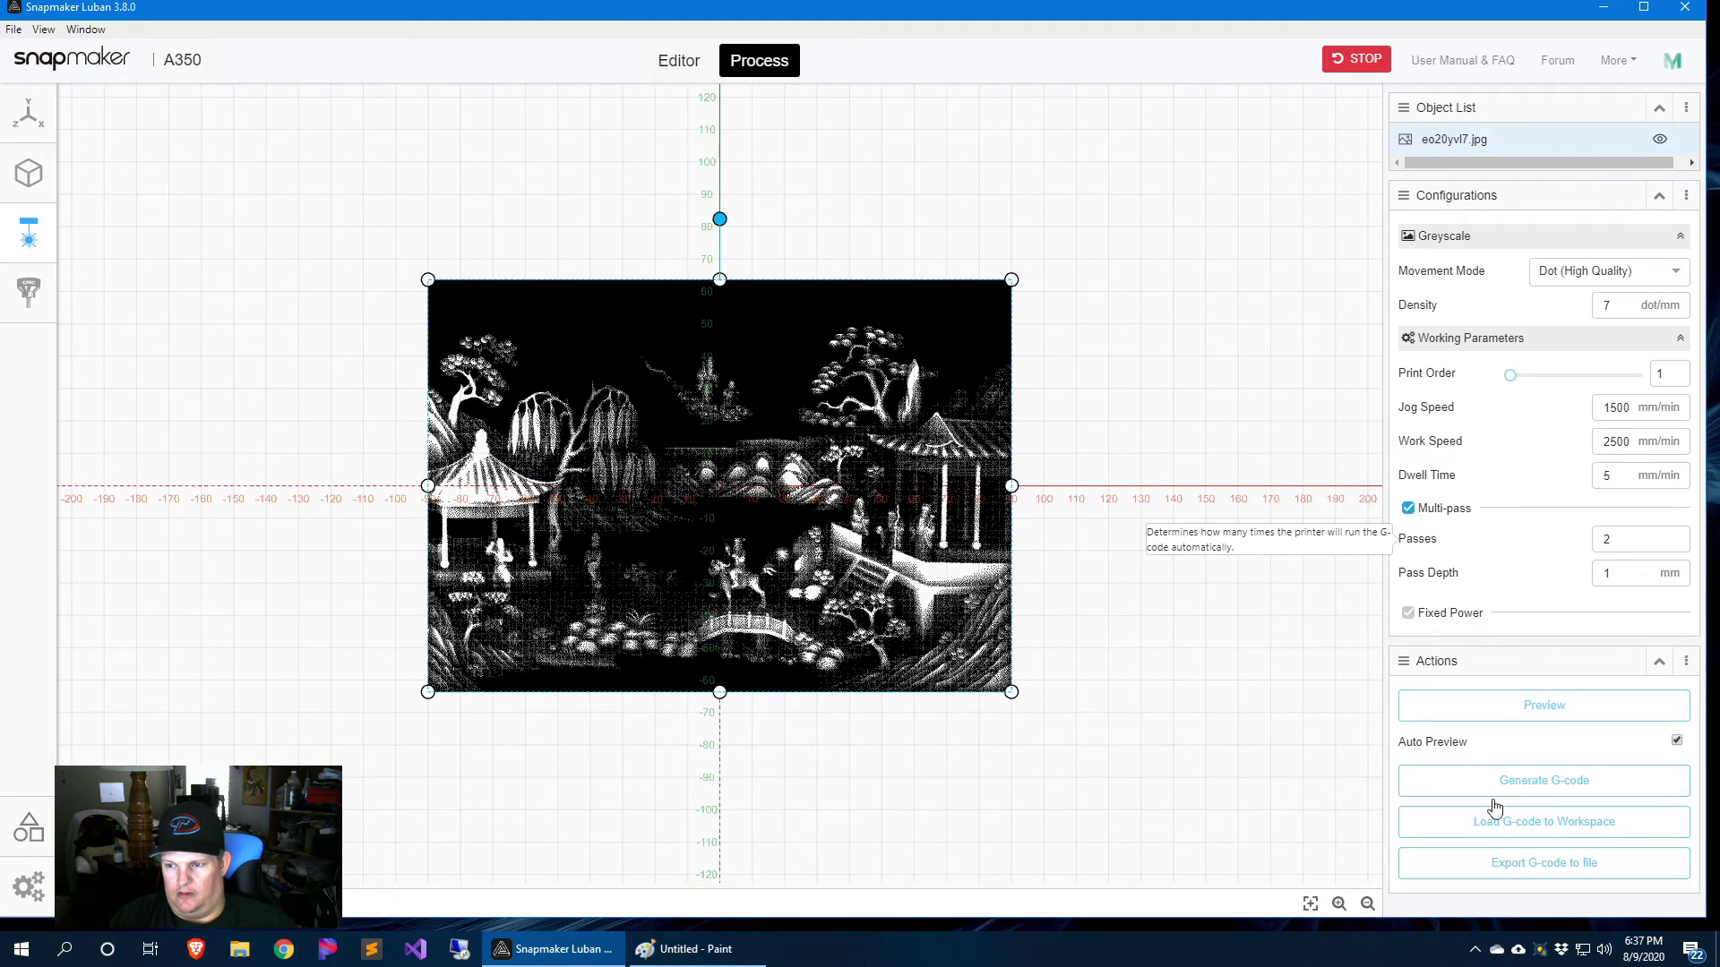
left_click(1506, 708)
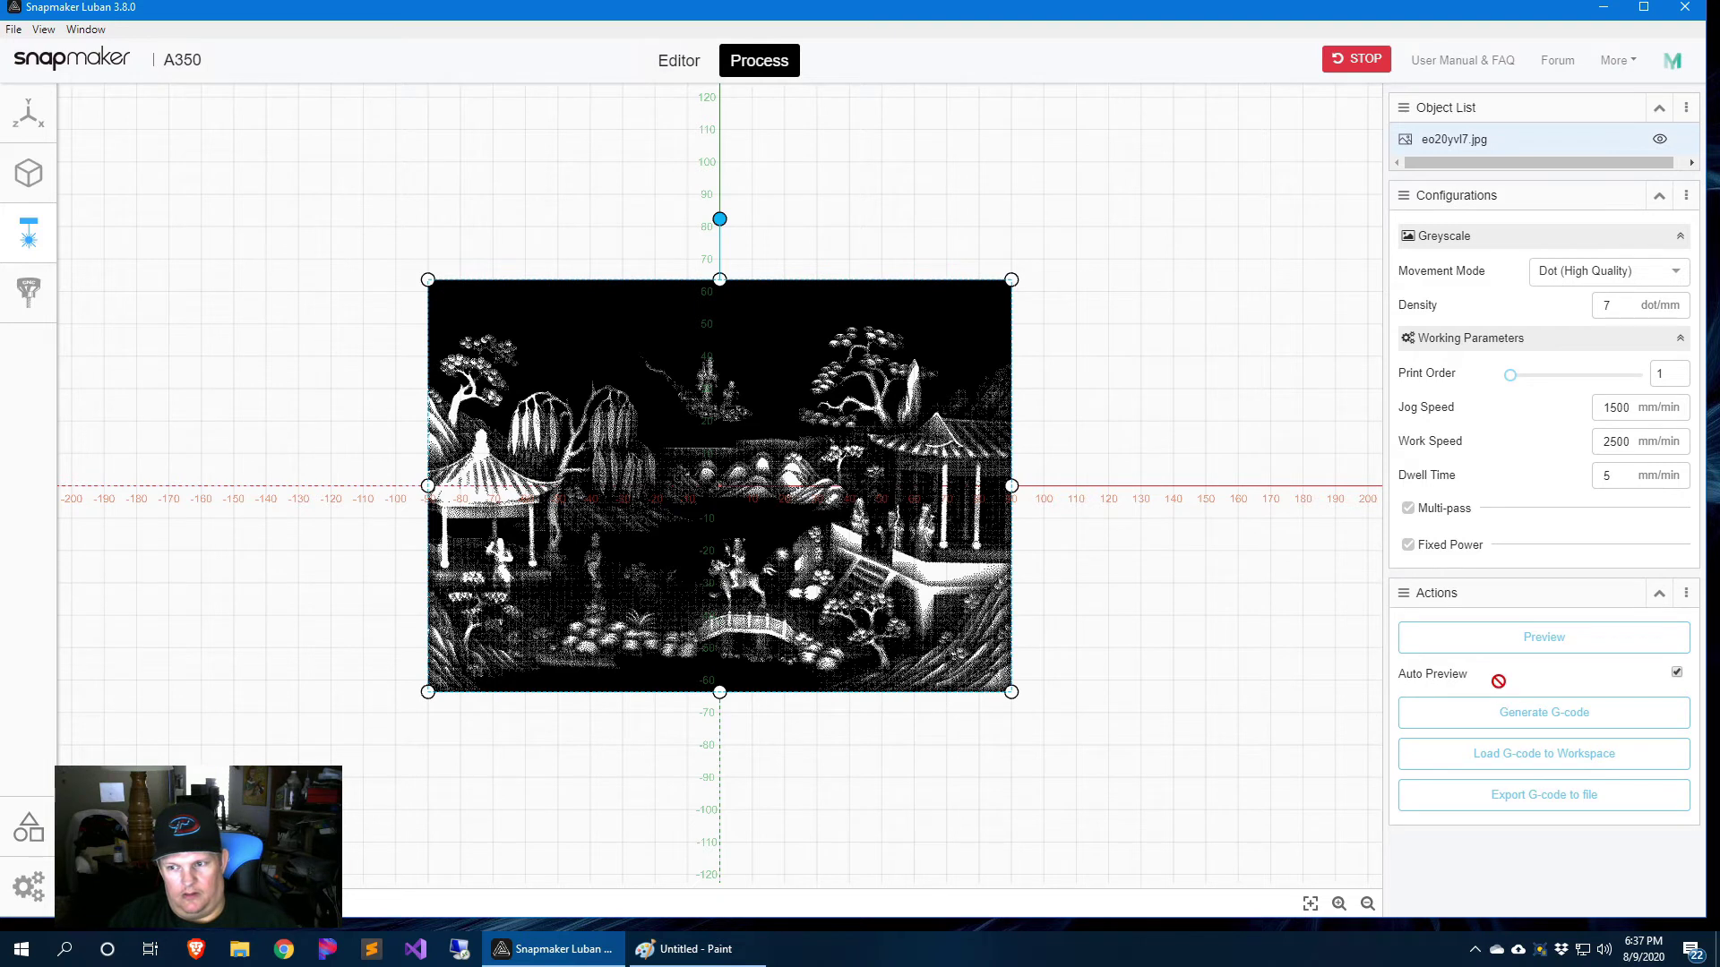
left_click(1559, 712)
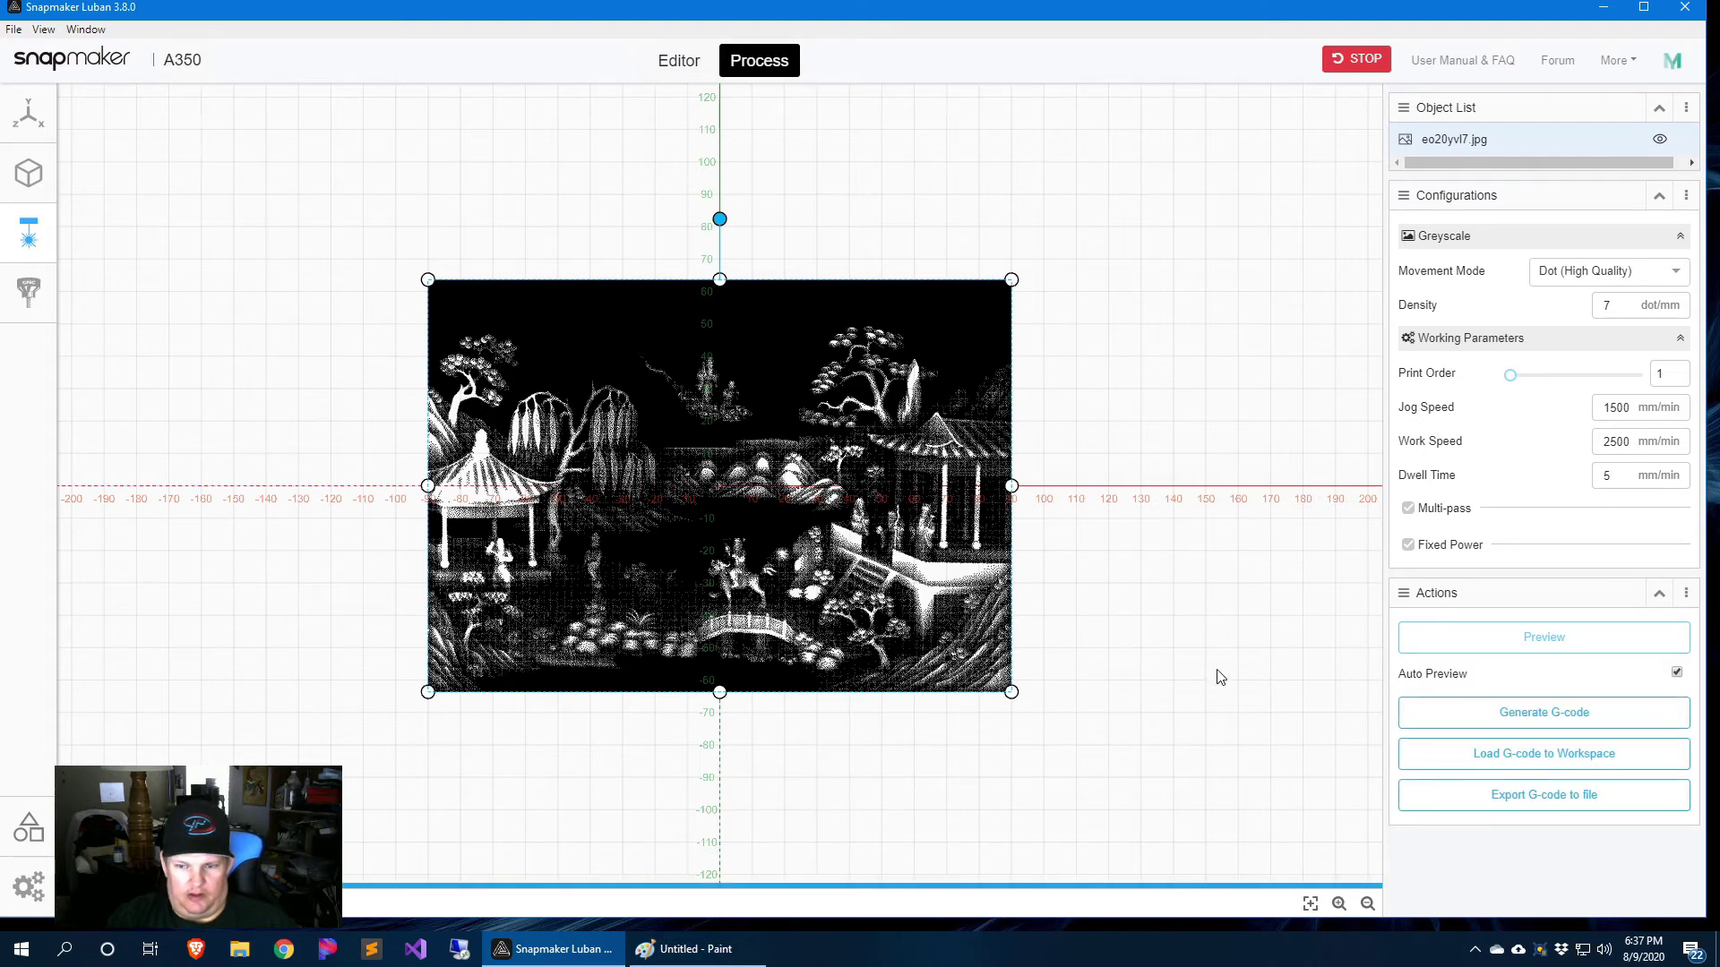
Step: Load the G-code into the workspace and connect to the Snapmaker over Wi-Fi
left_click(1570, 757)
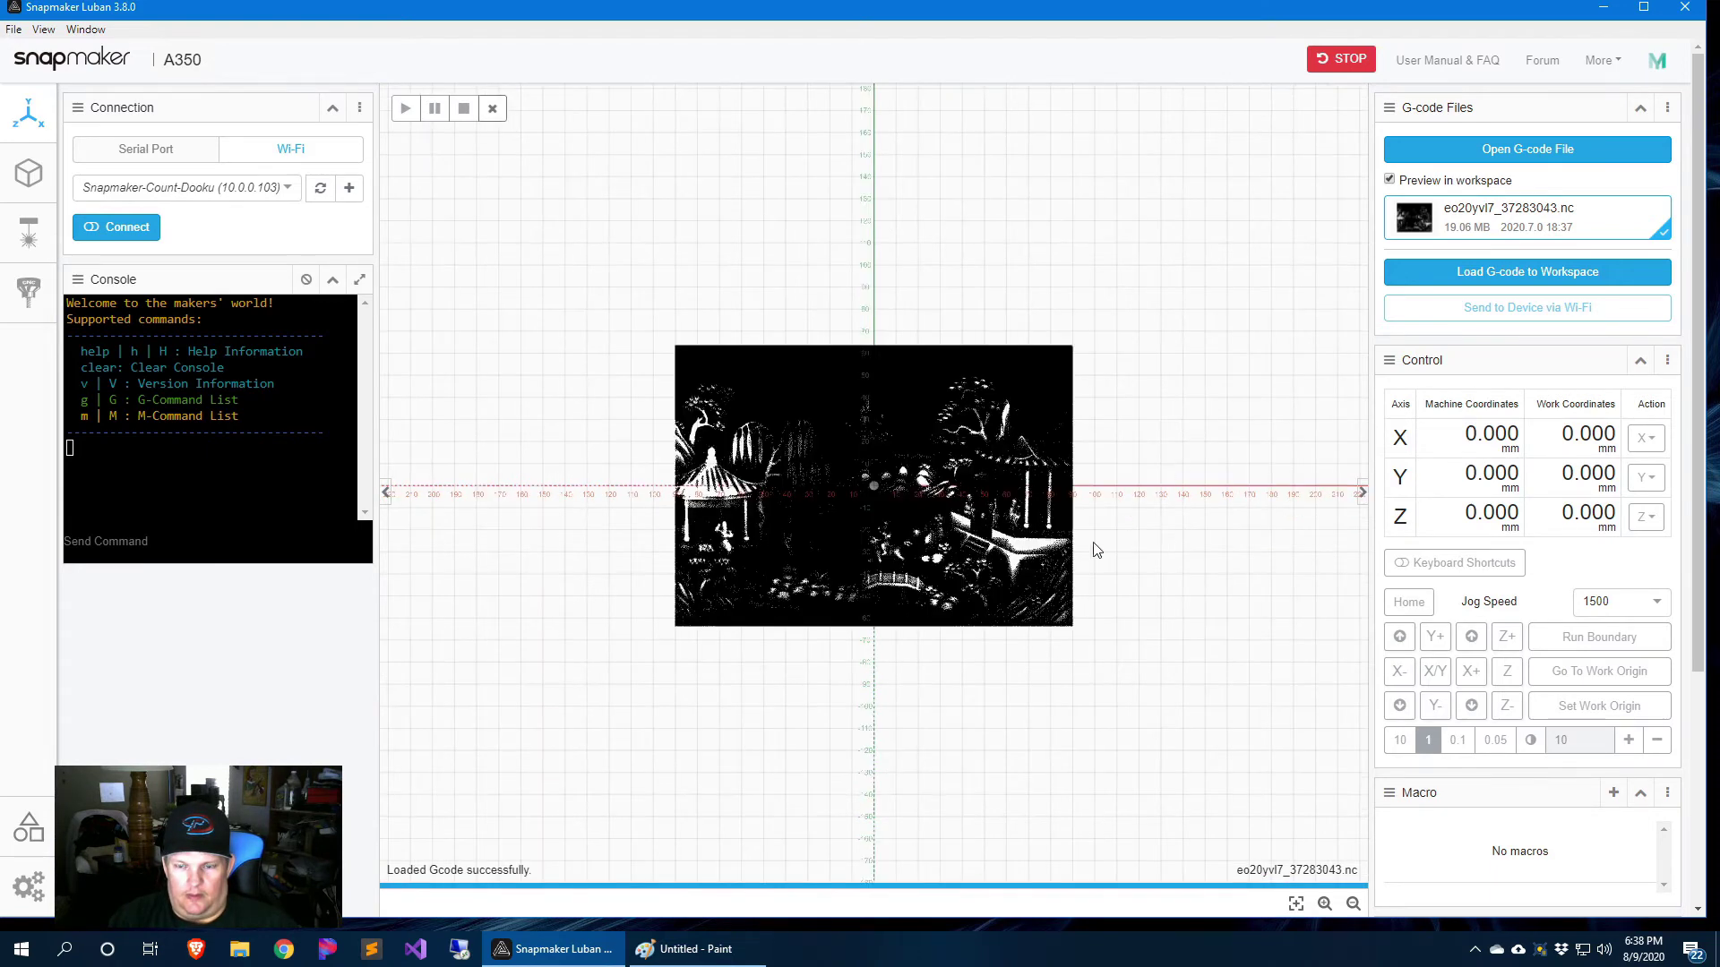
scroll(1030, 609, "up", 5)
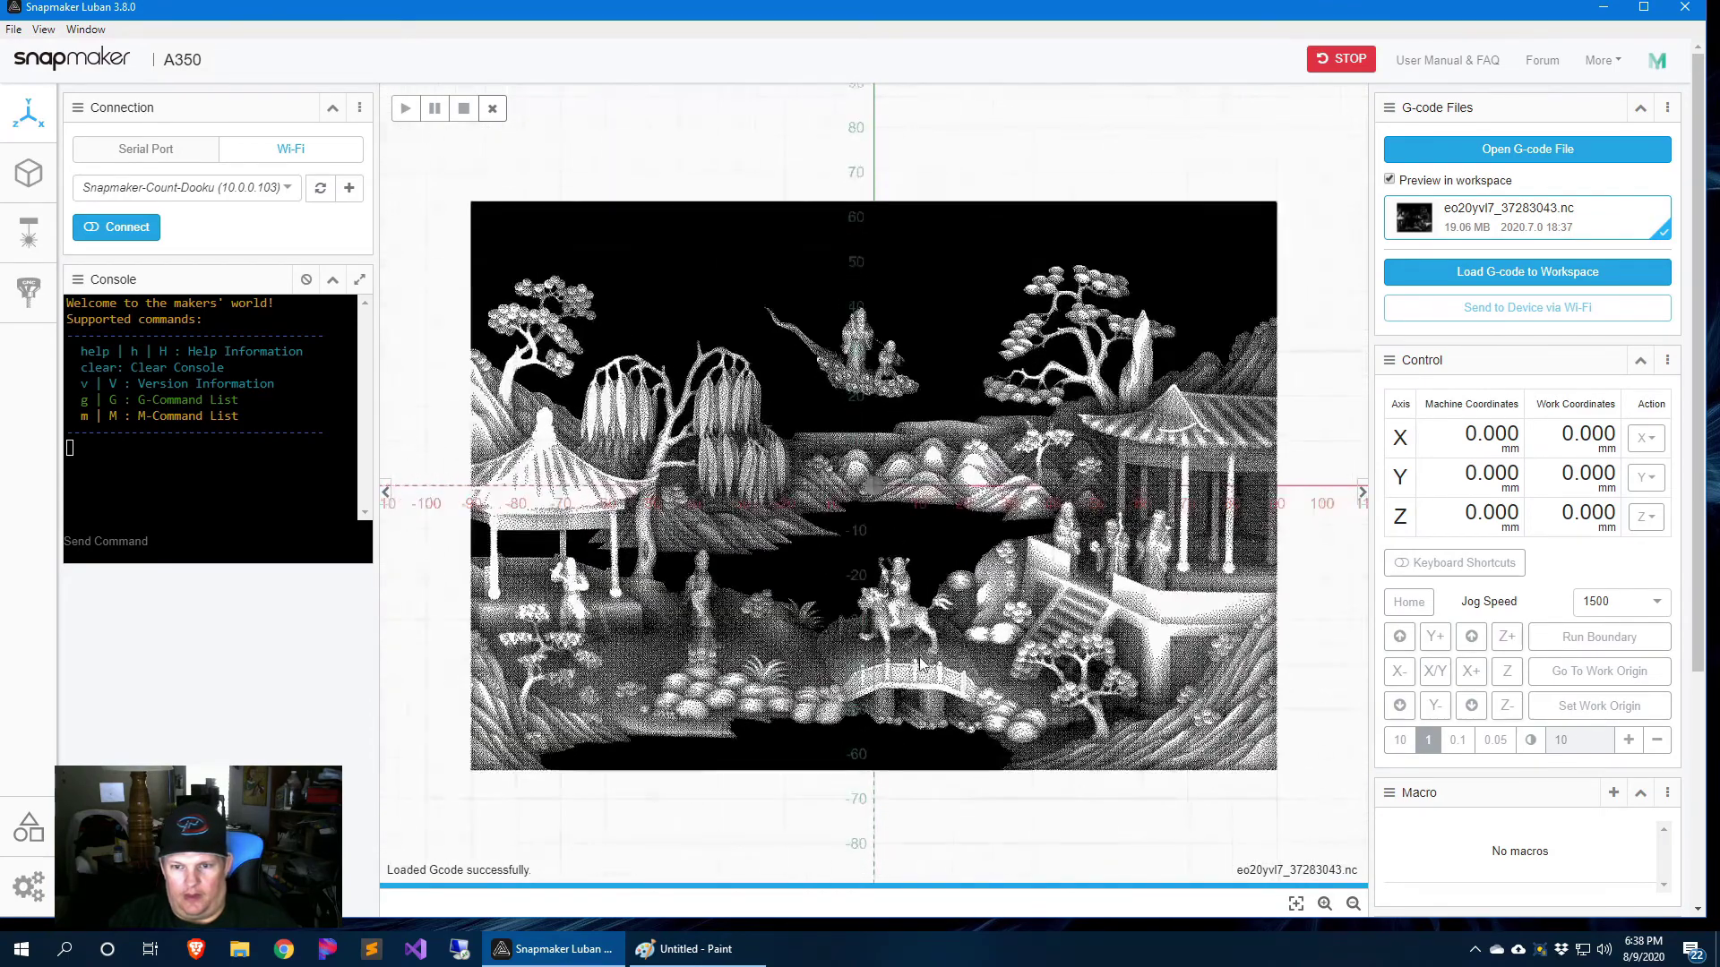
scroll(934, 504, "up", 1)
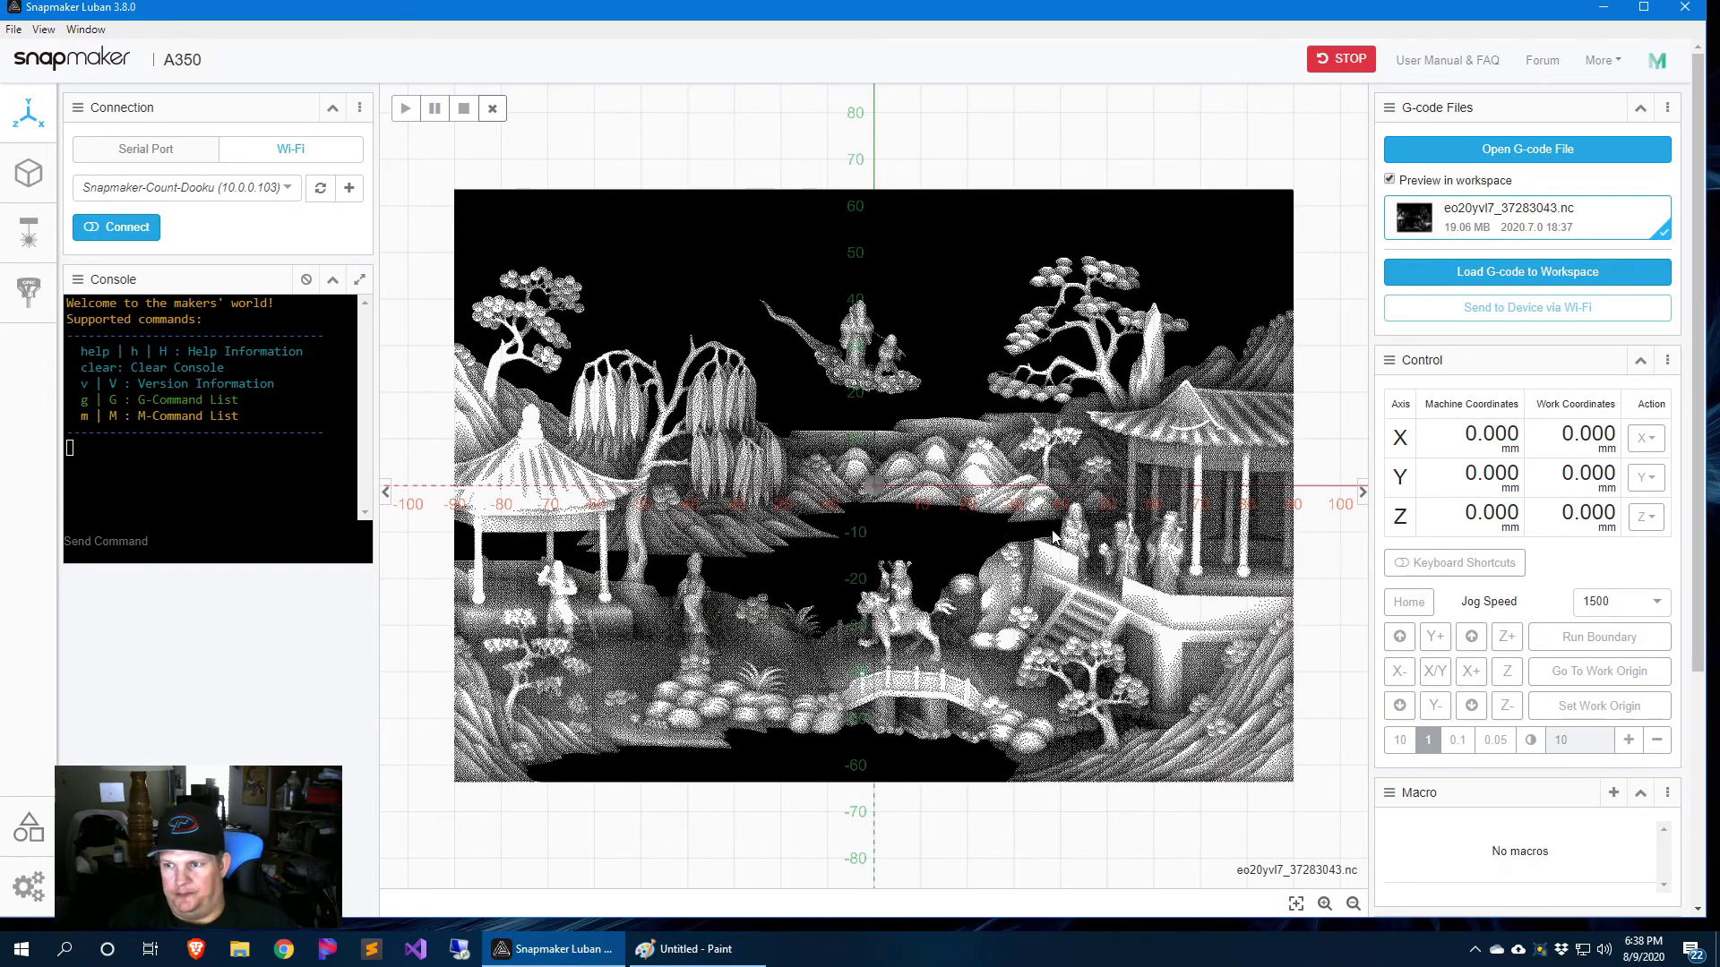
left_click(116, 227)
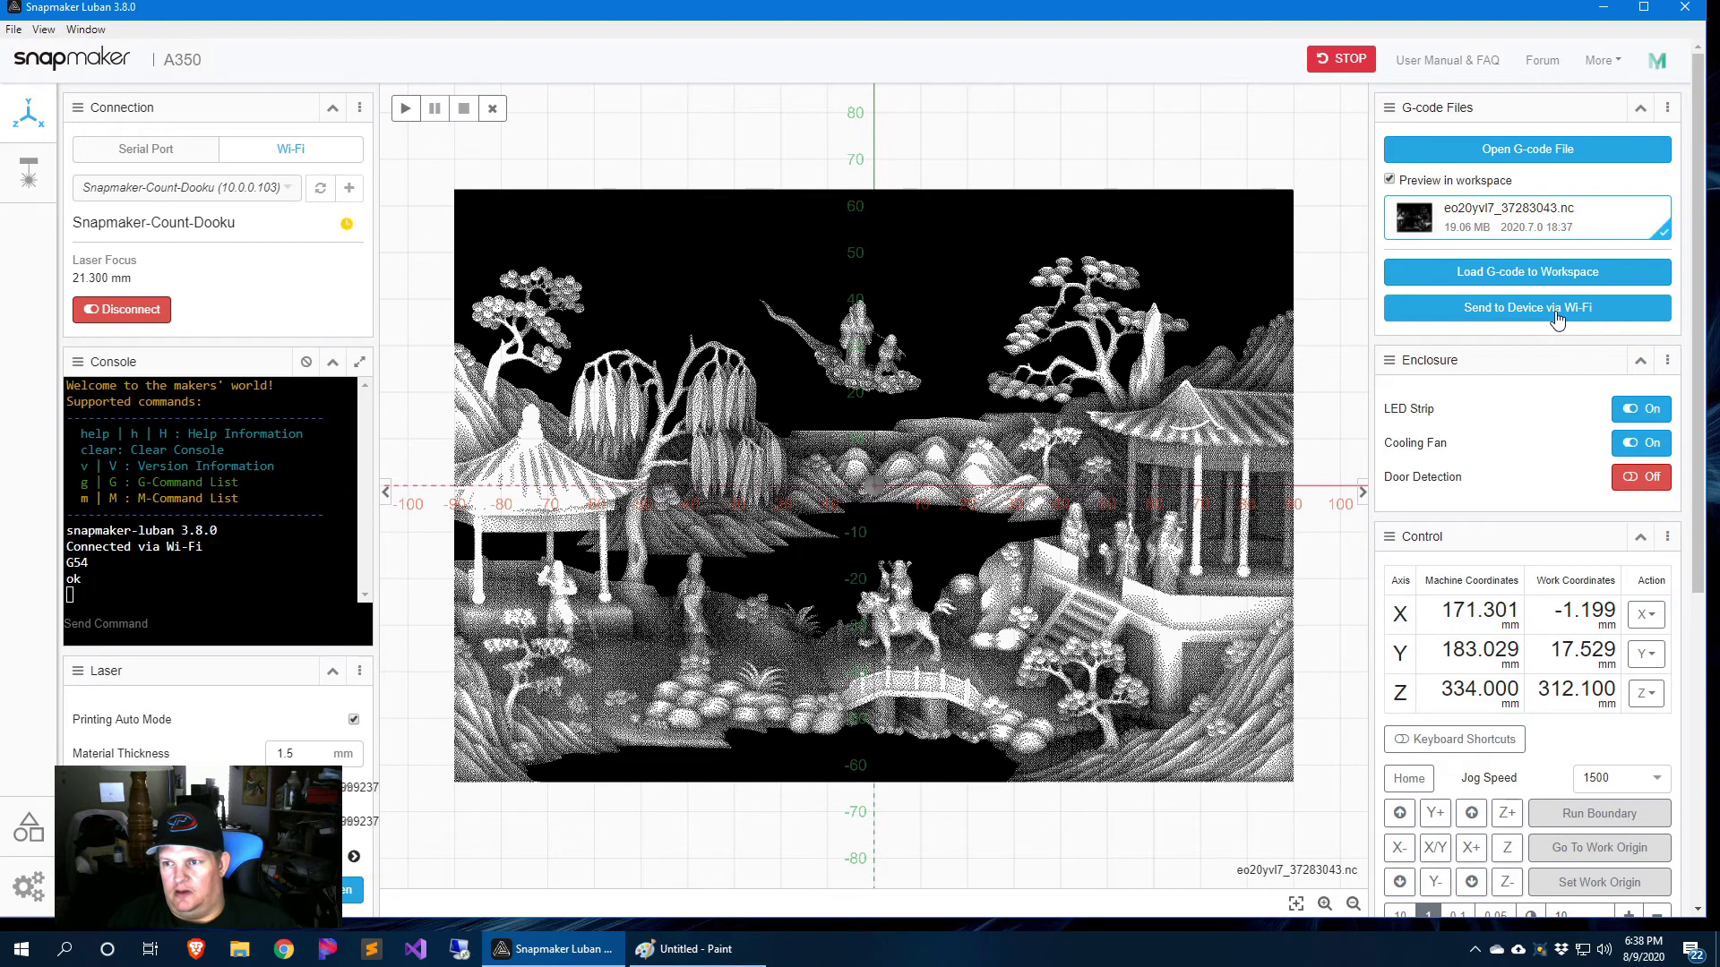
Step: Rename the G-code to engraveTest.nc and send it to the machine via Wi-Fi
left_click(1557, 318)
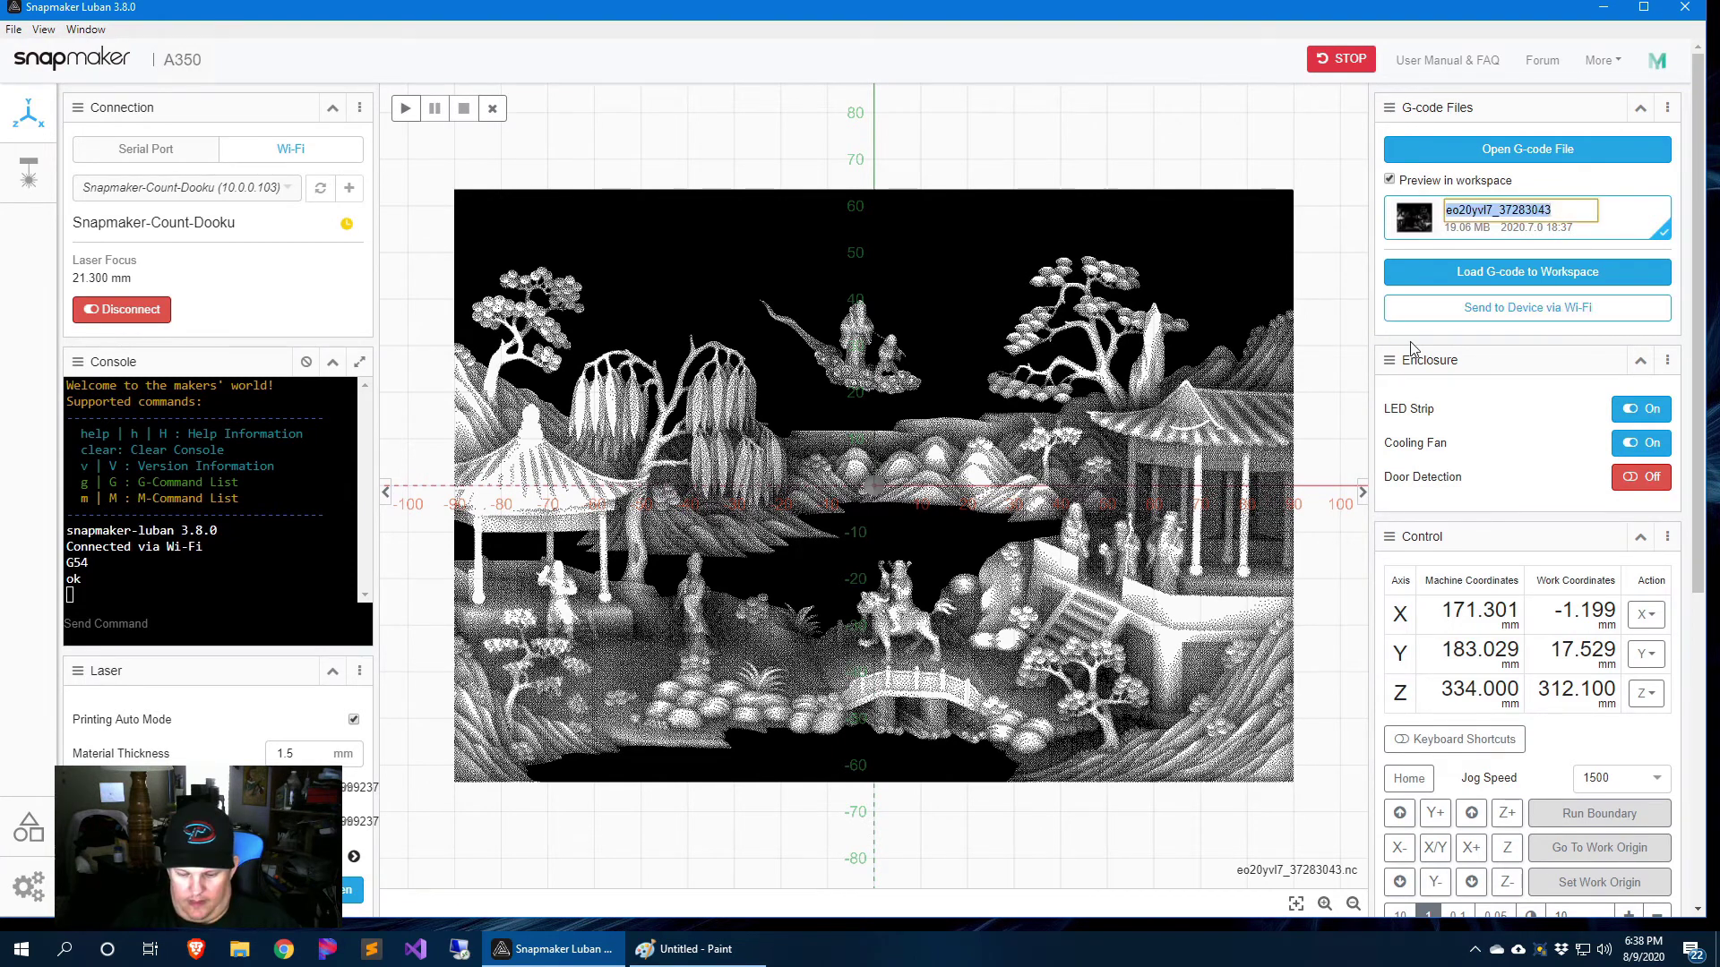
type("e")
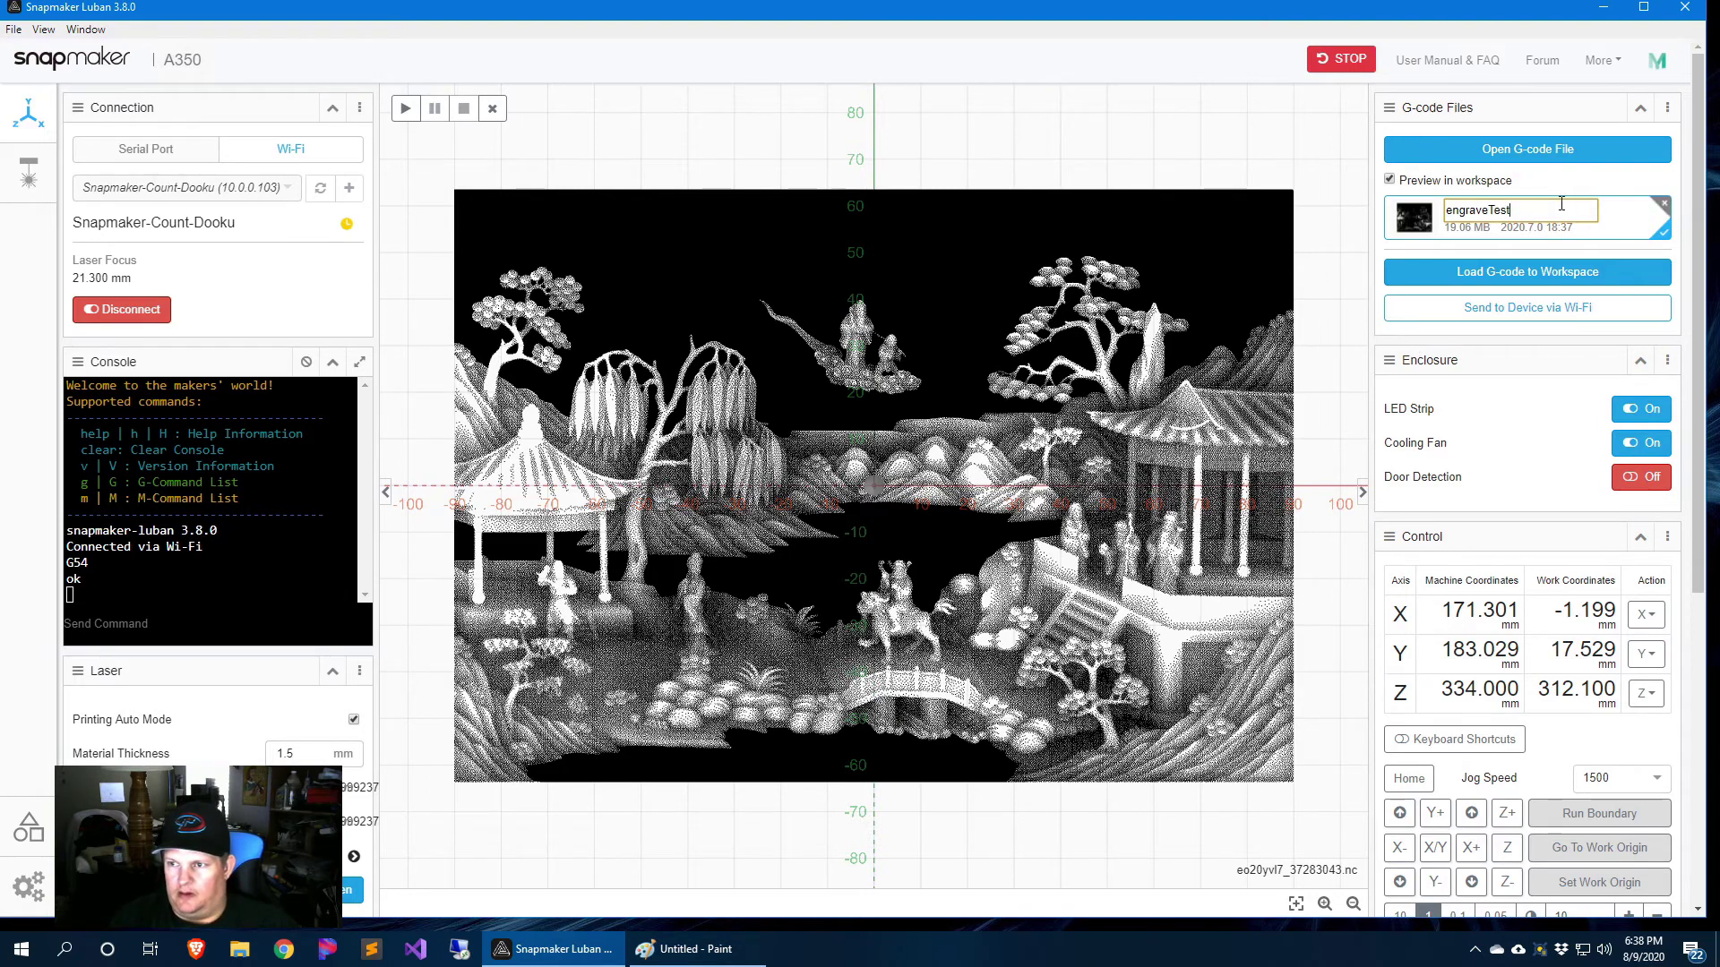
type("ngraveTest")
left_click(1582, 247)
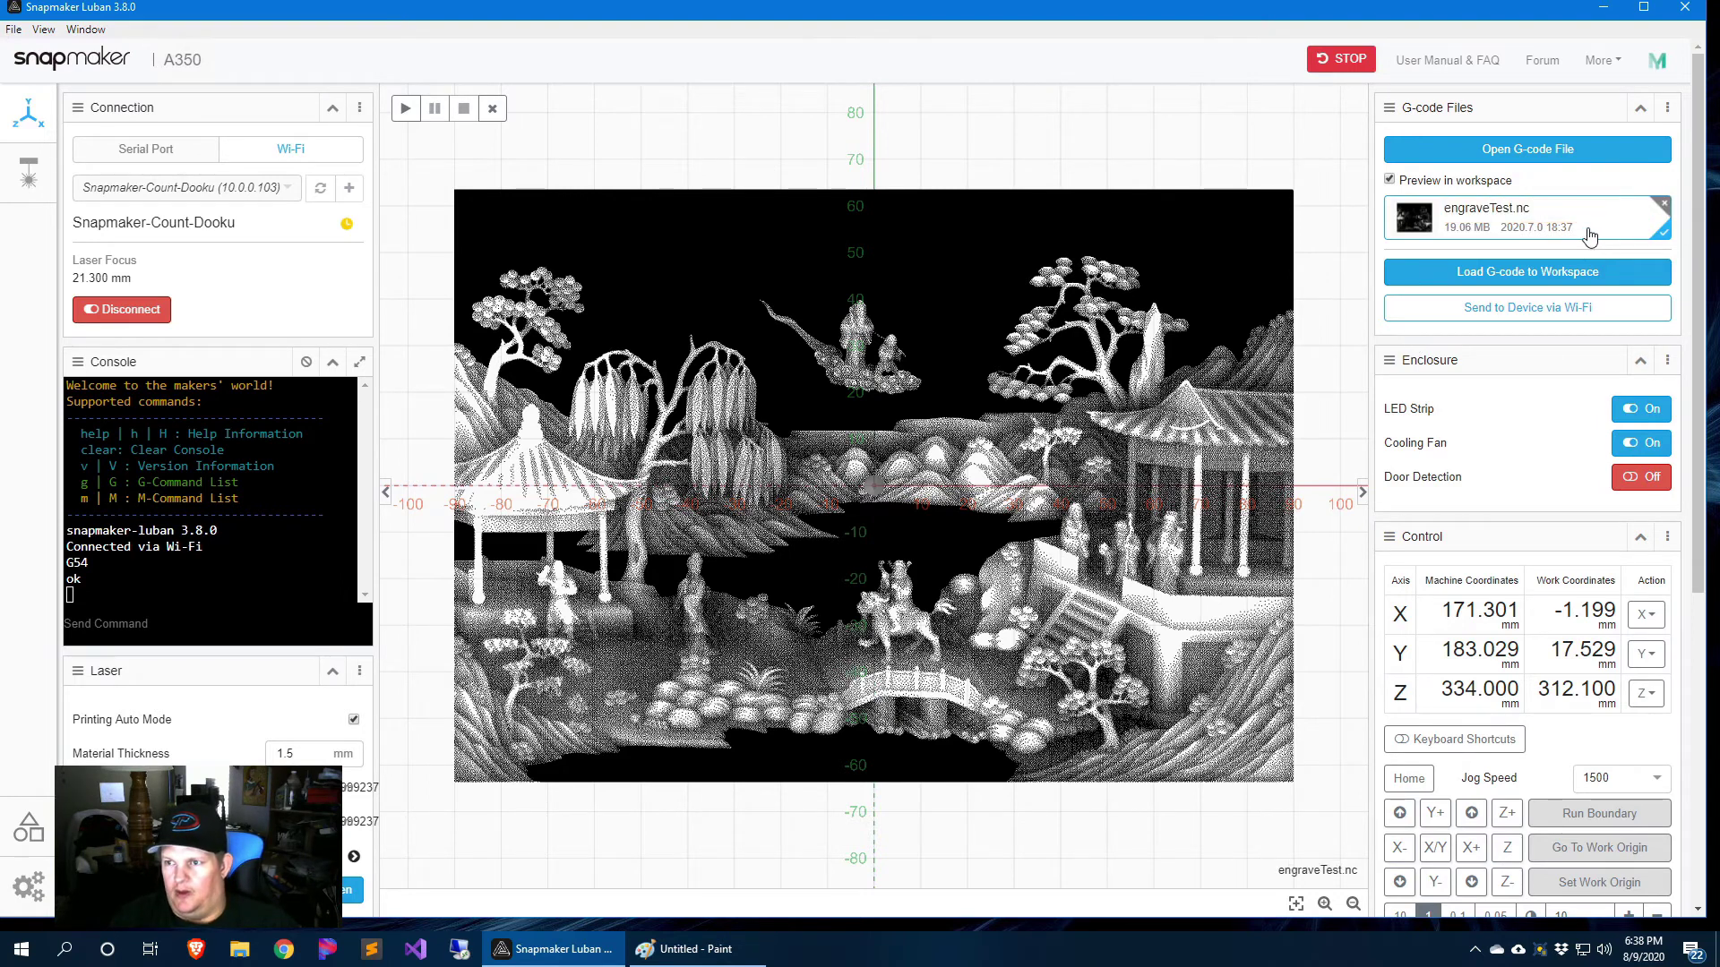
left_click(1581, 273)
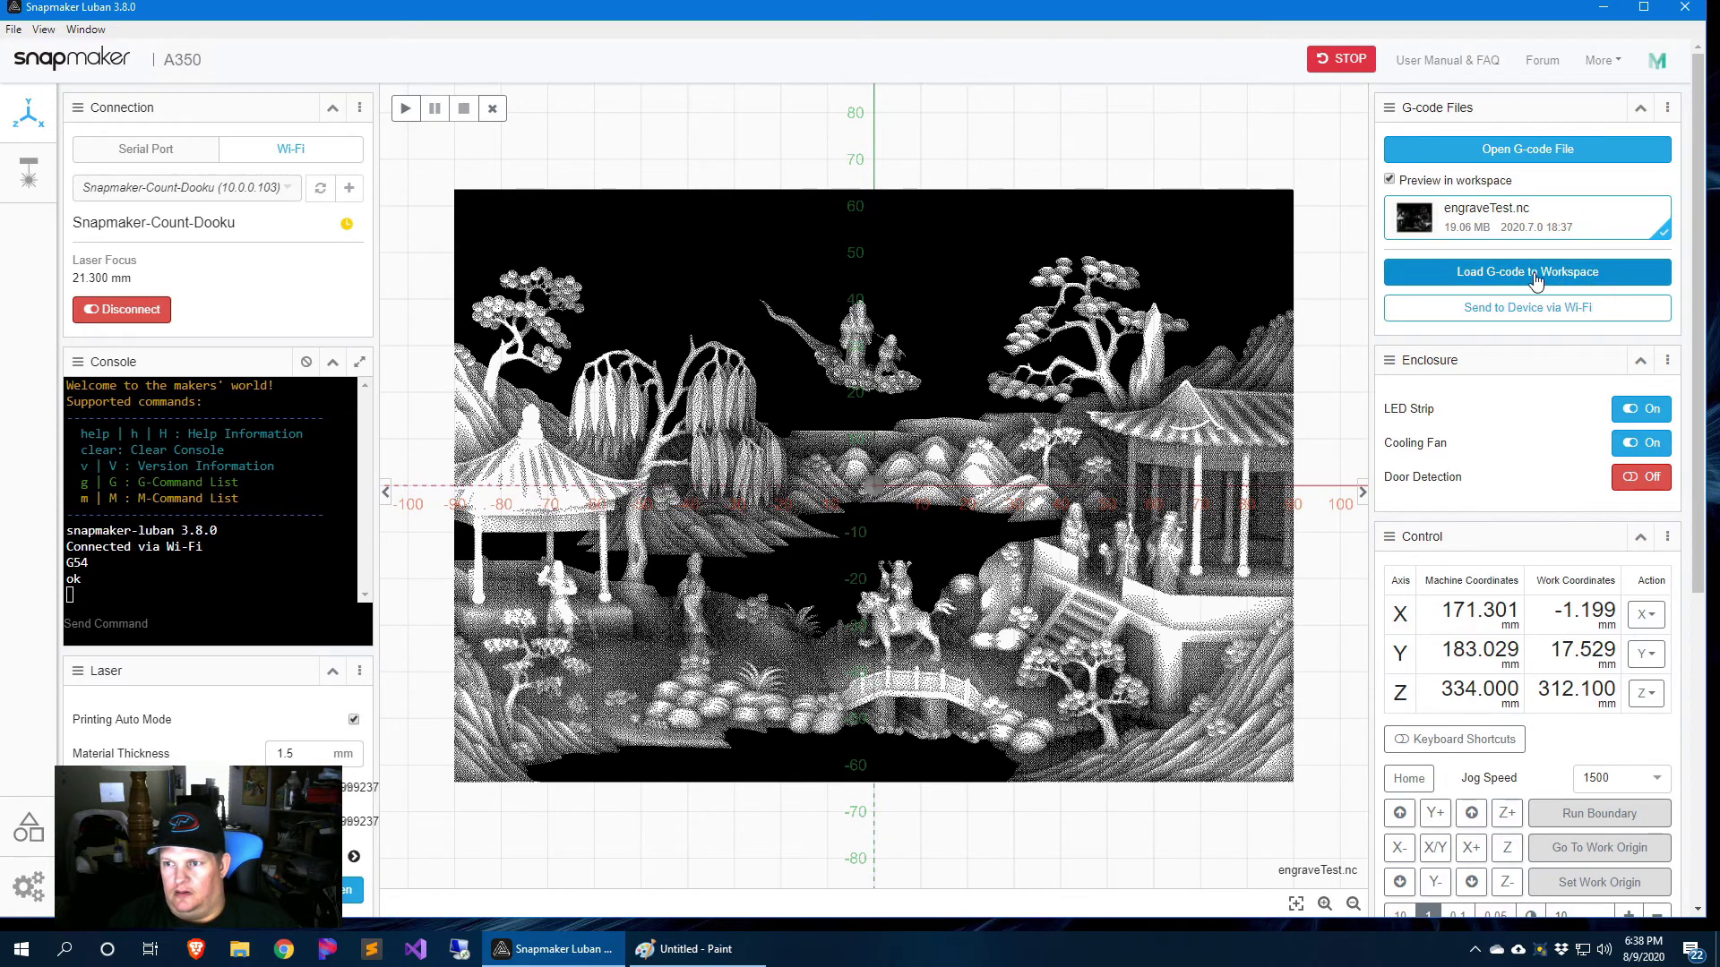
left_click(1528, 308)
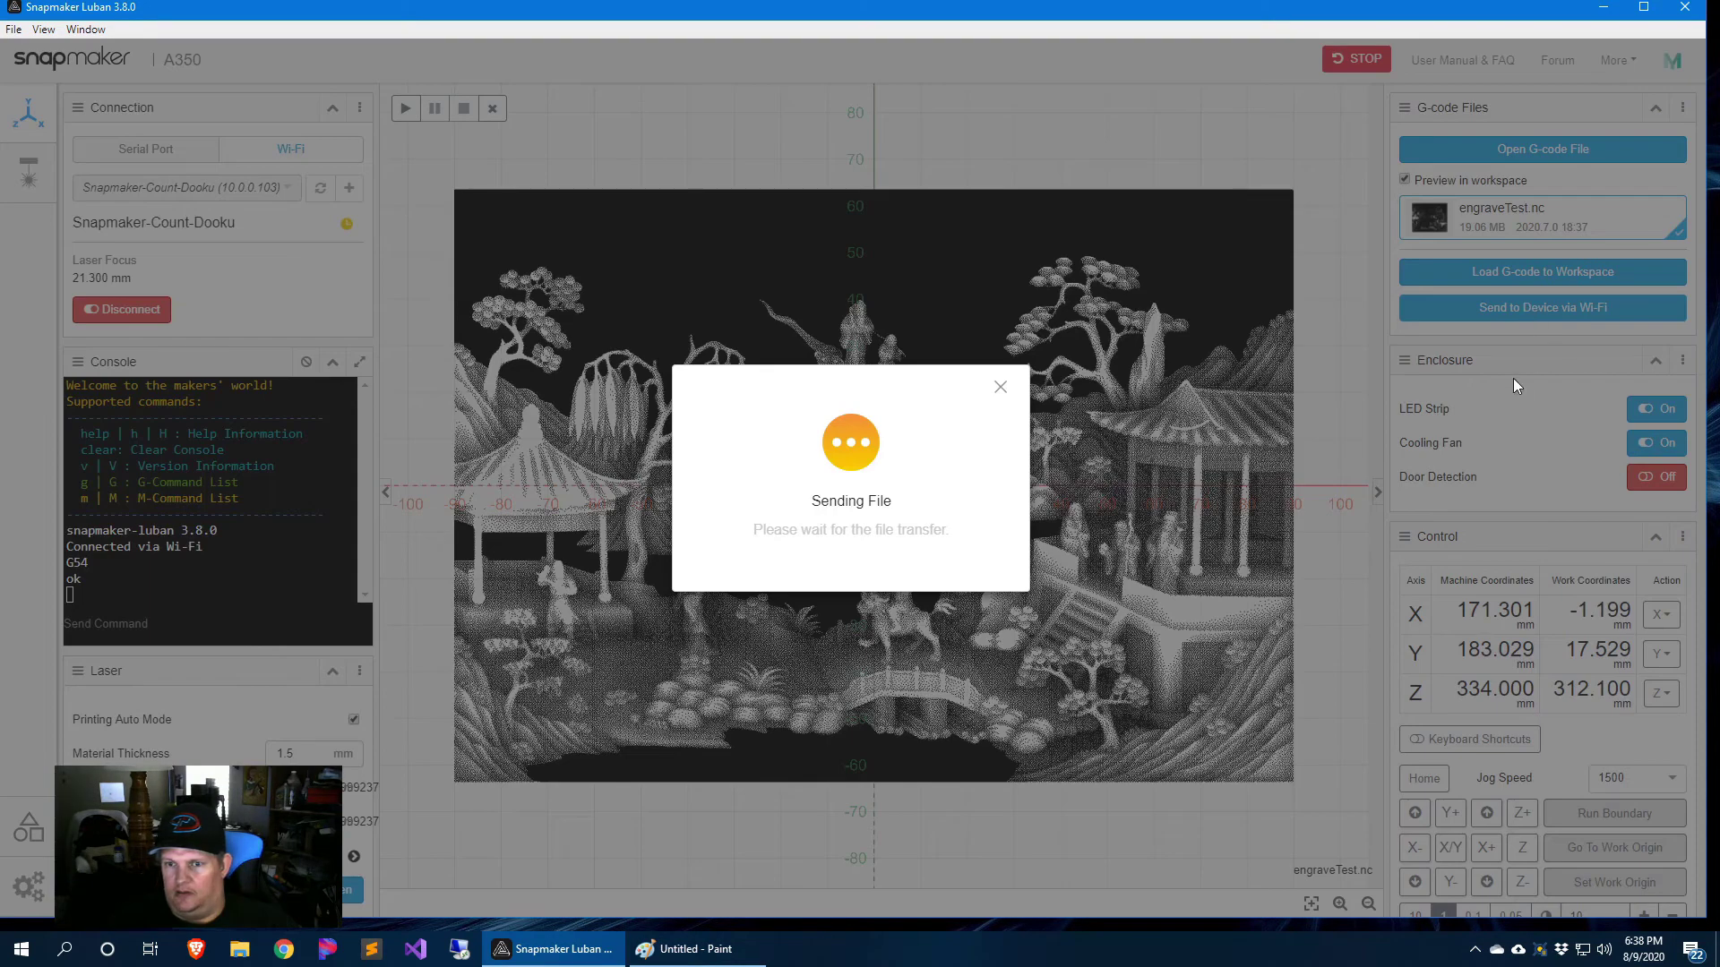